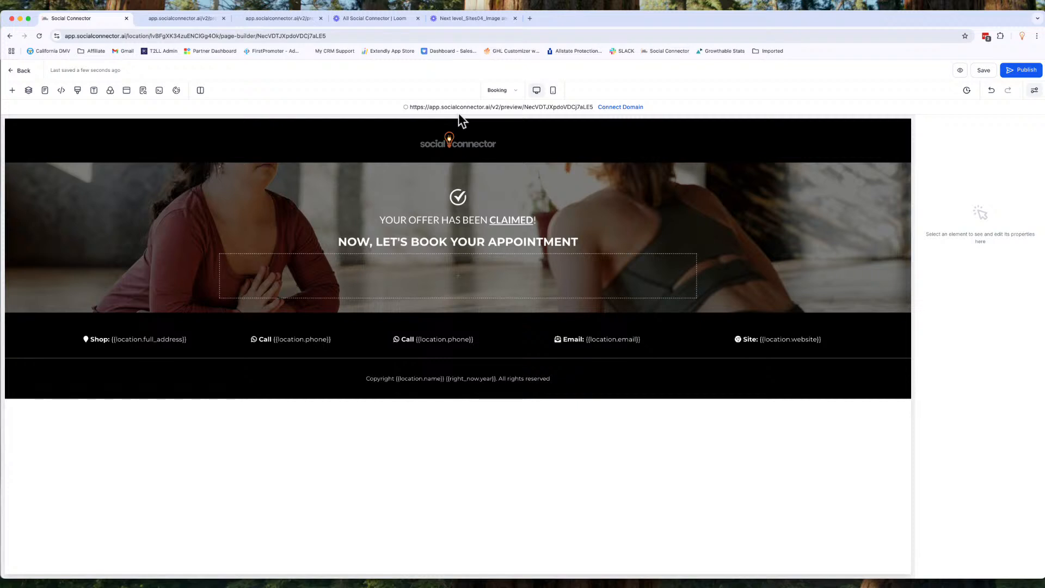
Look through the page elements available for the Booking page, including the media, custom, countdown and block groups
click(12, 90)
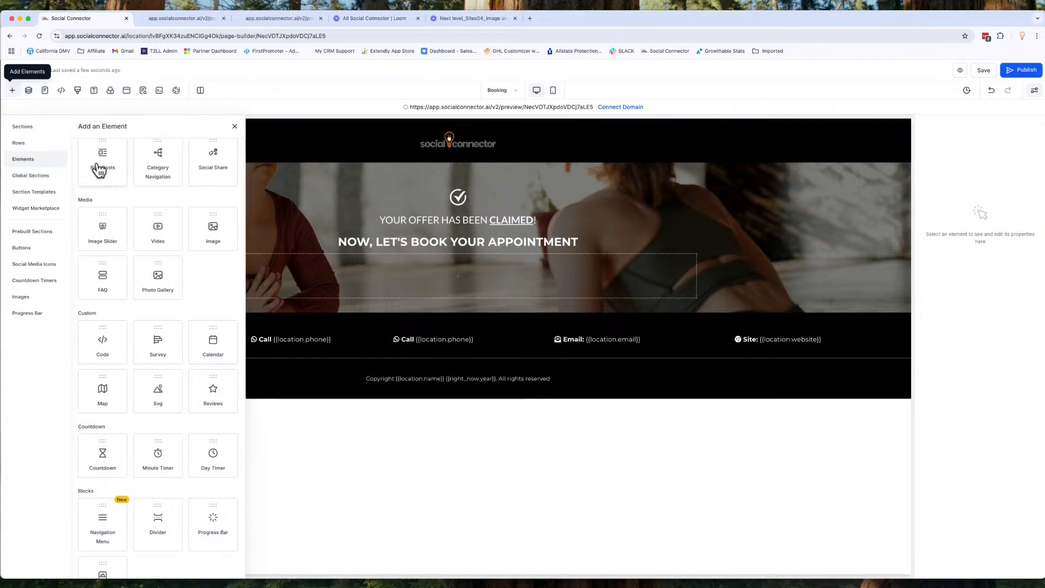
scroll(109, 261, up, 5)
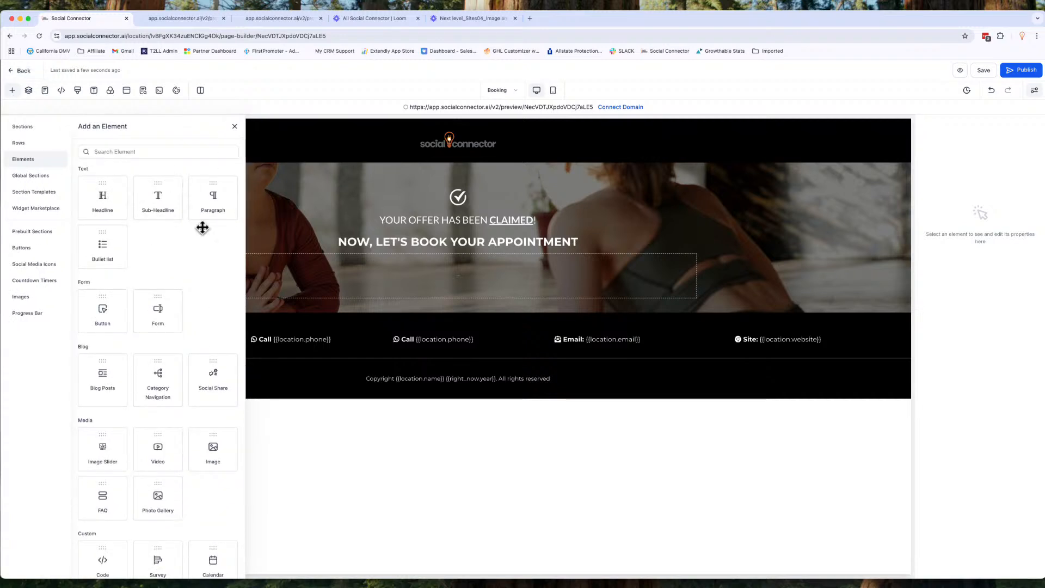
scroll(152, 338, down, 3)
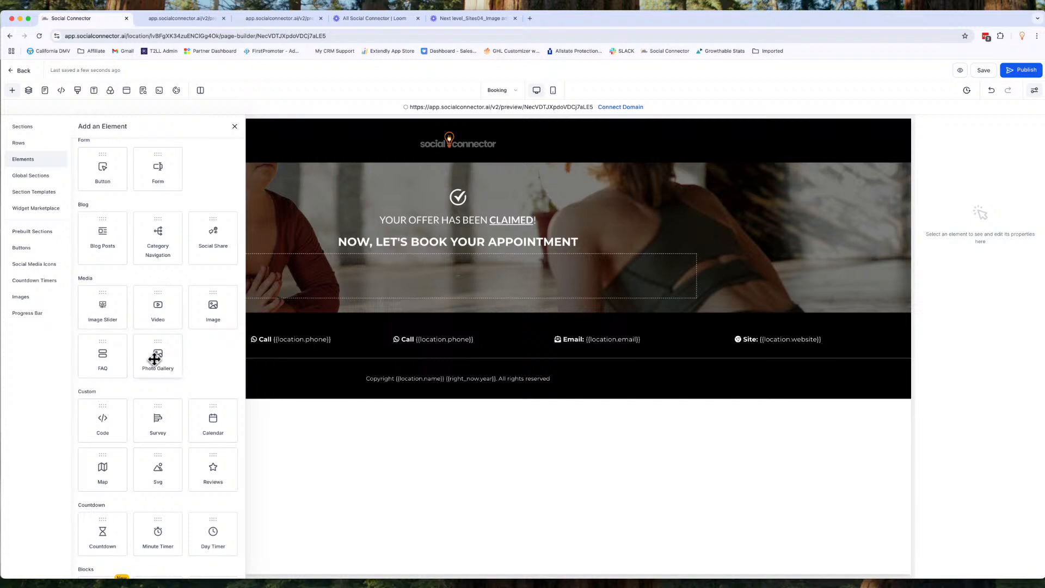
scroll(158, 365, down, 3)
scroll(153, 358, down, 2)
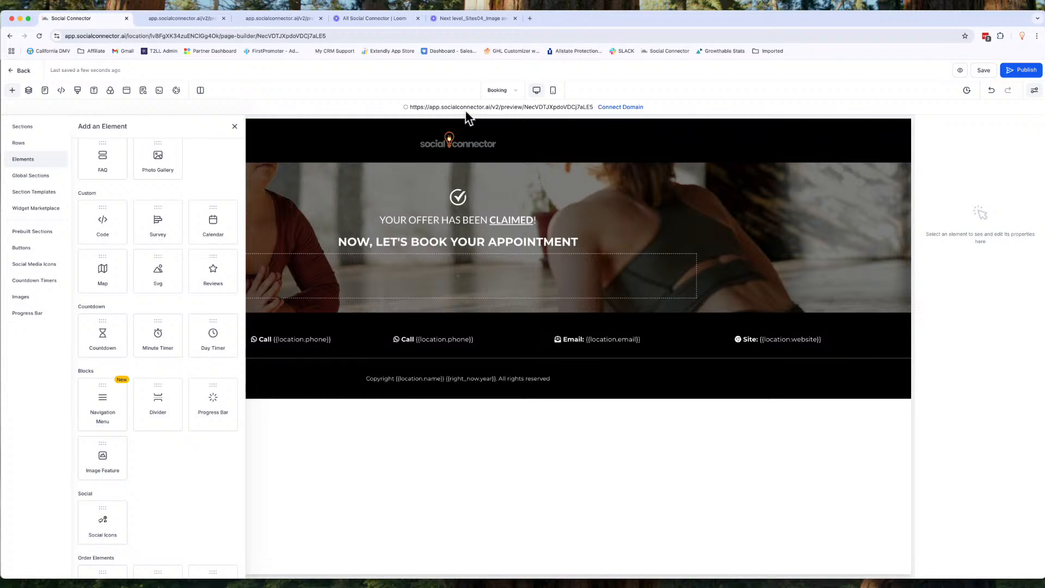
Examine the list of main pages and the settings of the Booking page's hero section and sub-headline
click(505, 93)
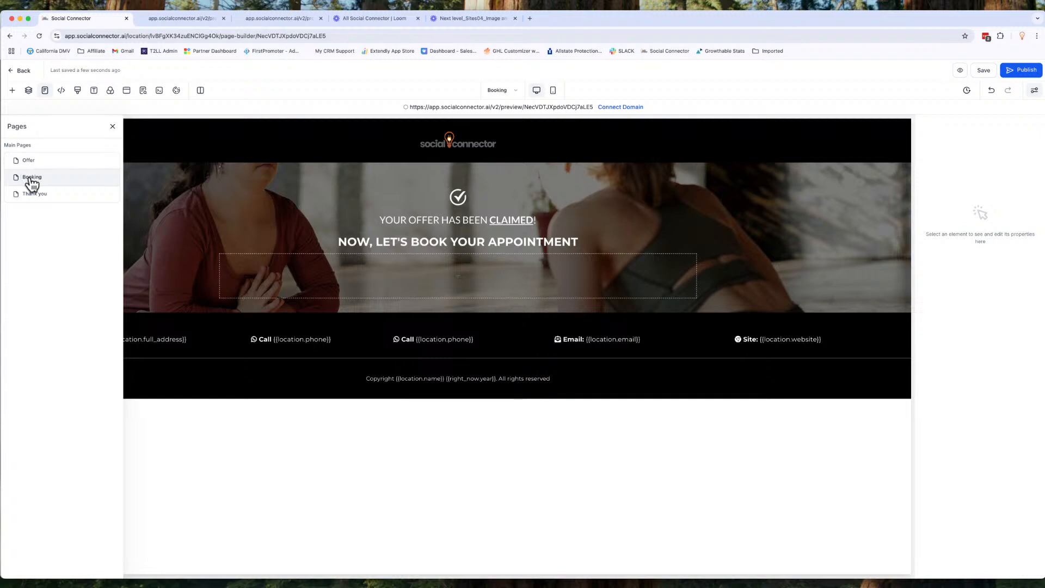
click(800, 303)
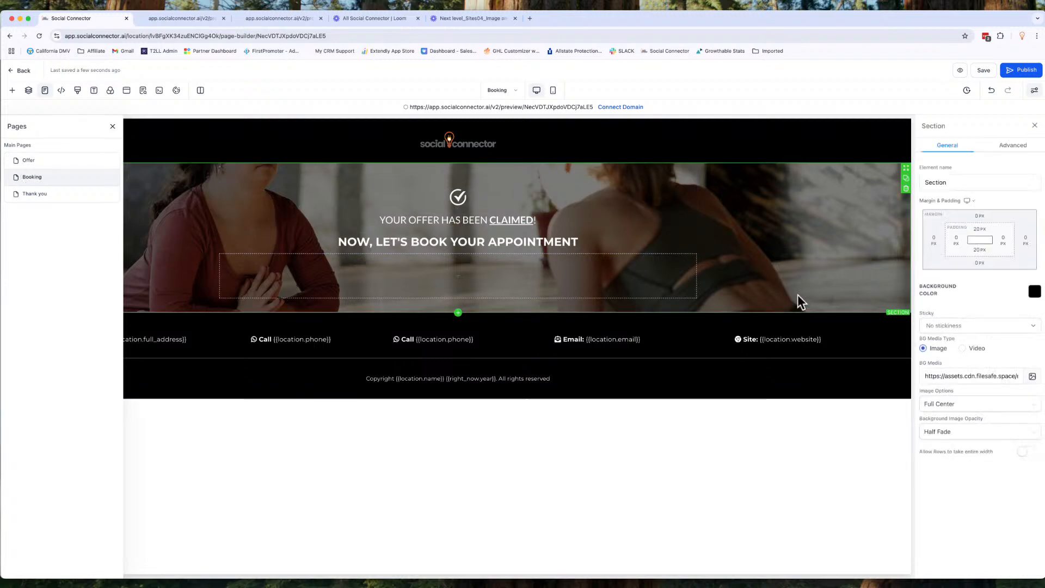
click(165, 190)
click(434, 220)
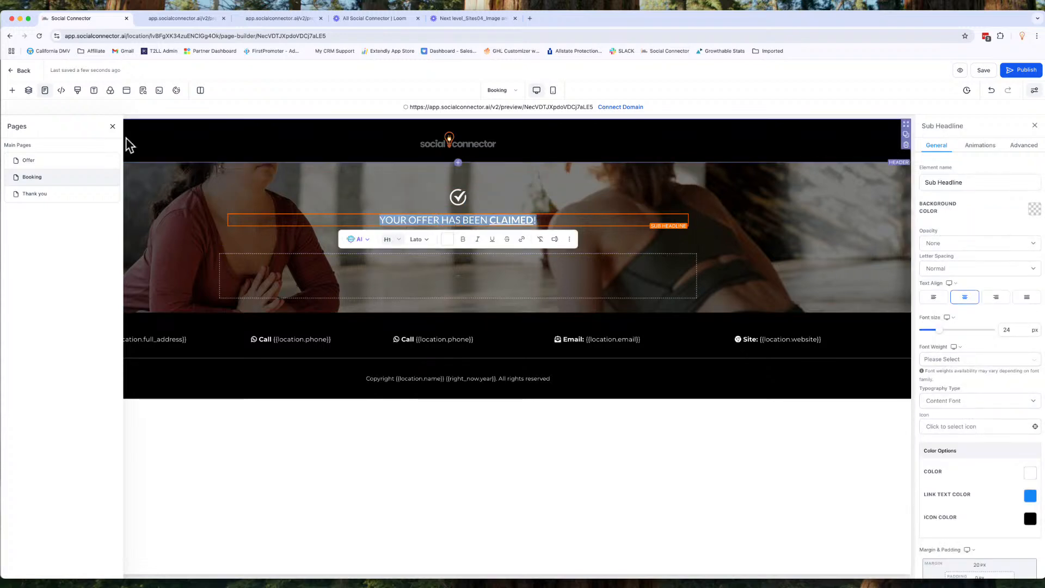
click(112, 126)
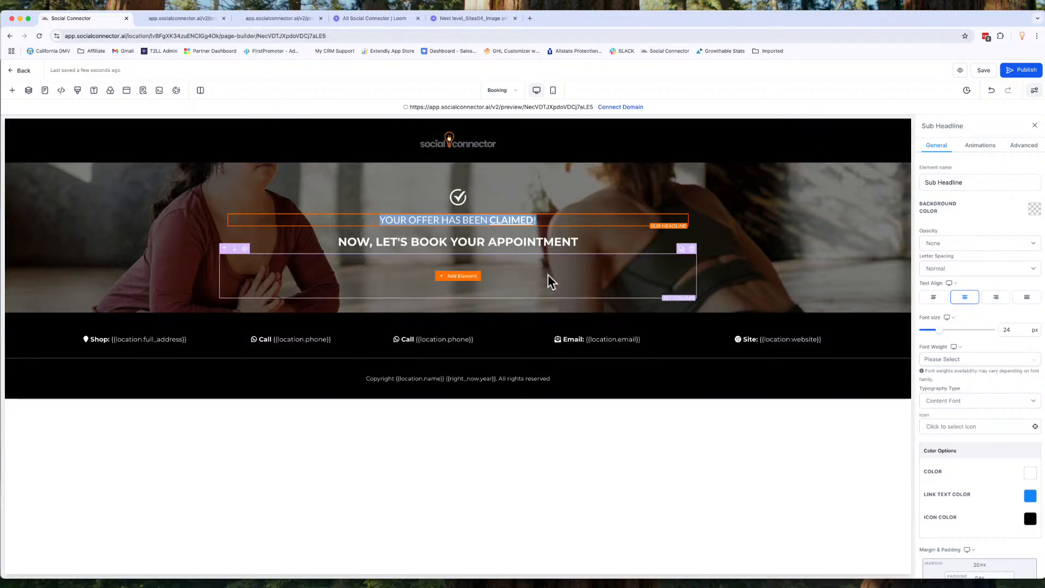
Switch to Common Ninja and create an Animated Number Counter widget from the Get Creative category of the widget catalog
click(14, 95)
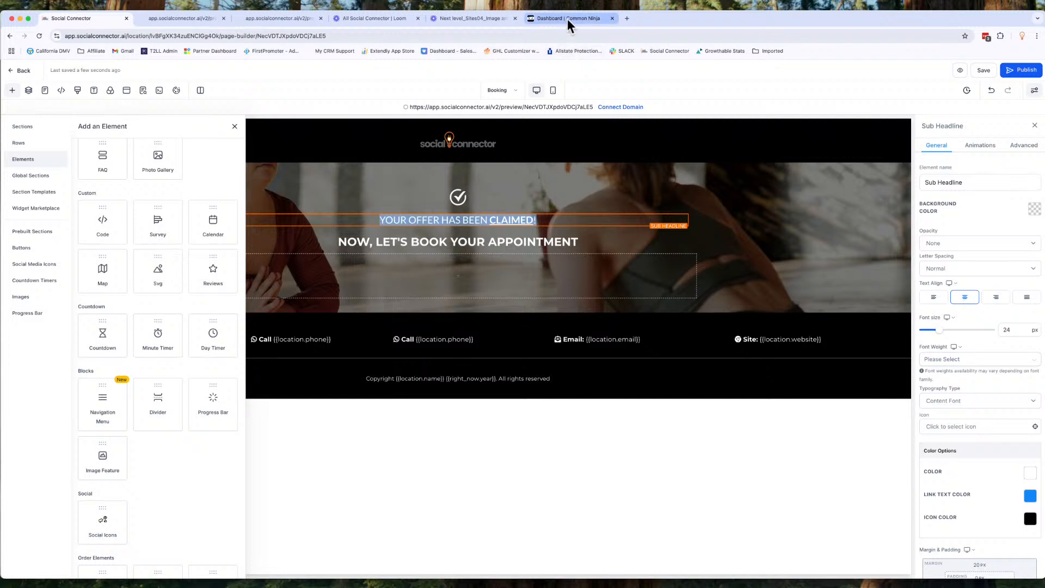
click(567, 19)
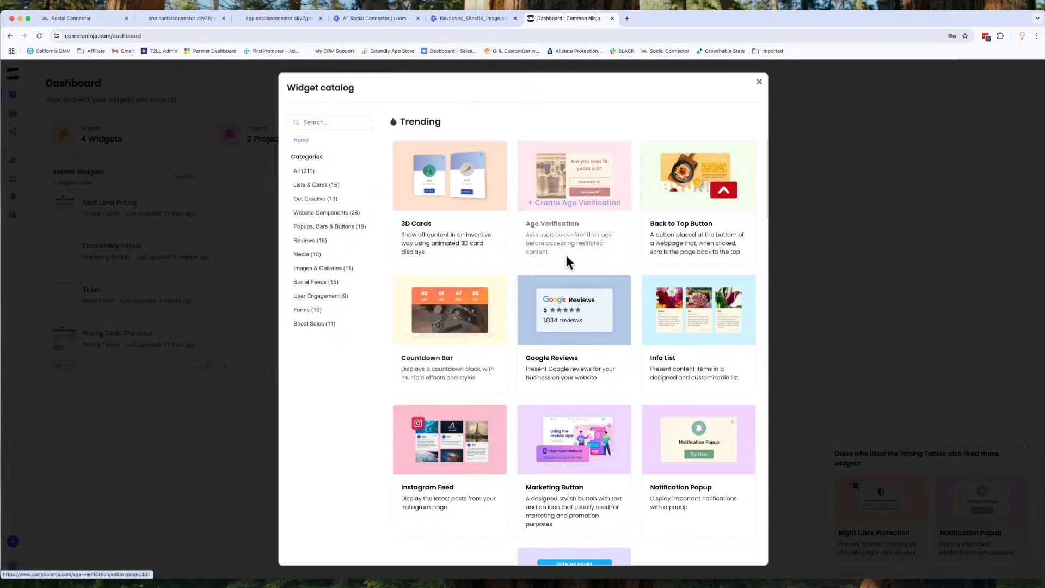
scroll(565, 321, down, 3)
scroll(562, 331, up, 1)
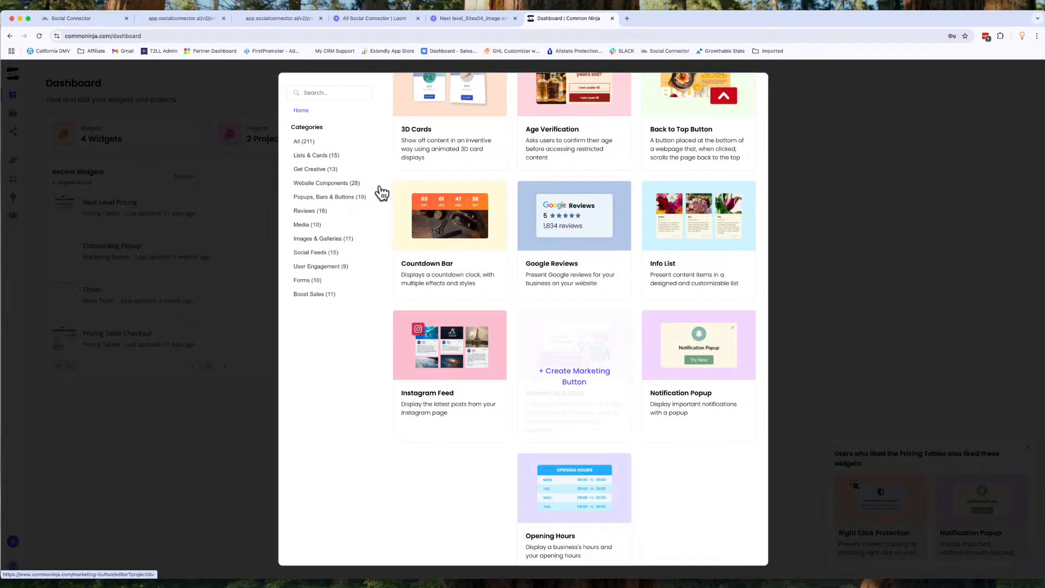
click(315, 169)
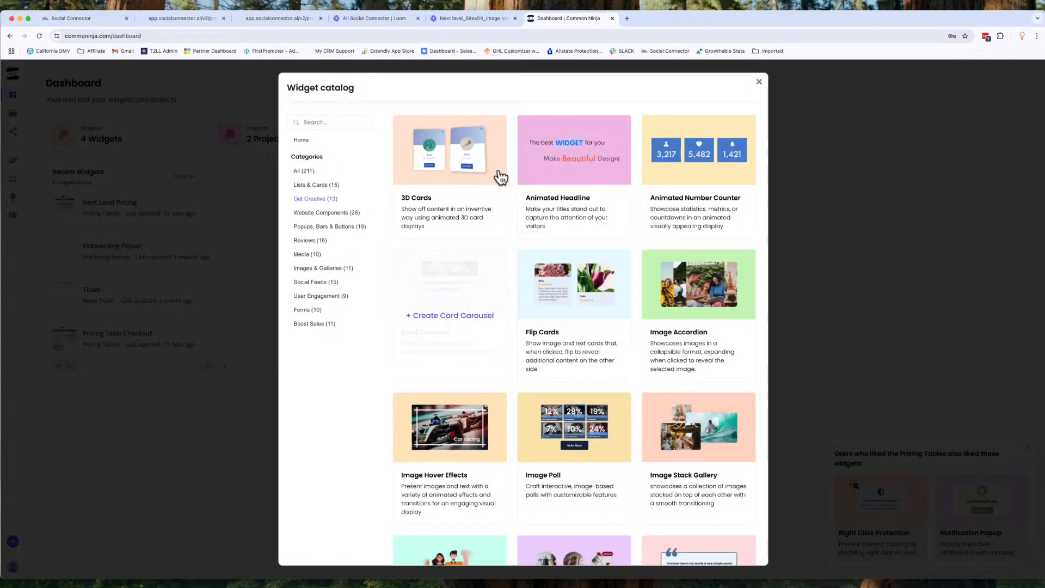
click(683, 157)
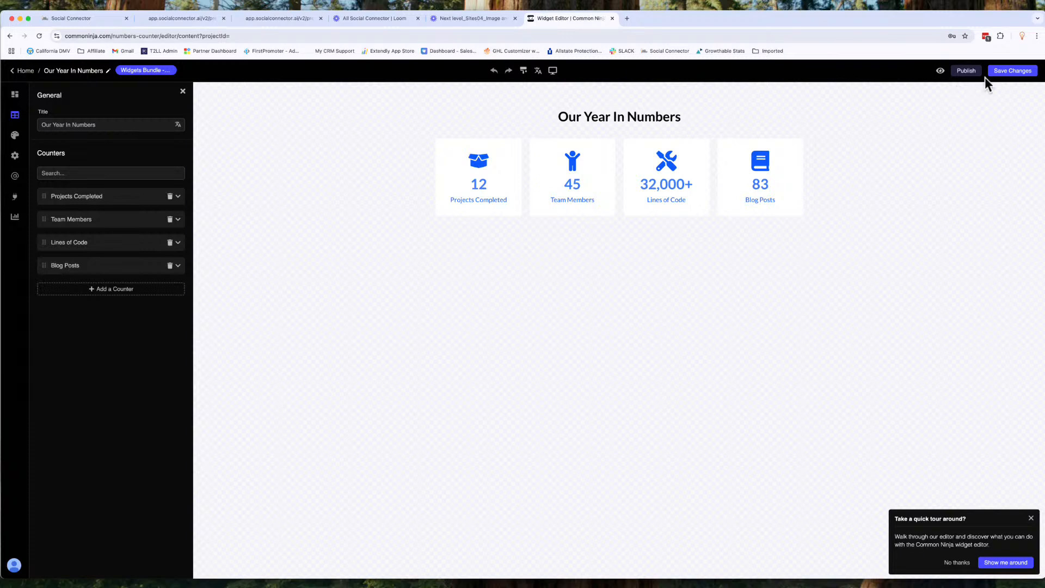
Publish the number counter widget, saving it to the Social Connector project
click(967, 71)
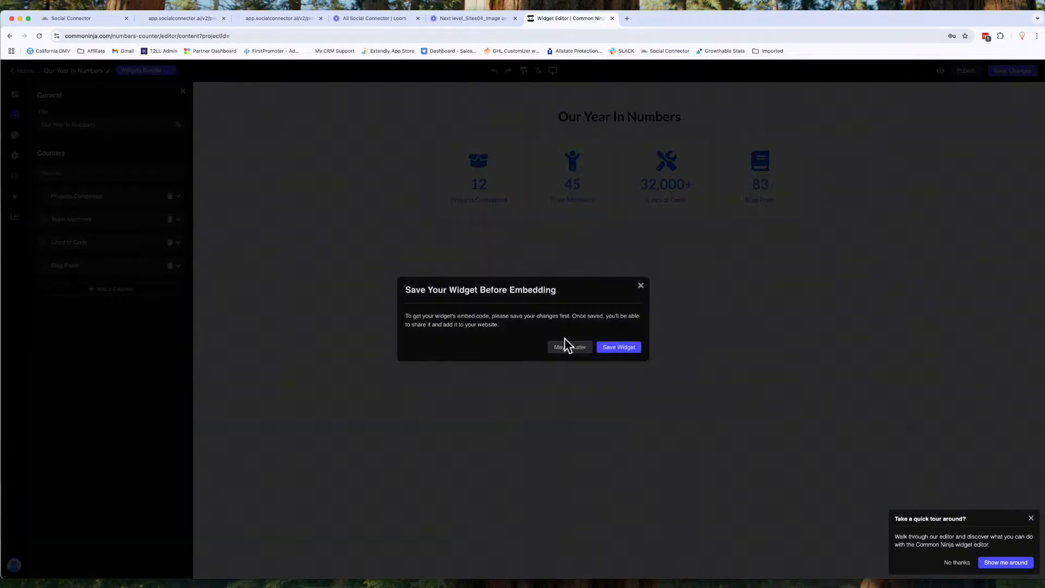
click(602, 349)
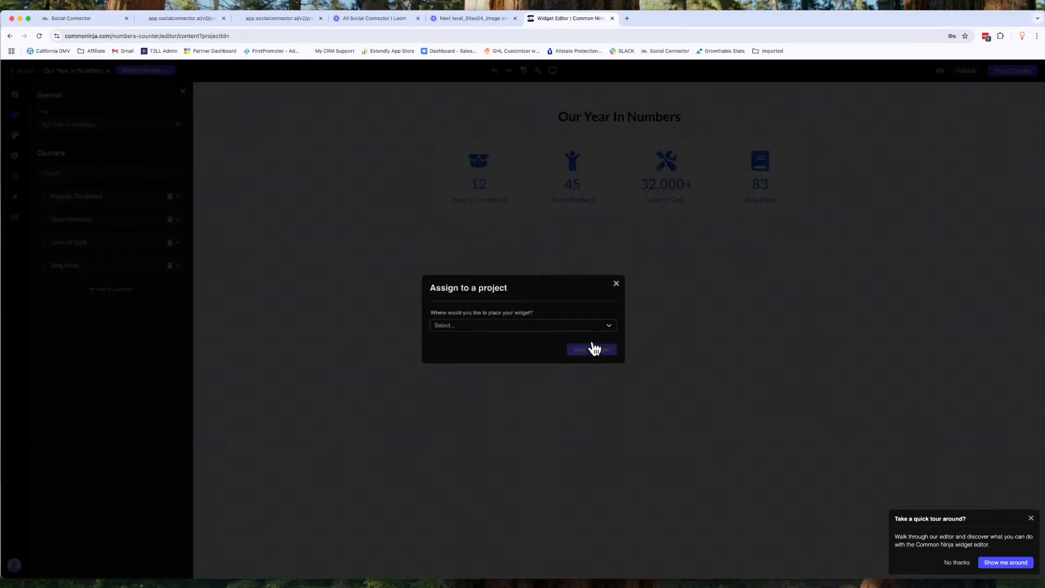
click(522, 326)
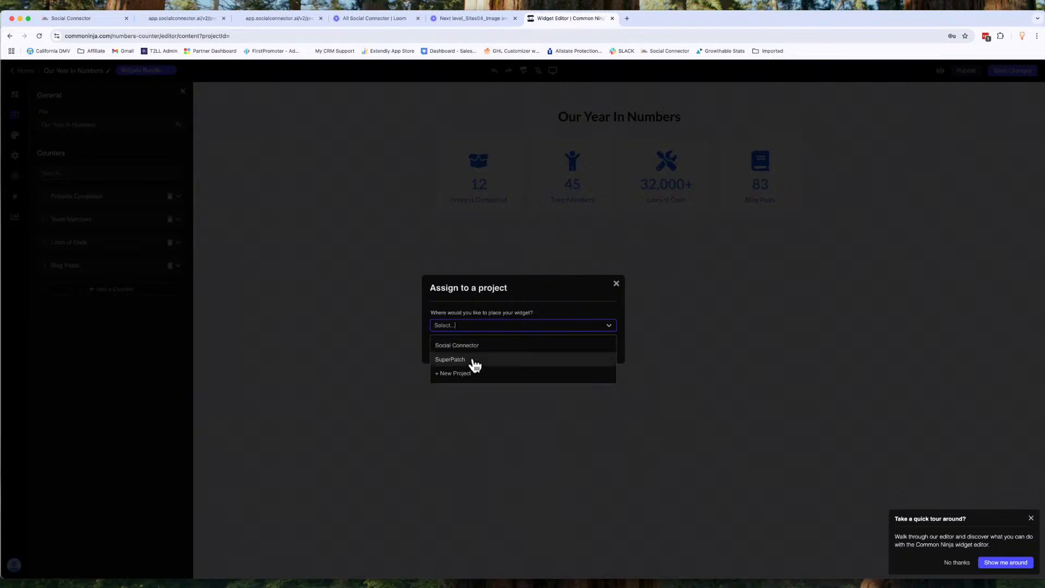
click(485, 347)
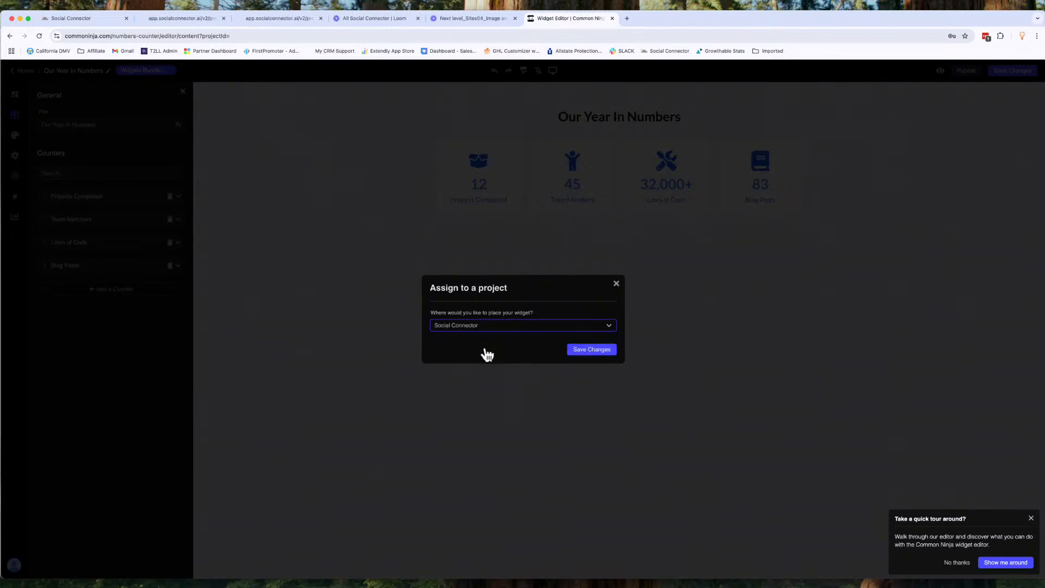
click(590, 350)
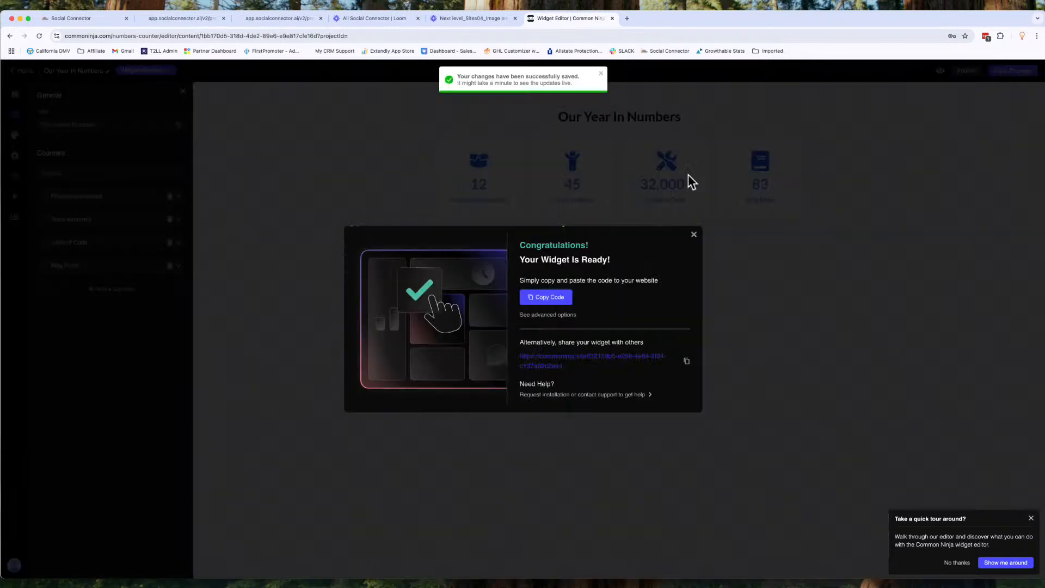
Open the widget's advanced embed options and copy the full Standard embed code
click(565, 315)
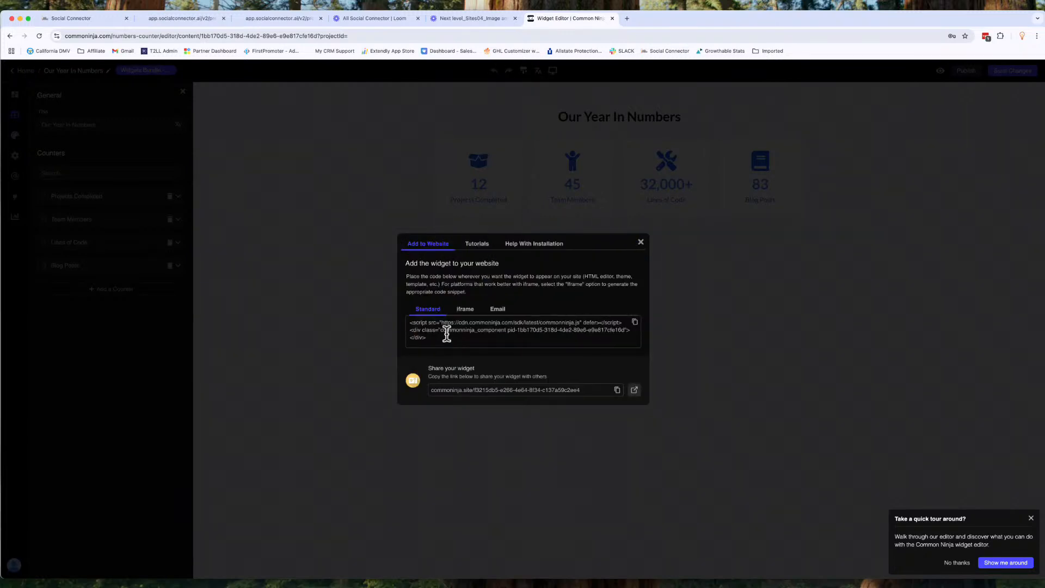
drag(446, 335, 411, 325)
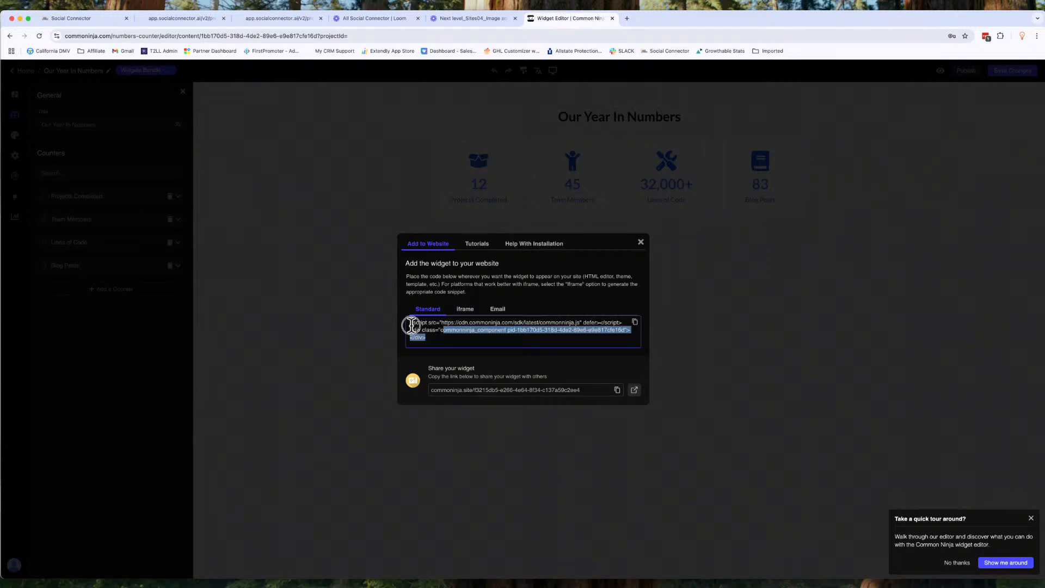
click(426, 334)
key(ctrl+a)
key(super+c)
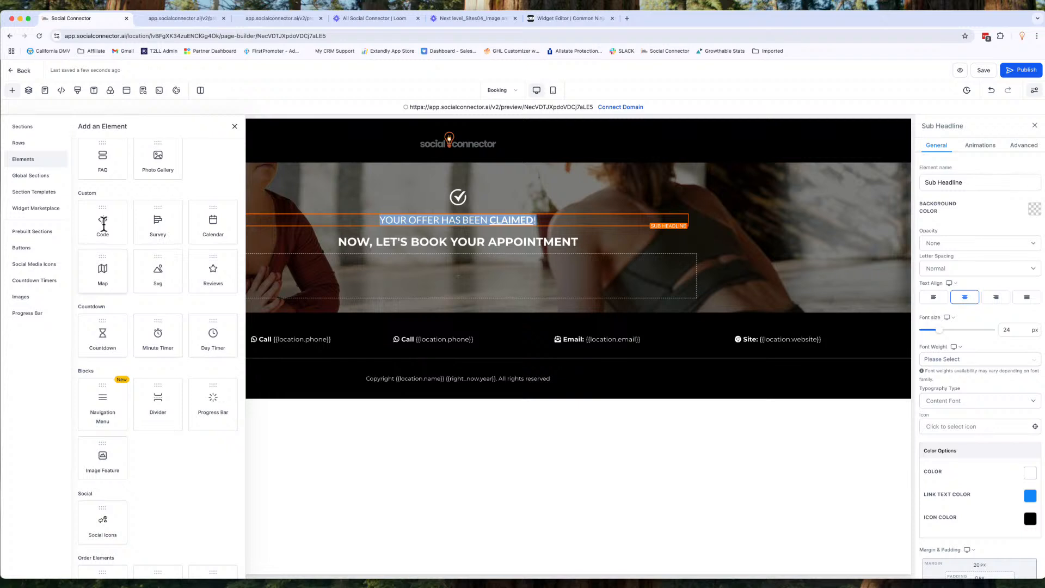
In the Social Connector page builder, add a Code element below the appointment headline and save the copied widget embed code in it
drag(104, 223, 432, 271)
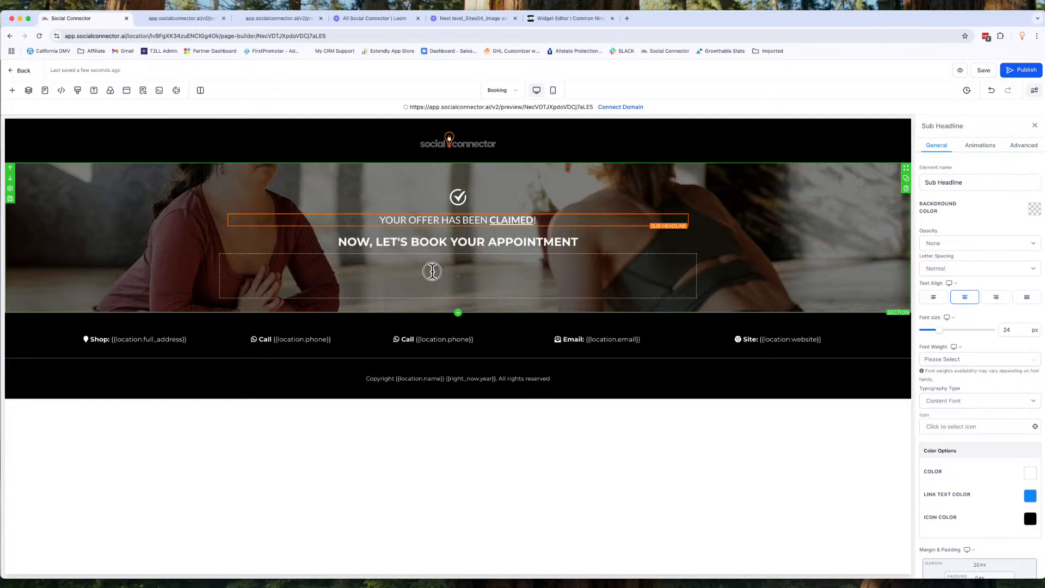
drag(432, 271, 457, 267)
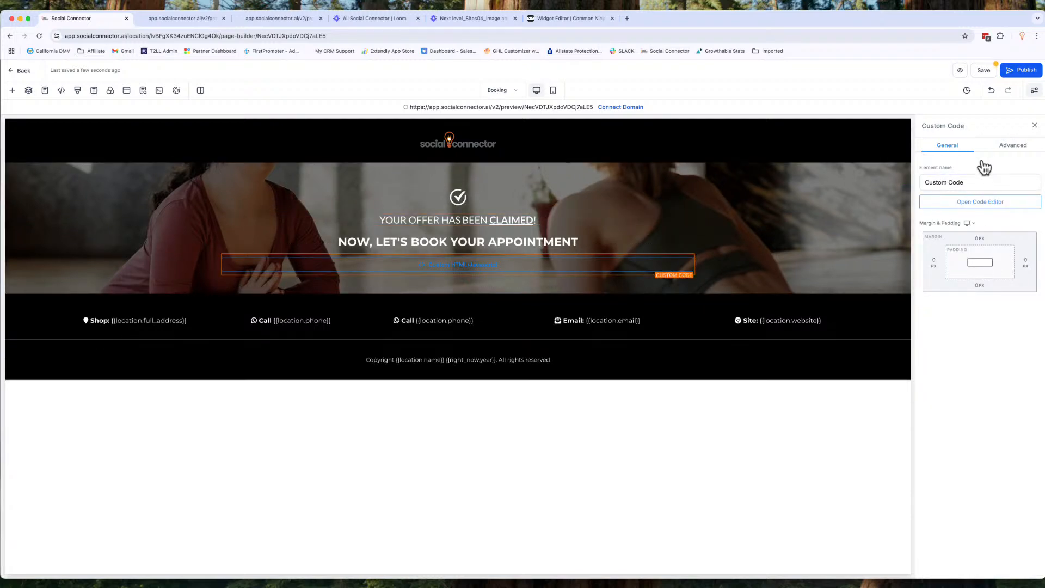
click(978, 204)
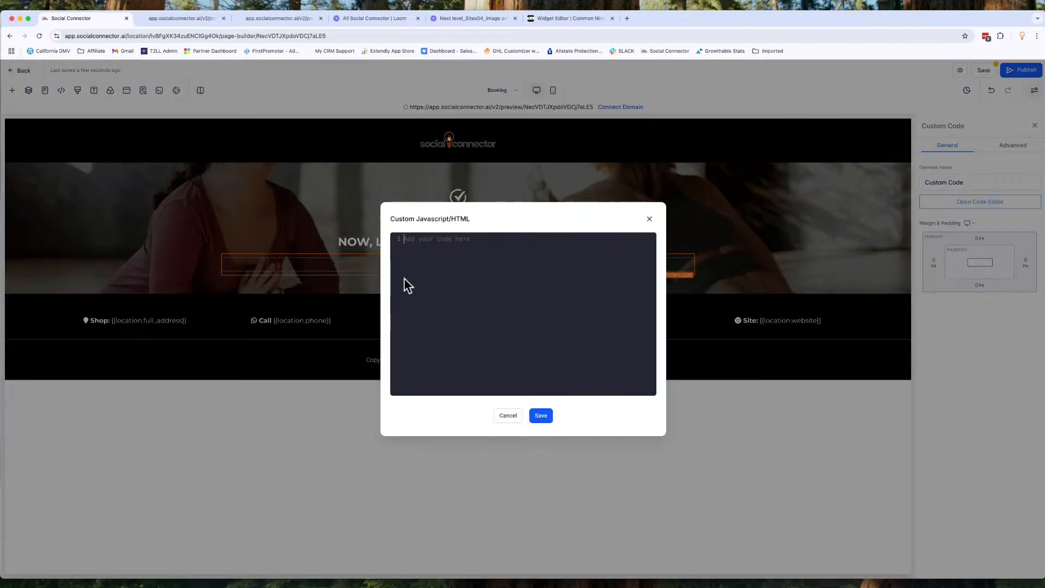
key(super+v)
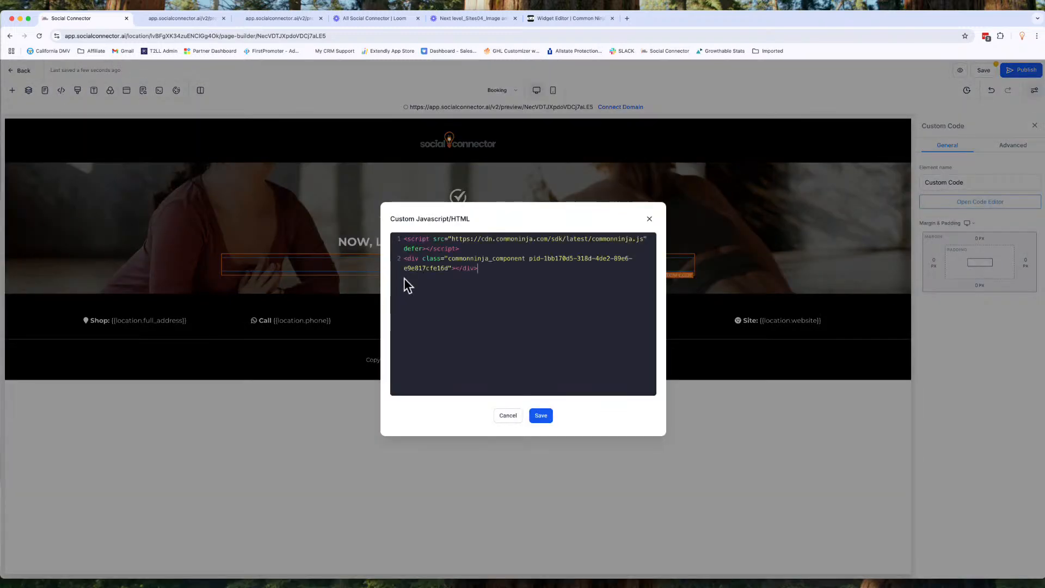
click(537, 419)
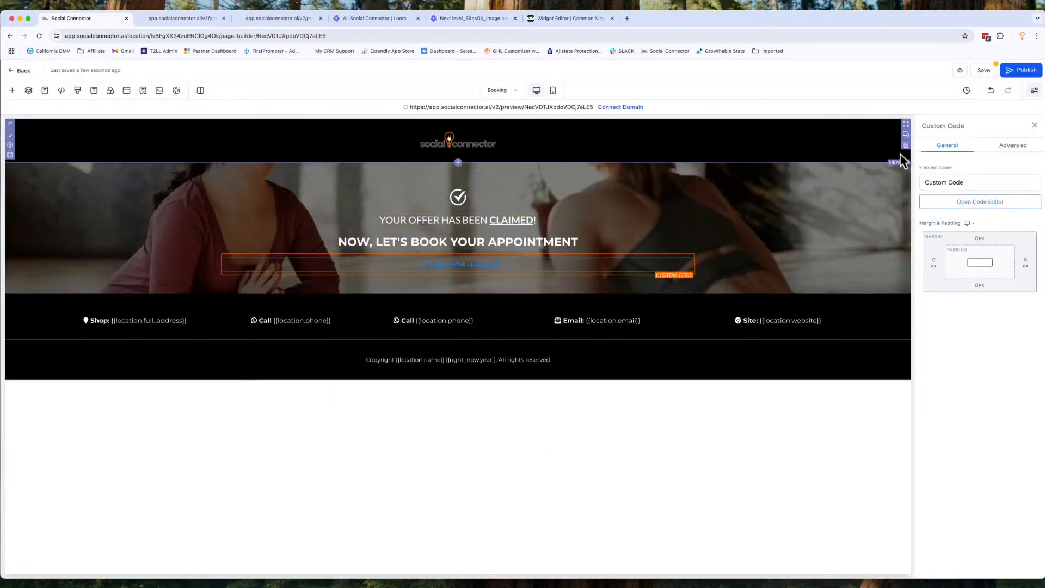
Save the Booking page and check the embedded counter widget in the page's live preview
click(986, 70)
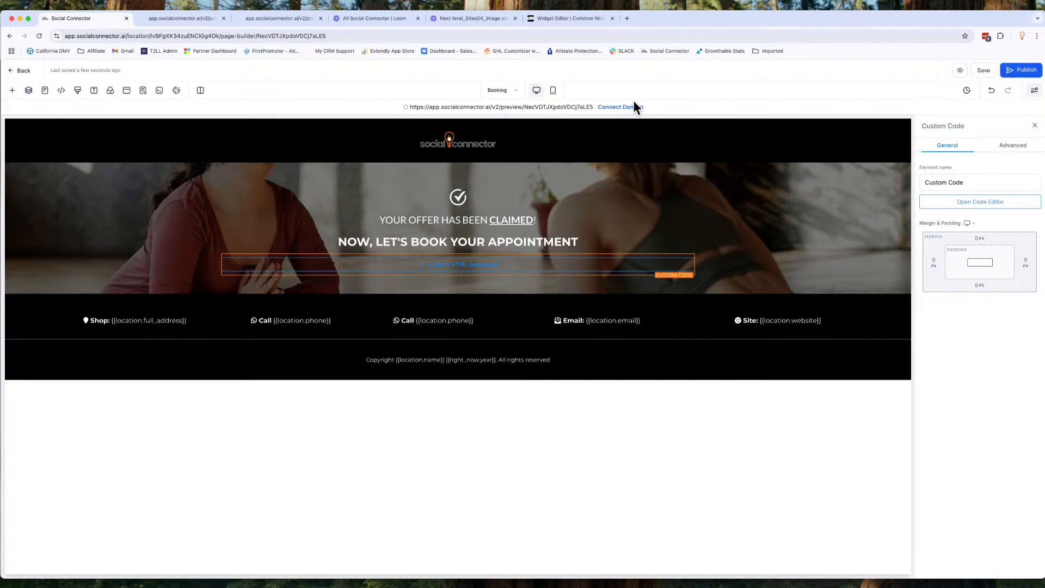
click(477, 108)
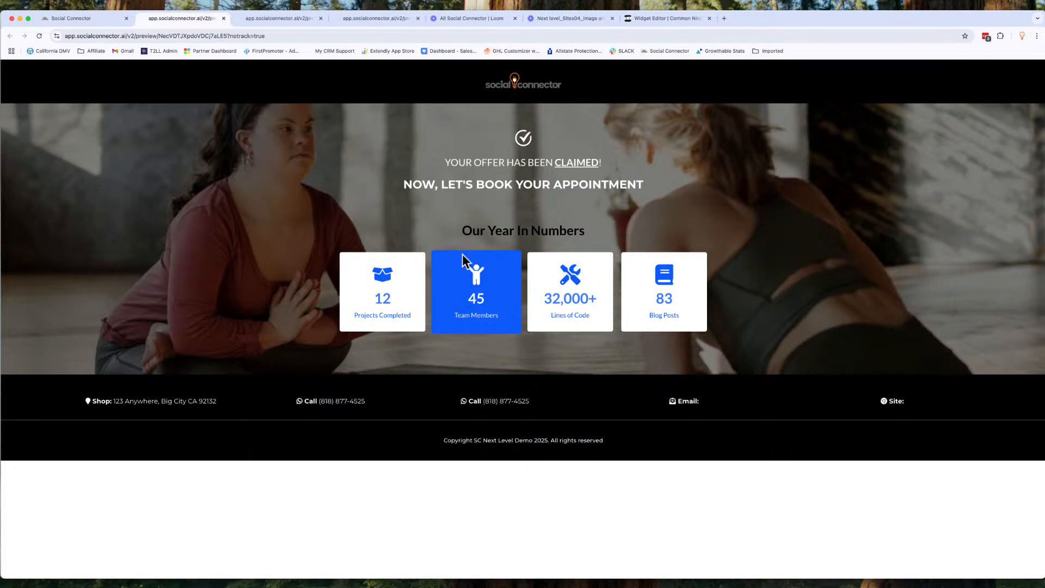
click(224, 18)
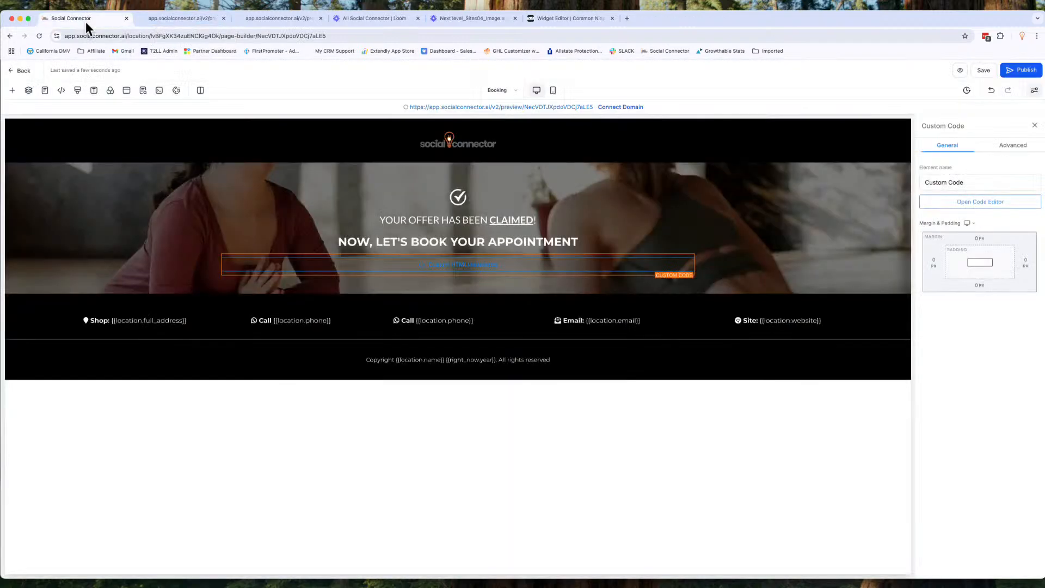
Delete the custom code element below the appointment headline
mouse_move(567, 270)
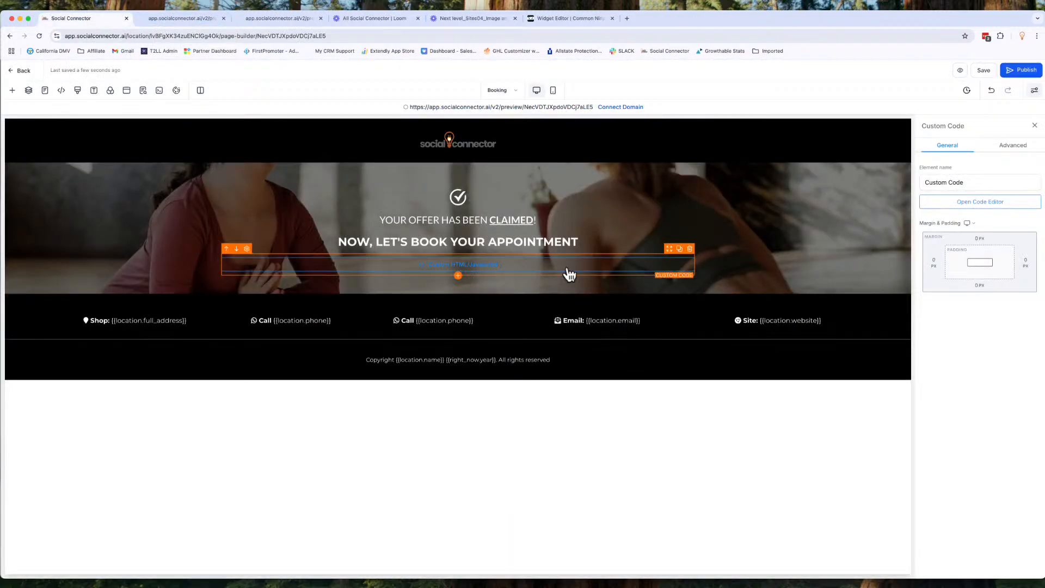
click(690, 249)
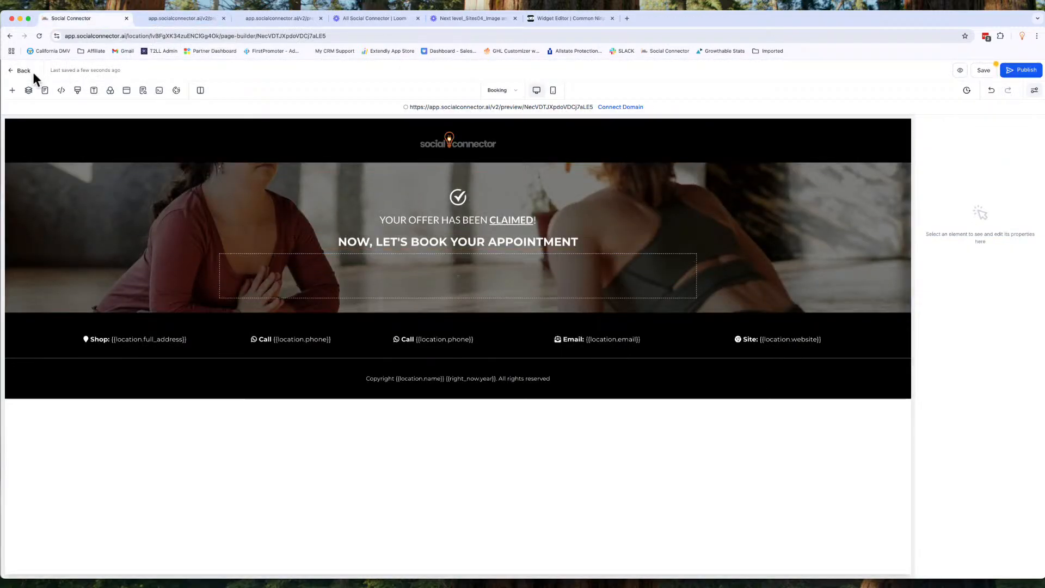
Try adding a Survey element below the appointment headline, dismiss the survey picker and delete the element
click(12, 92)
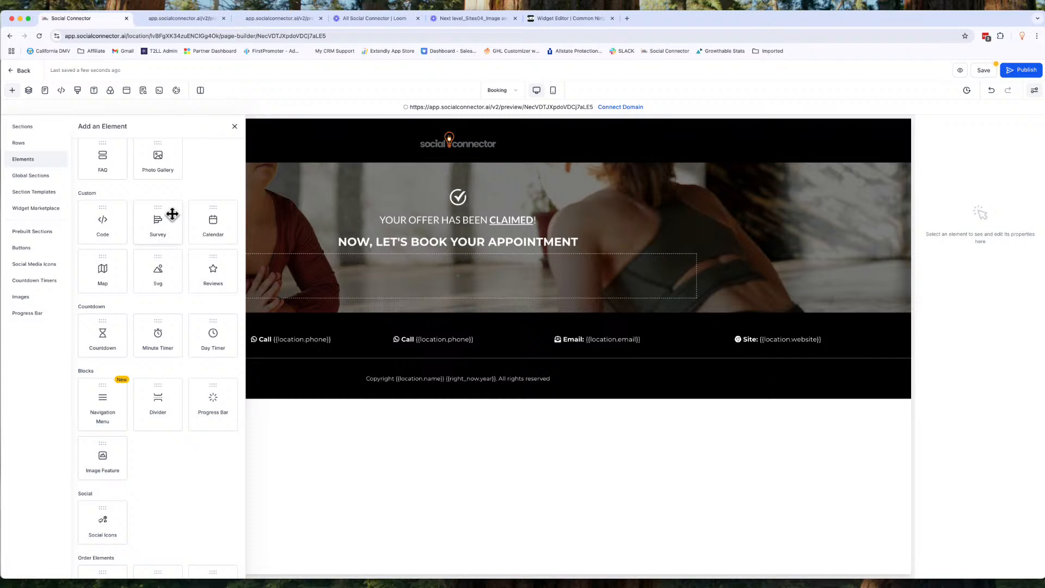
drag(172, 214, 435, 305)
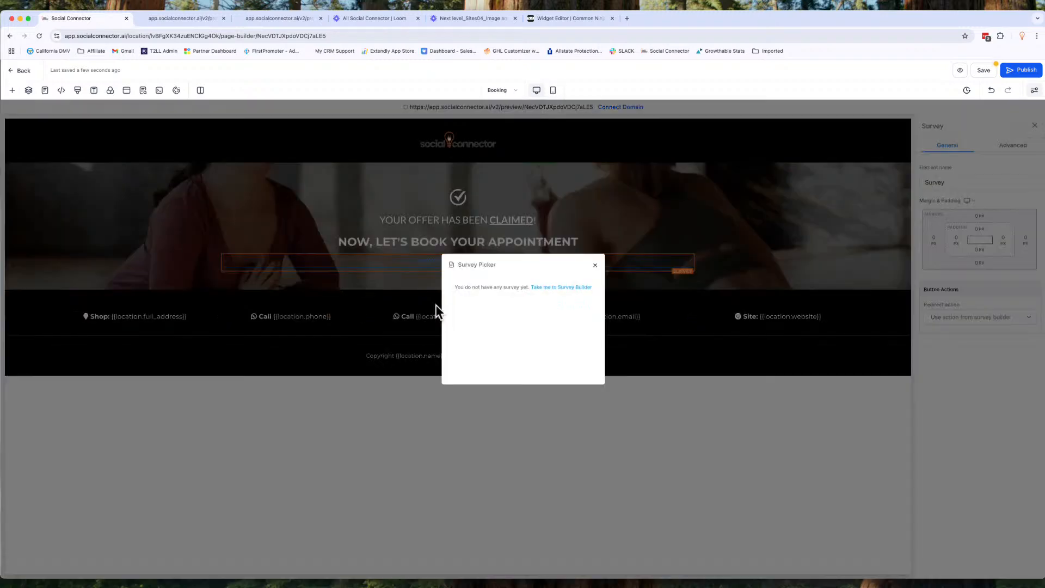
click(595, 266)
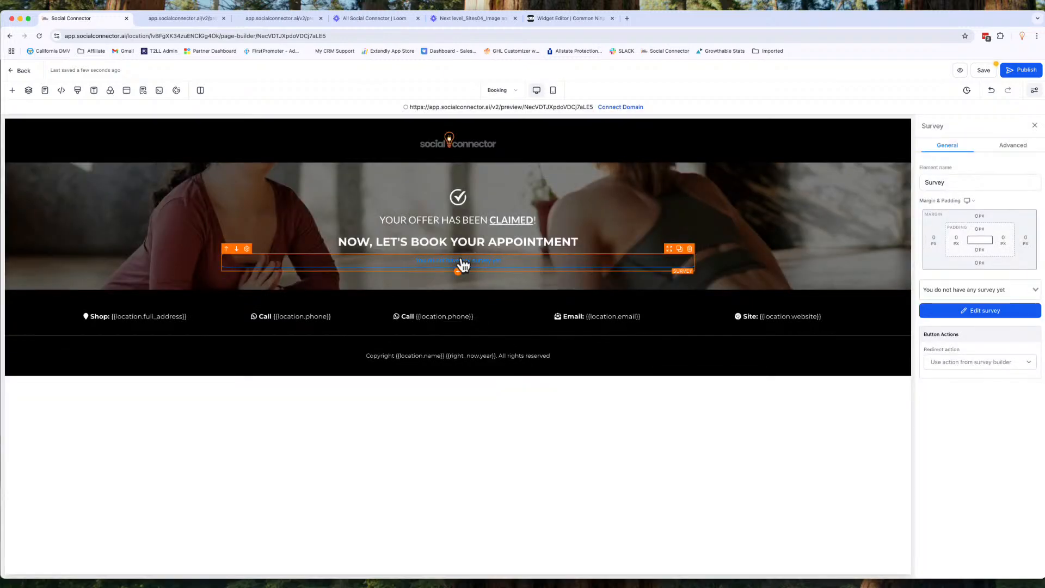
click(690, 248)
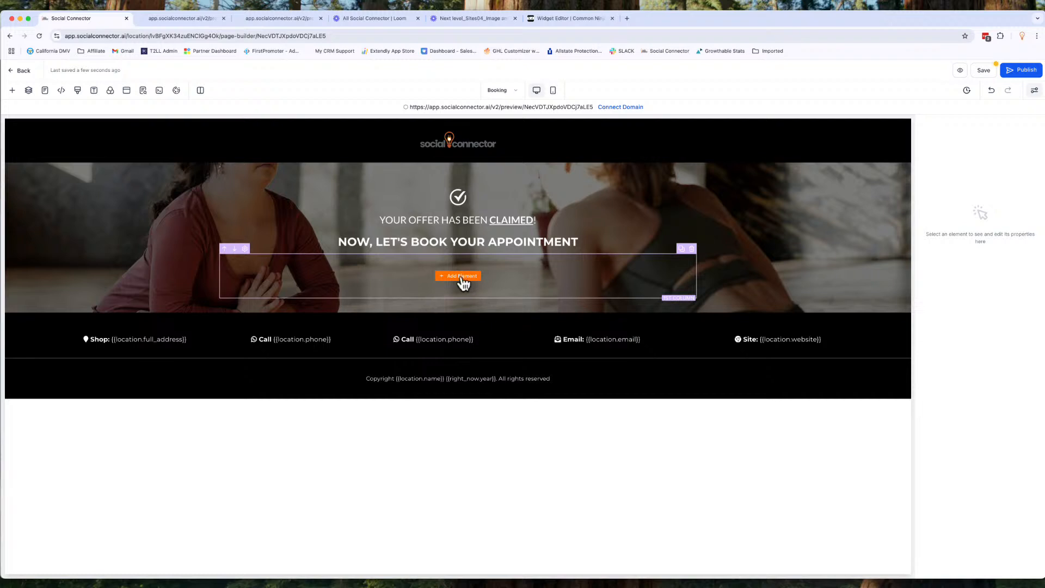
Add a Calendar element below the appointment headline on the Booking page and choose Coaching Calendar for it
click(461, 276)
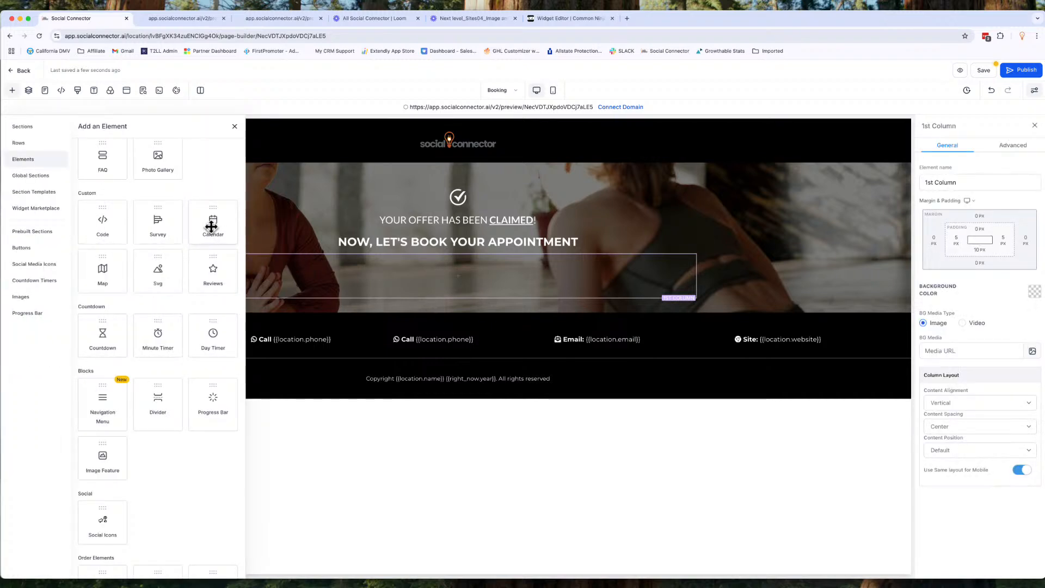
drag(211, 227, 442, 324)
click(542, 310)
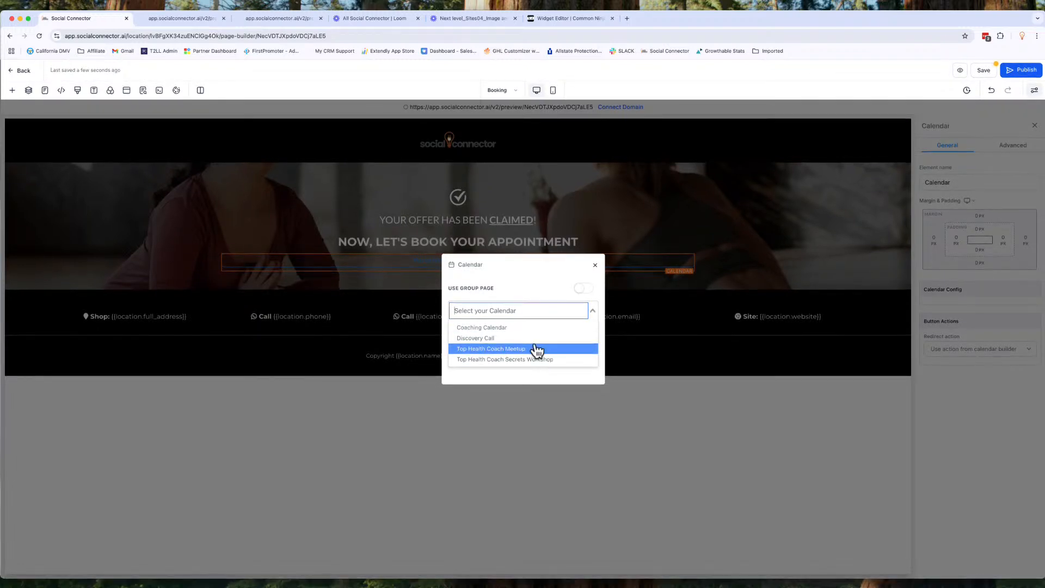
click(511, 329)
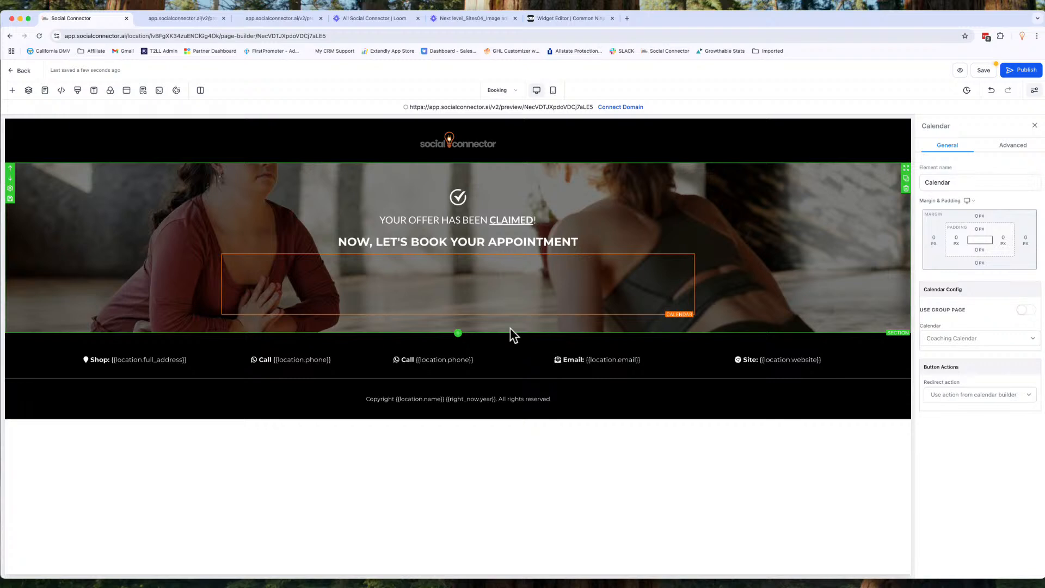
scroll(455, 376, down, 3)
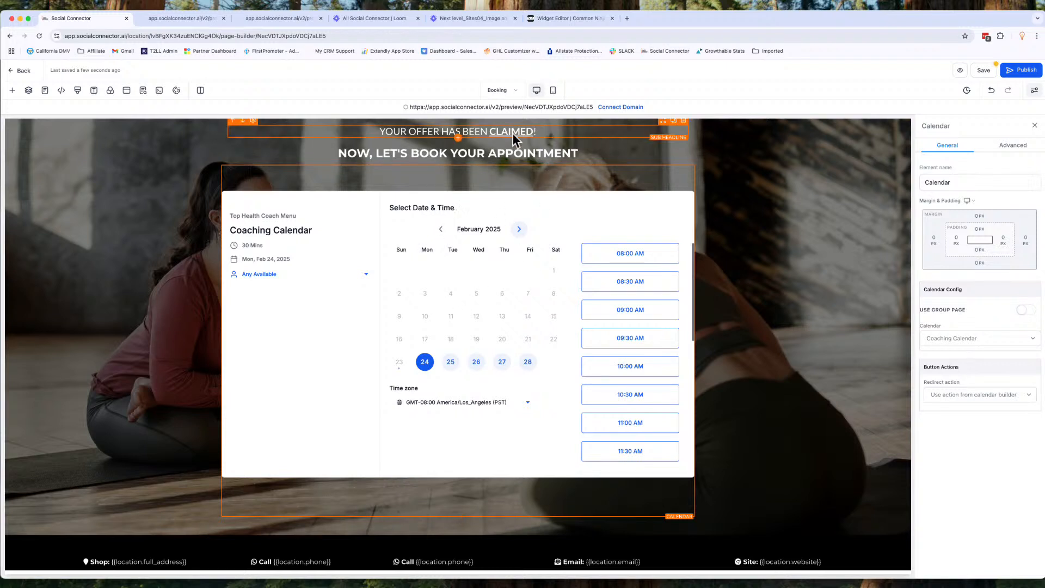
Save the Booking page and switch to editing the Offer page
click(495, 92)
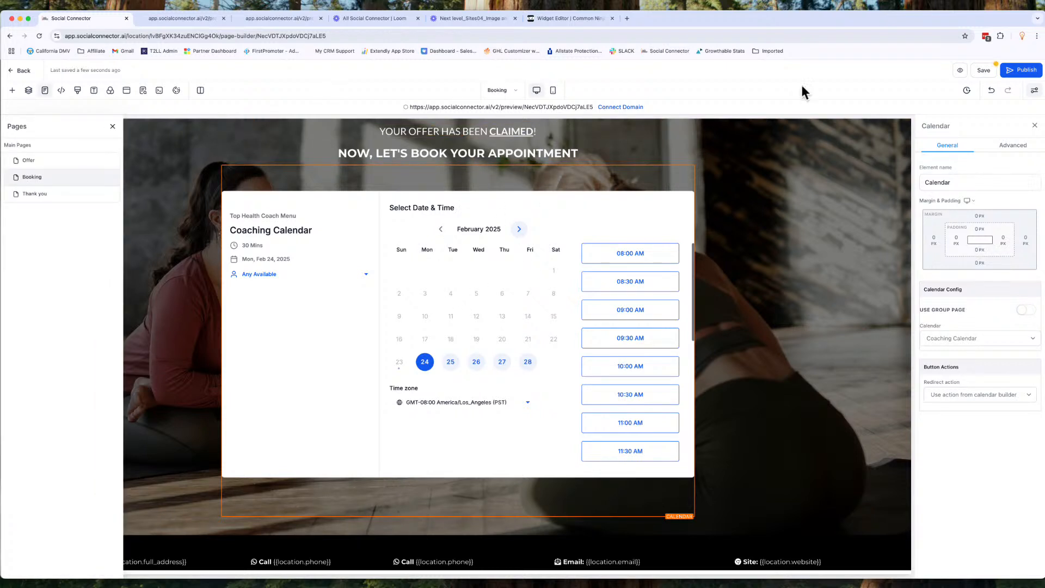
click(977, 74)
click(24, 160)
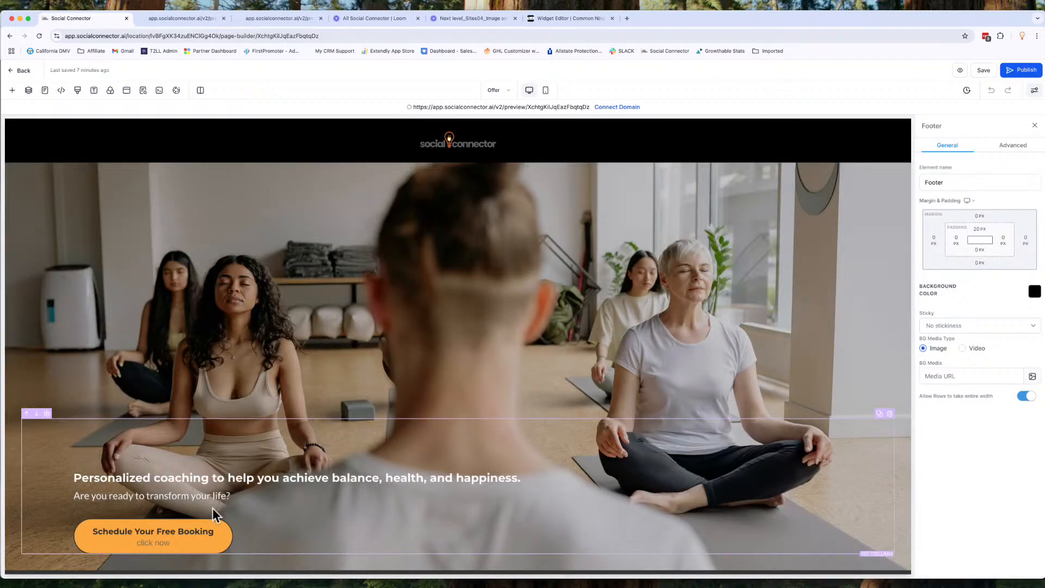
Check the Schedule Your Free Booking button's link action and follow that button in the Offer page's live preview
click(193, 540)
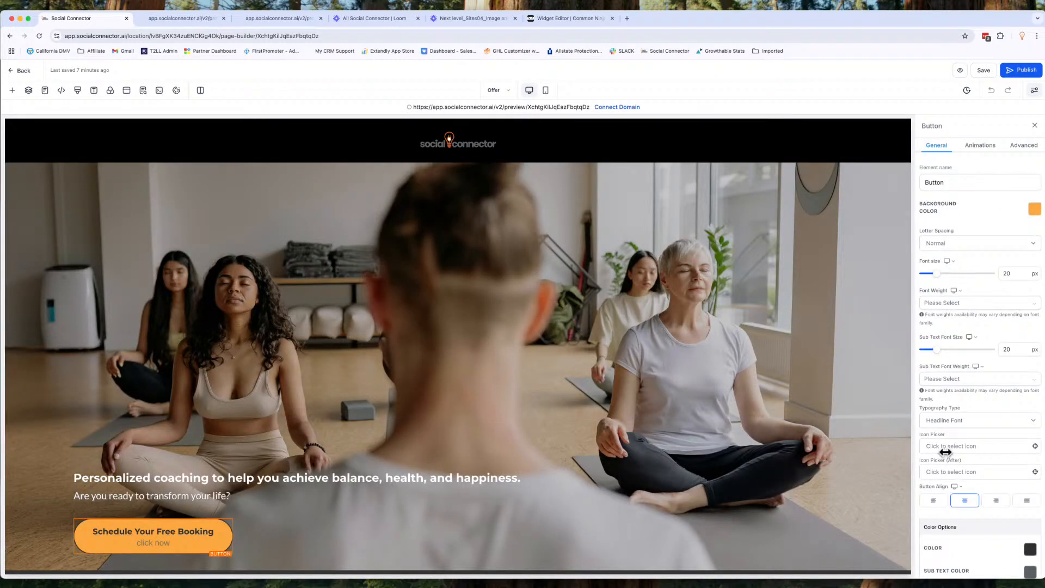
scroll(945, 450, down, 3)
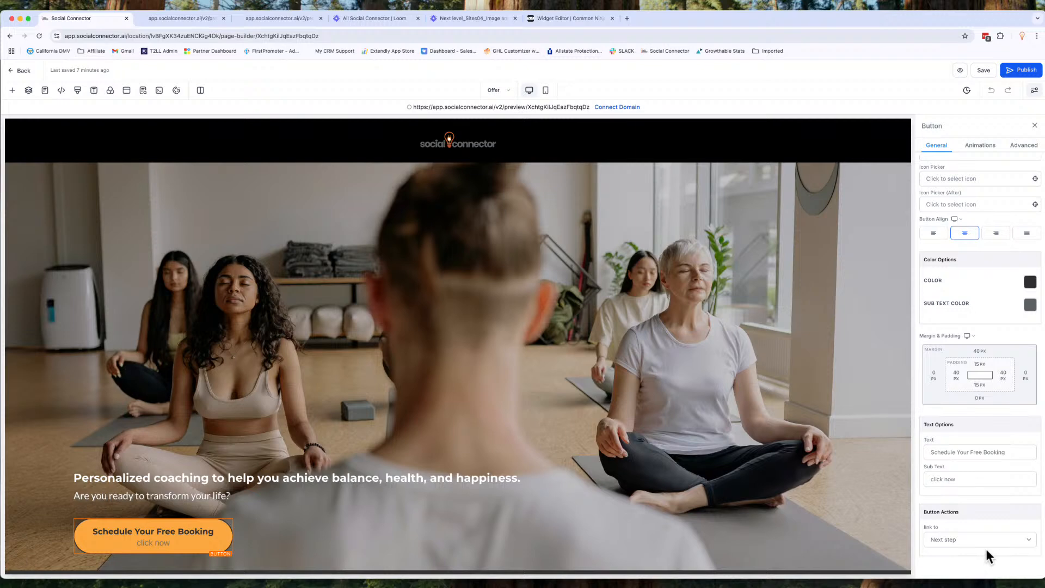
click(960, 72)
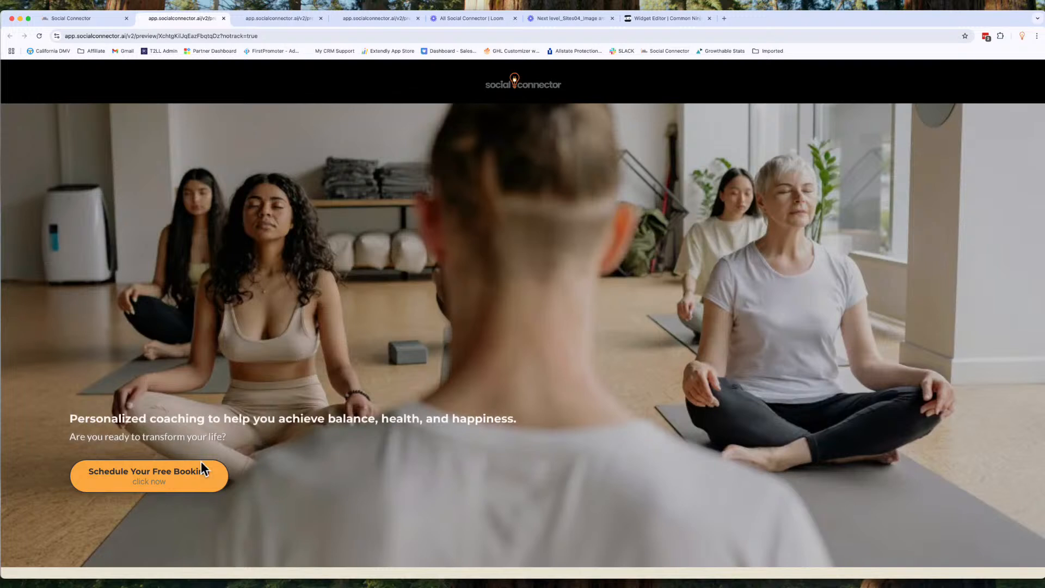
click(186, 485)
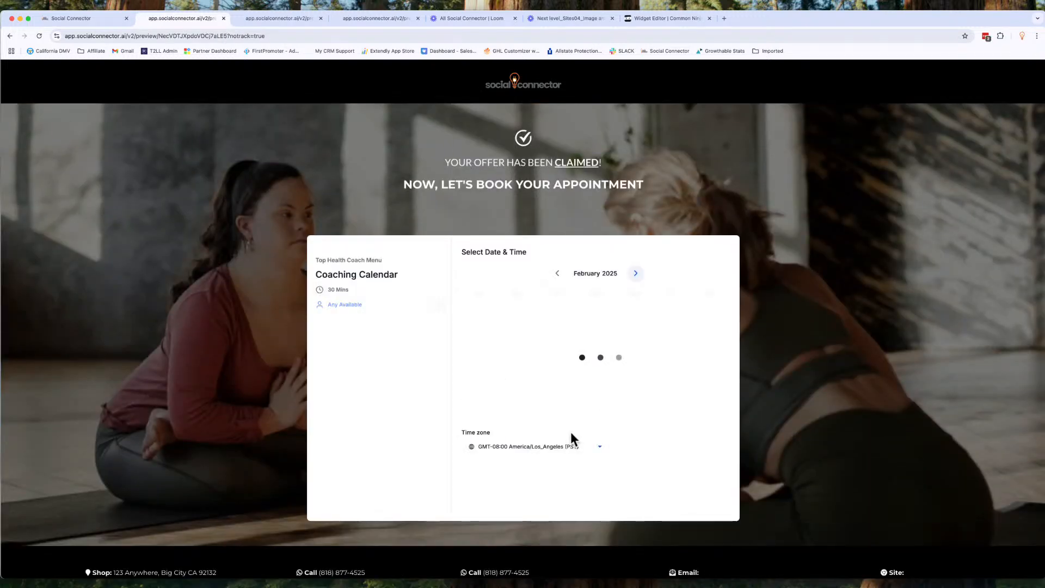
scroll(571, 432, down, 1)
scroll(570, 432, down, 1)
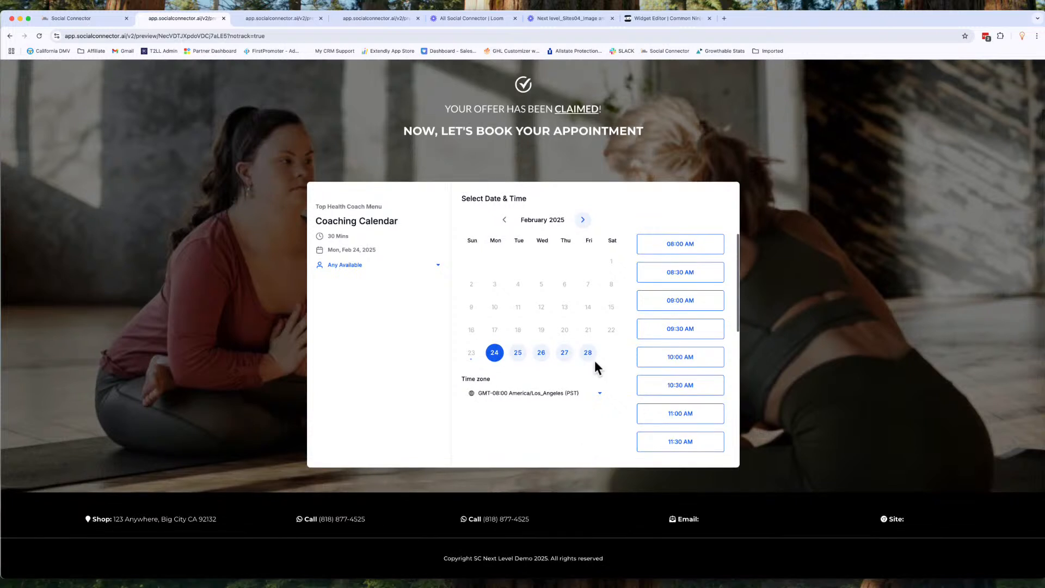
Test the booking calendar in the preview by selecting February 26 at 08:00 AM and continuing to the details form
click(543, 351)
click(676, 248)
click(704, 245)
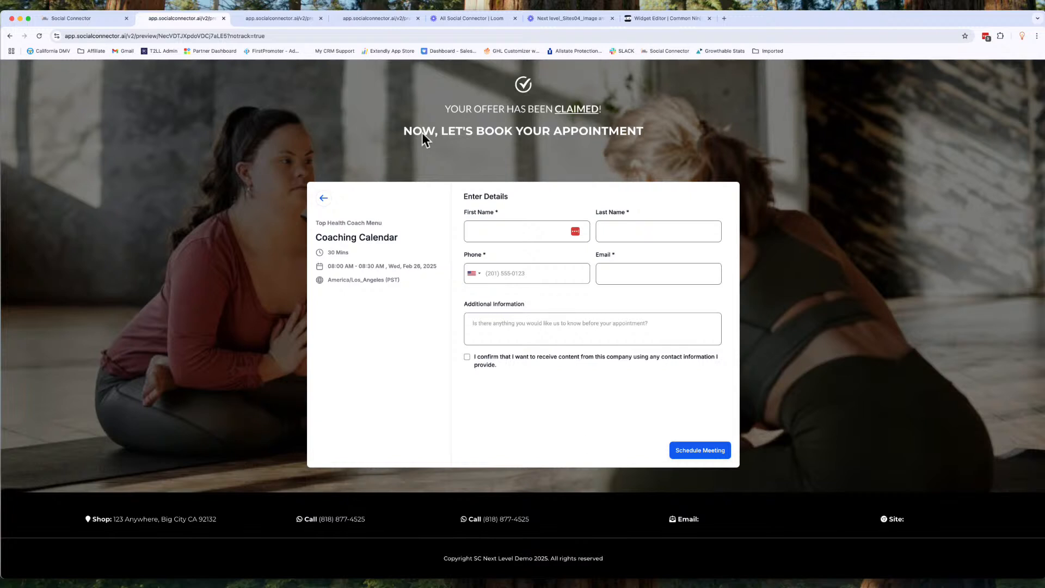
Return to the page builder, open the Booking page and set the calendar element's redirect action to Go to Next step
click(103, 18)
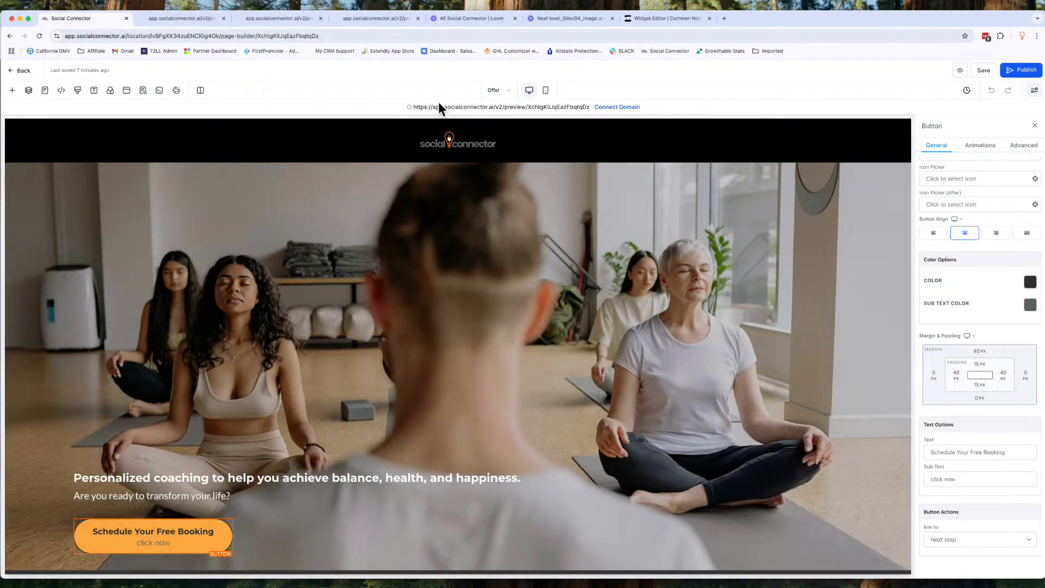
click(493, 93)
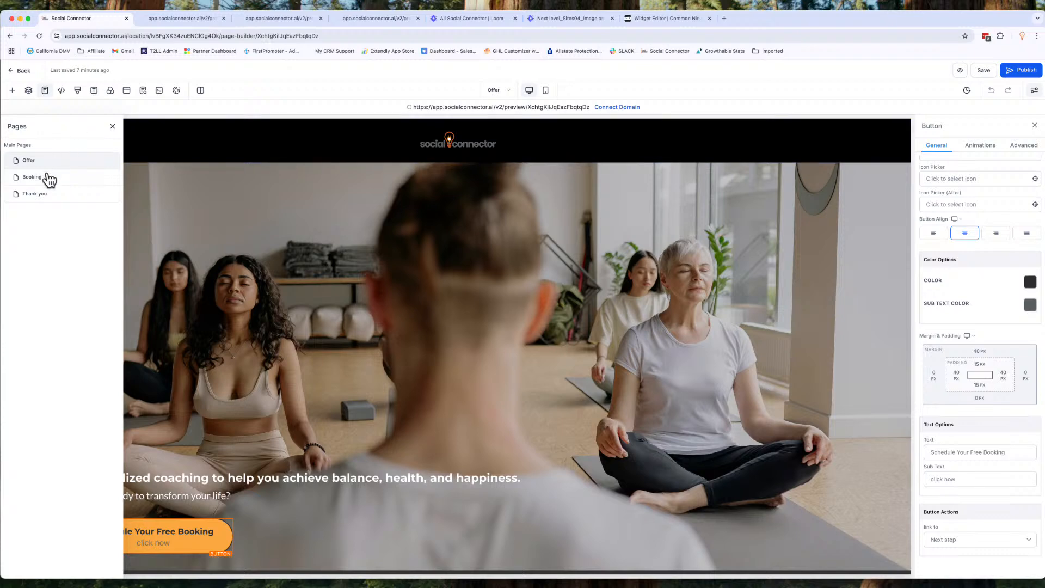
click(46, 177)
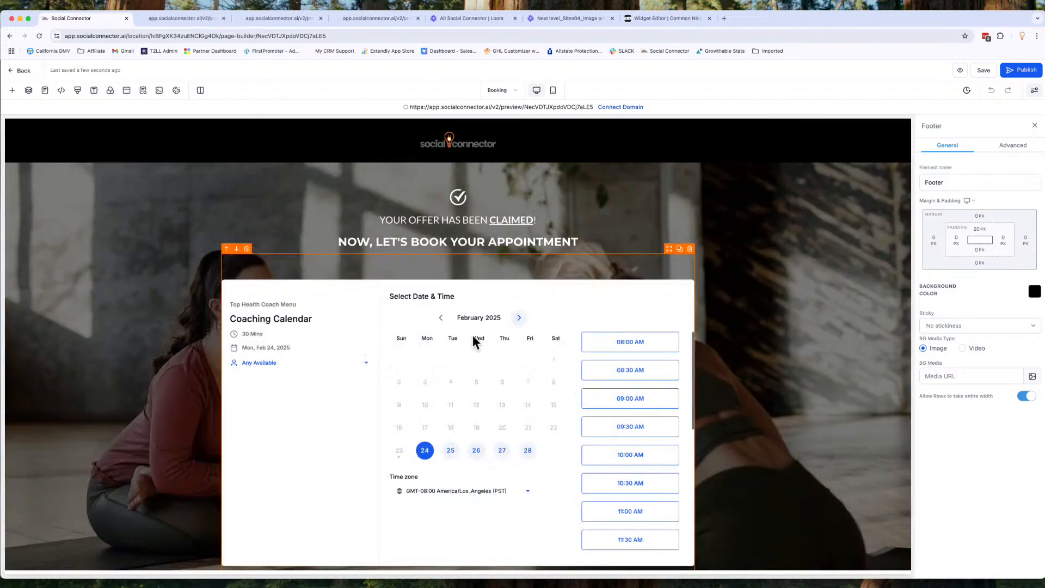
click(498, 359)
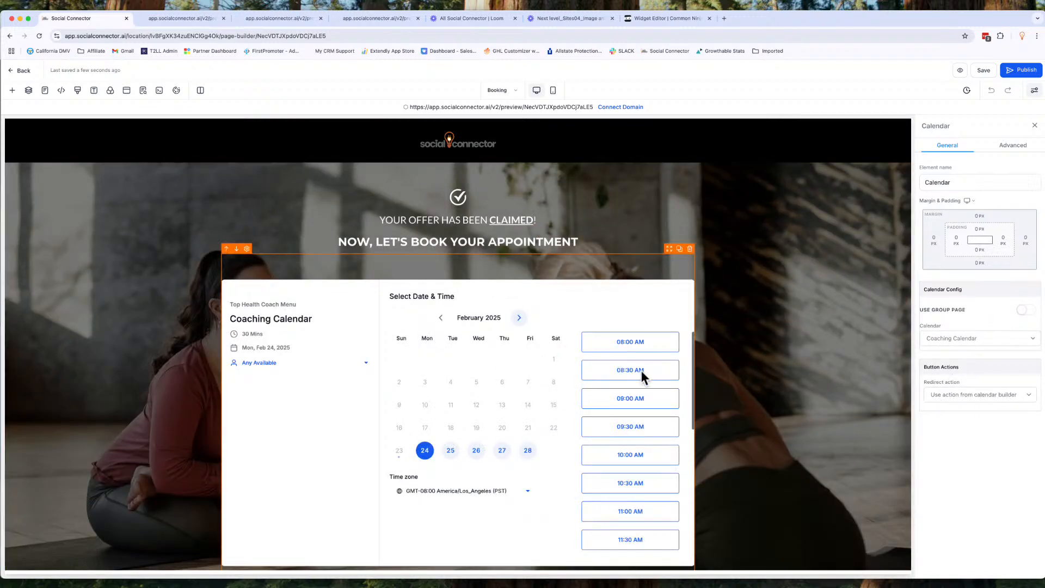
click(995, 395)
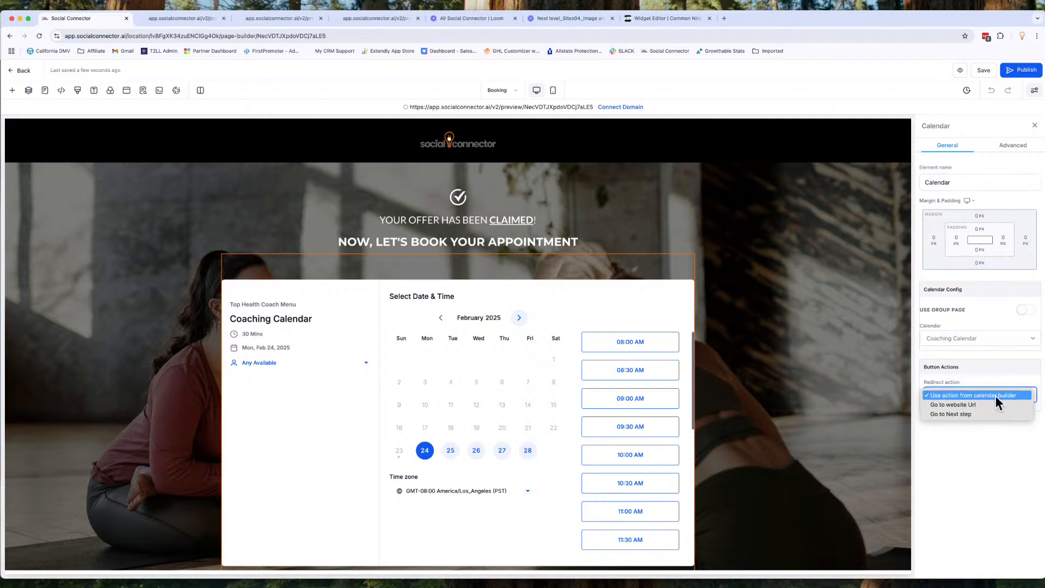
click(951, 414)
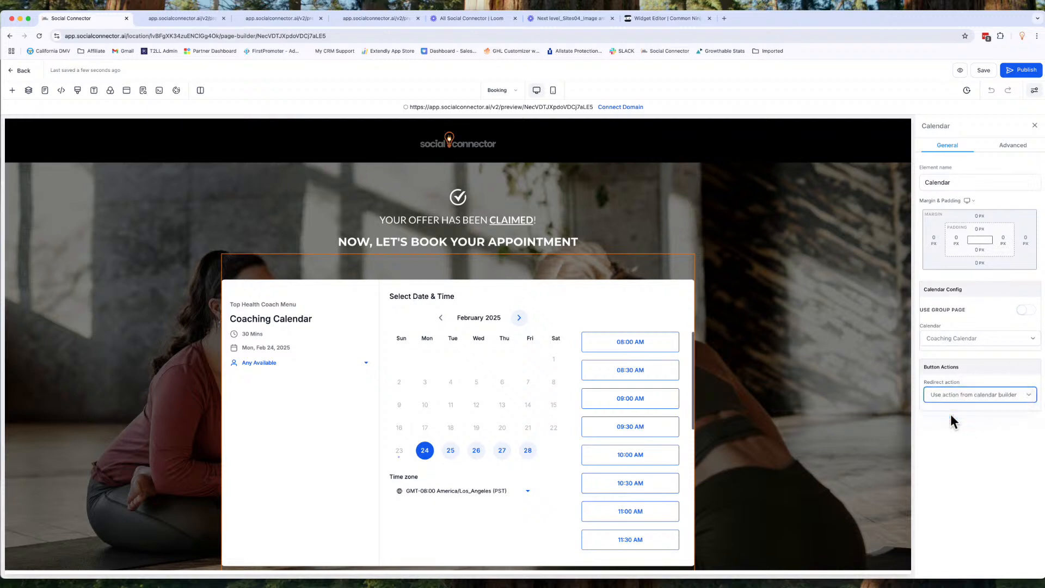
Check the calendar element's advanced settings and save the Booking page
click(499, 93)
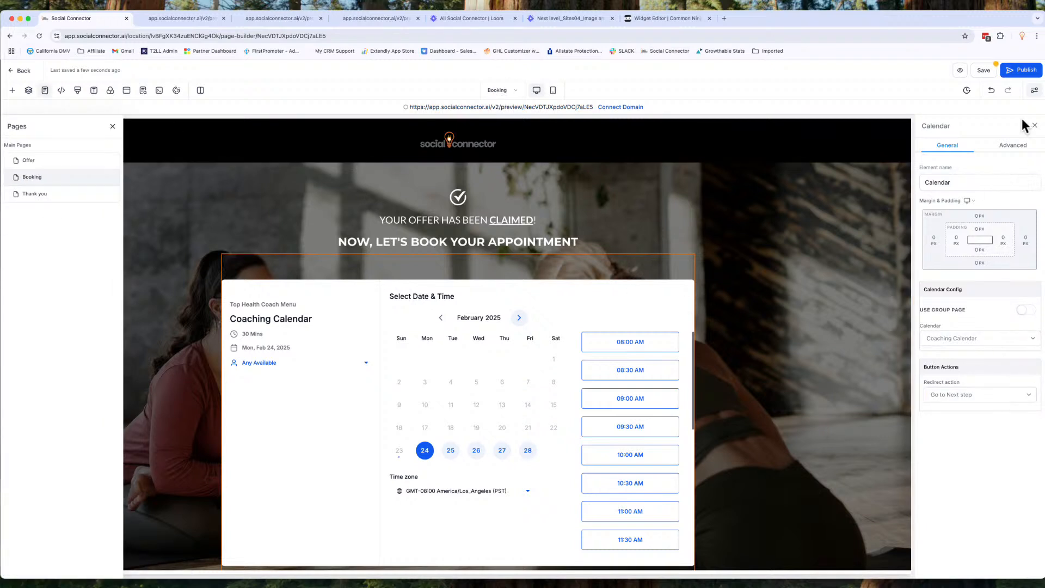
click(1015, 145)
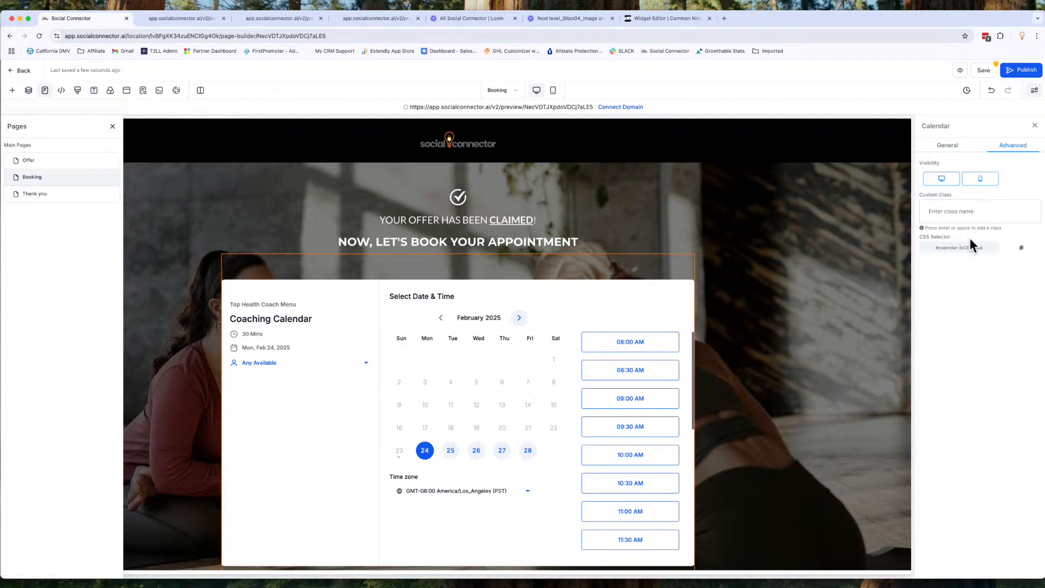
click(949, 146)
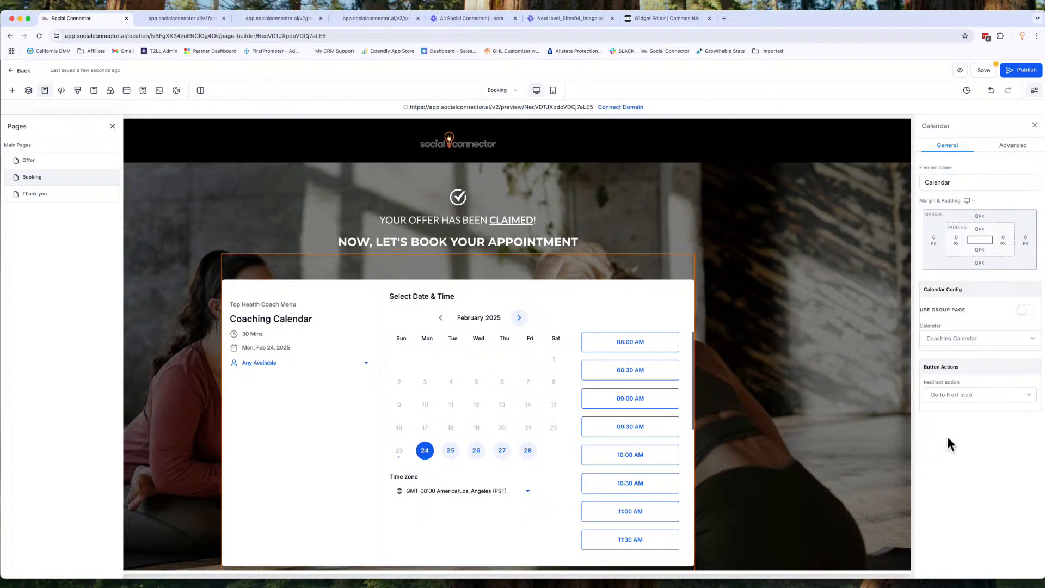
scroll(568, 478, down, 2)
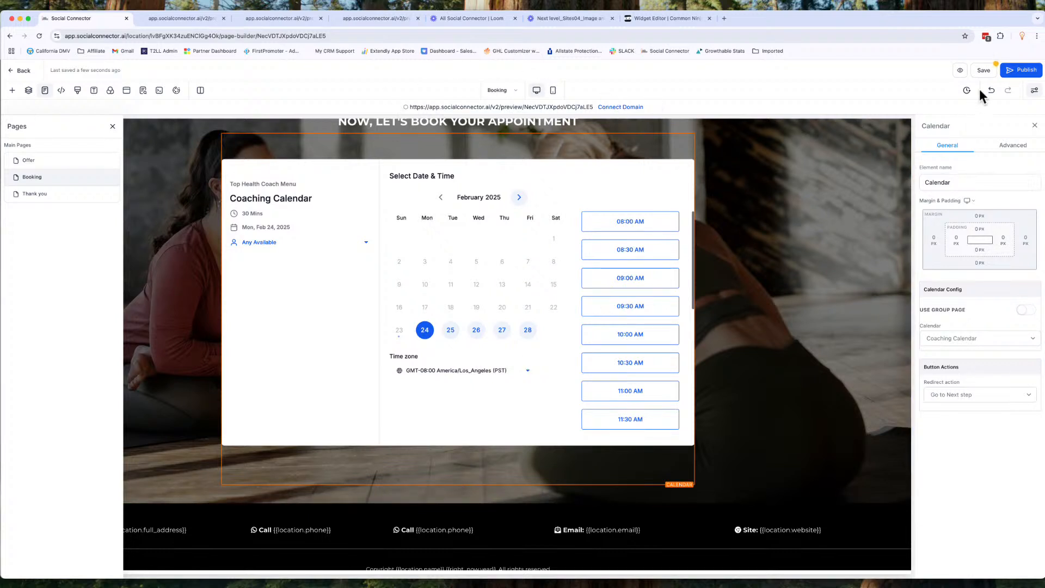
click(984, 70)
On the Thank you page, replace the image of the meditating woman with IMG_0590.jpg from media storage
click(53, 196)
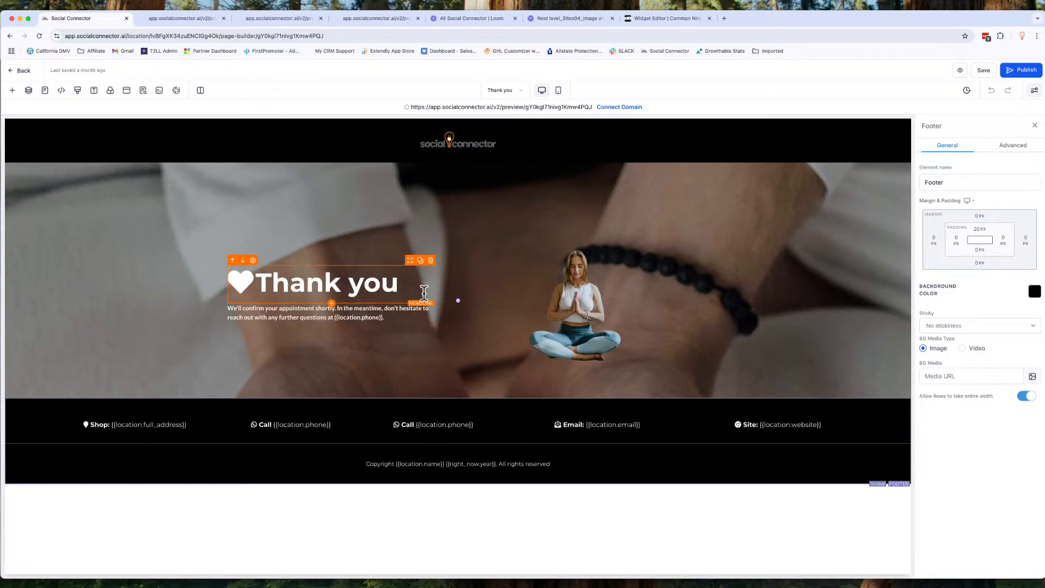
click(561, 312)
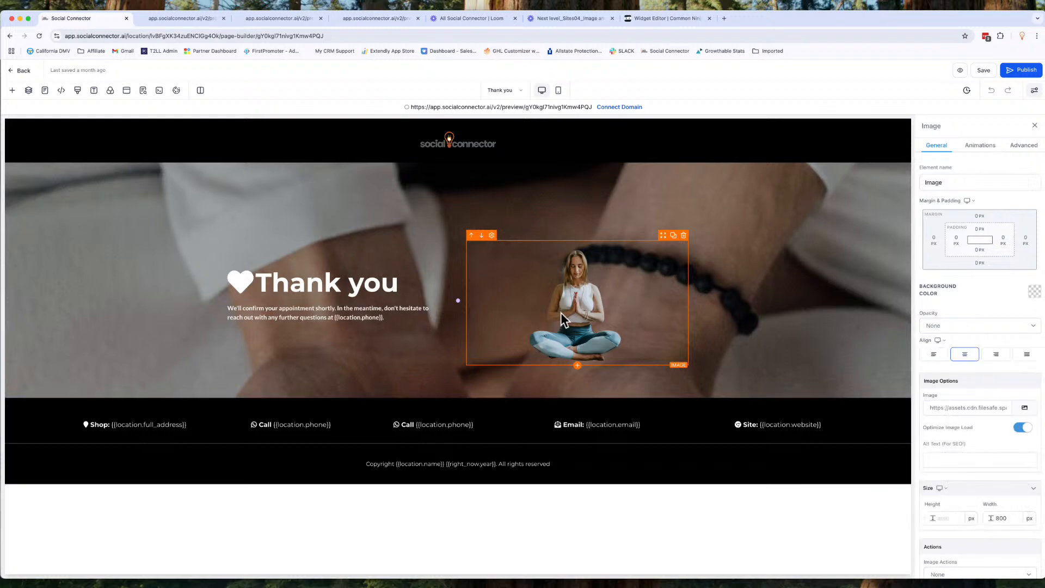
click(1024, 408)
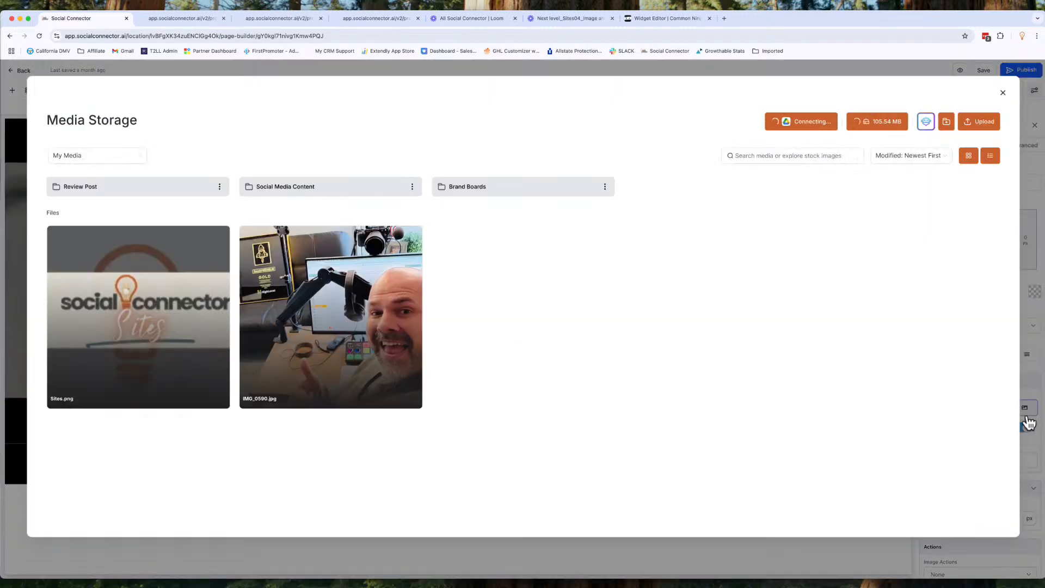
click(321, 297)
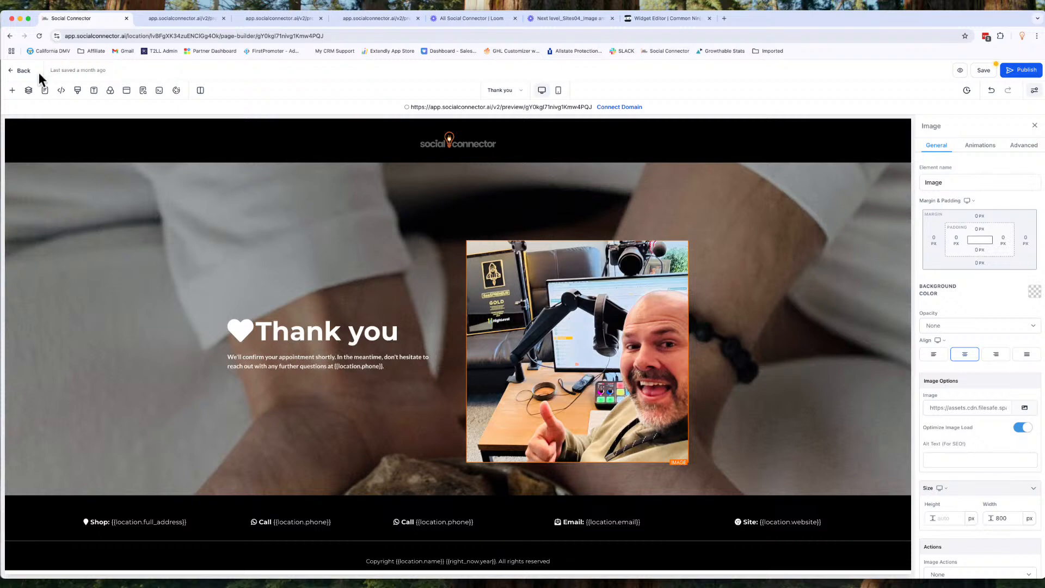
Add a Map element below the Thank you headline and set its location to the White House in Washington, DC
click(12, 90)
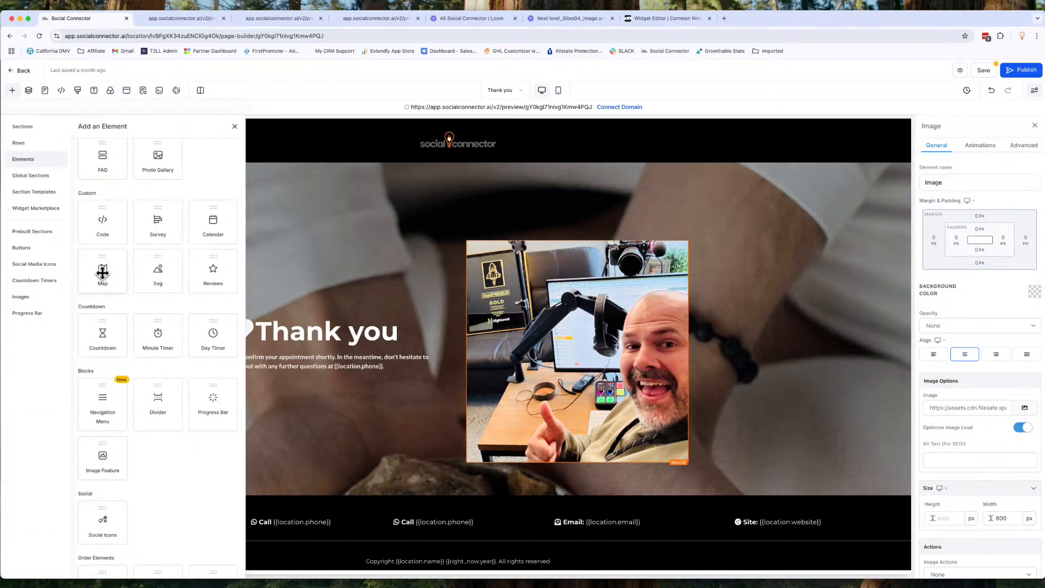
drag(101, 272, 325, 369)
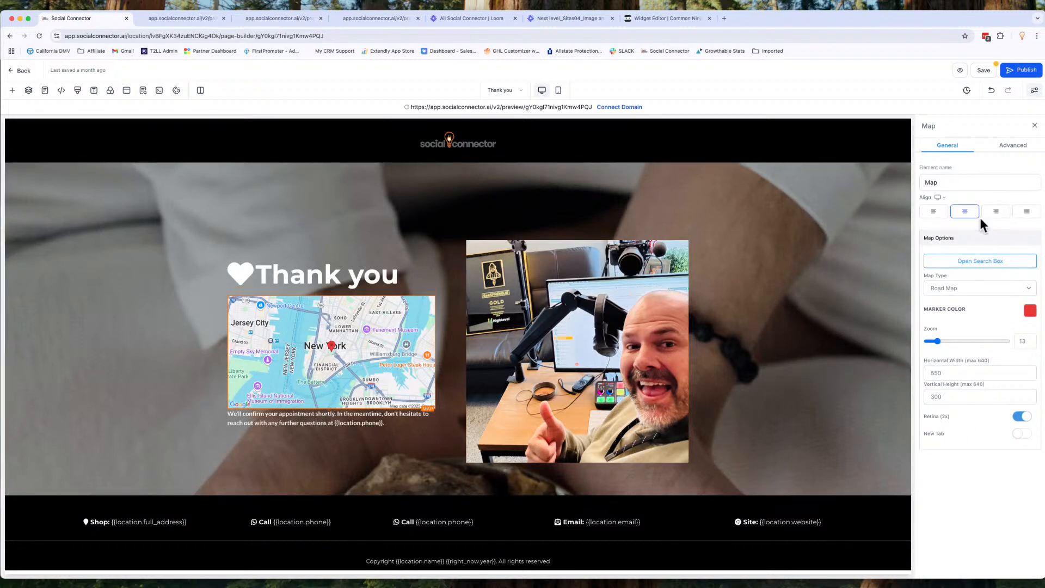
click(993, 263)
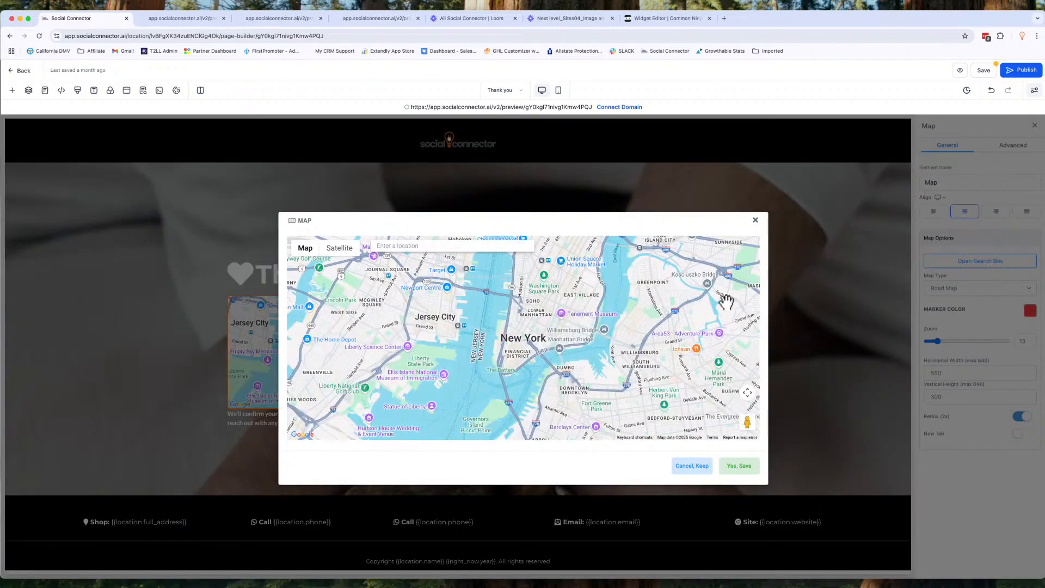
click(387, 243)
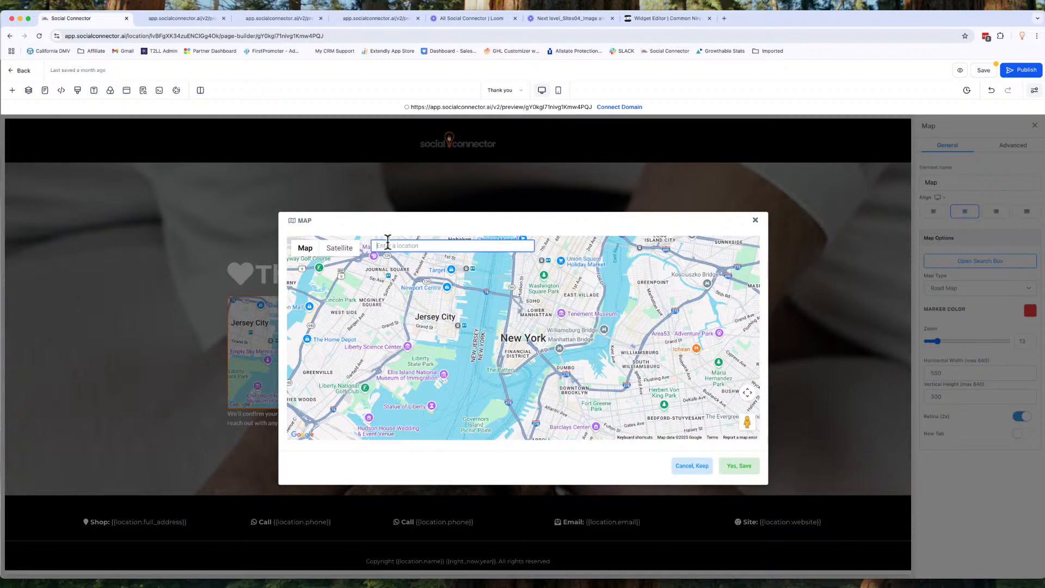
text(1600)
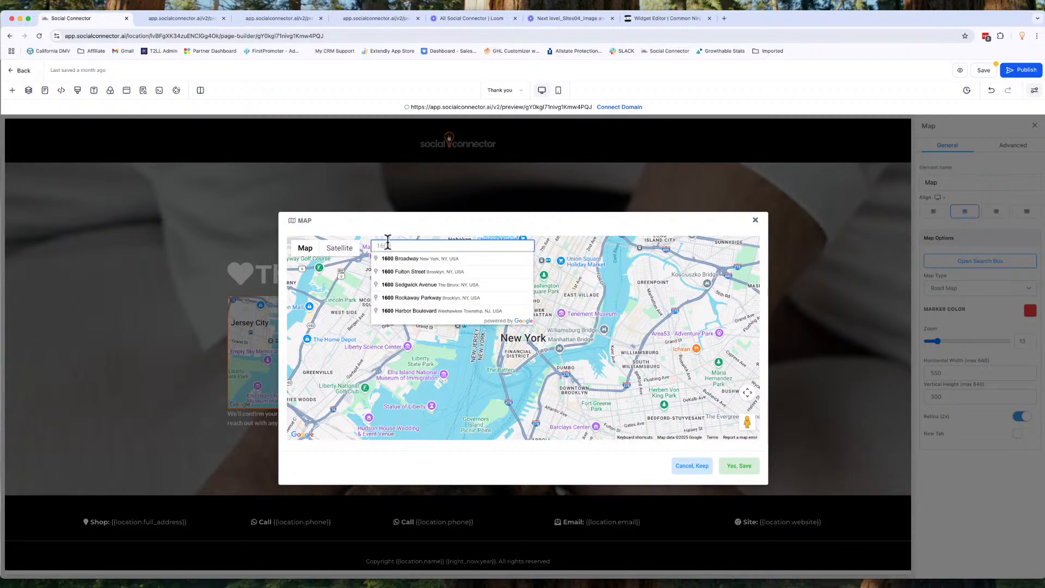
text( Pens)
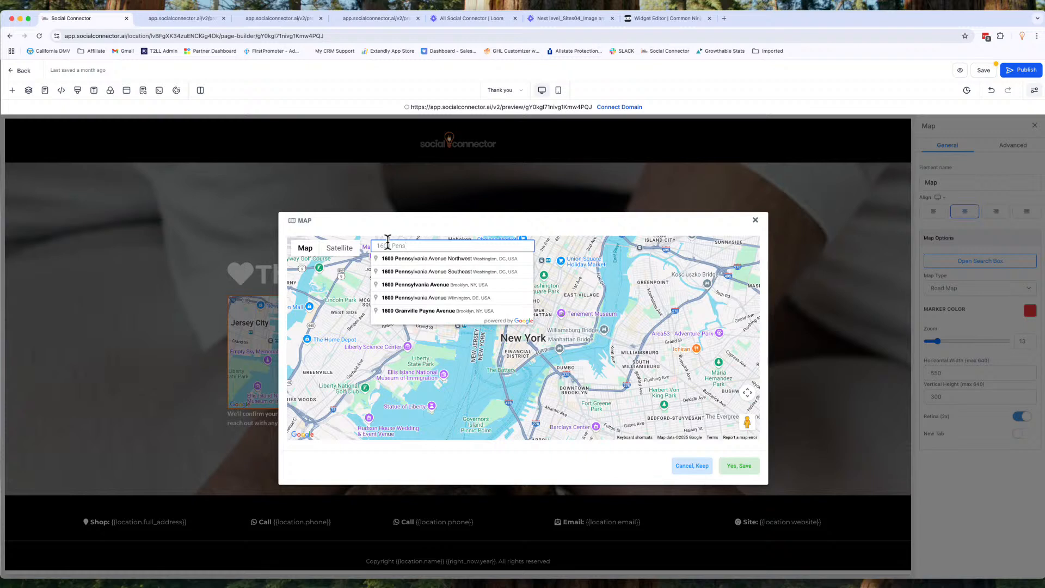
click(394, 258)
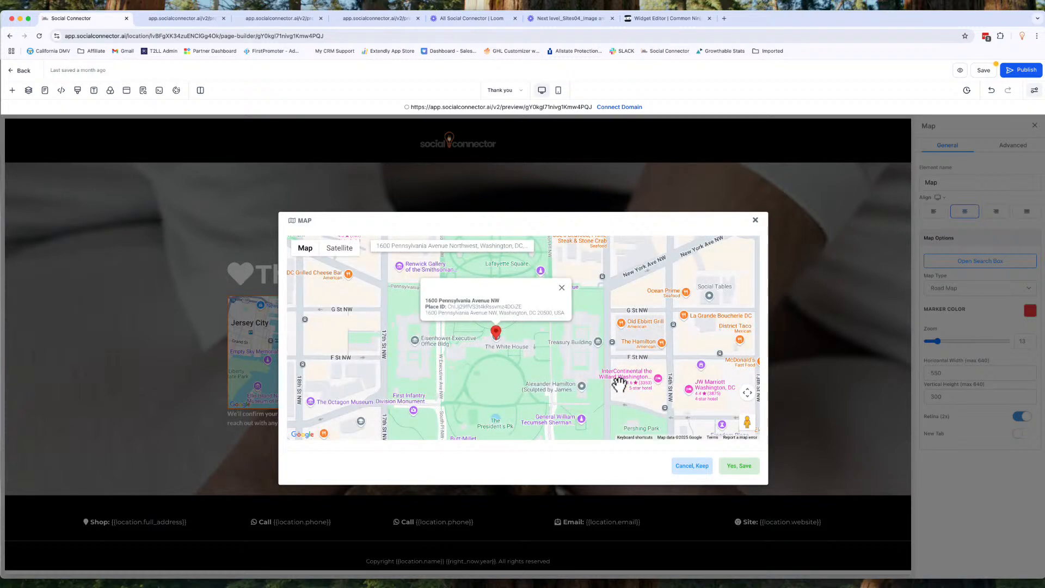
click(747, 465)
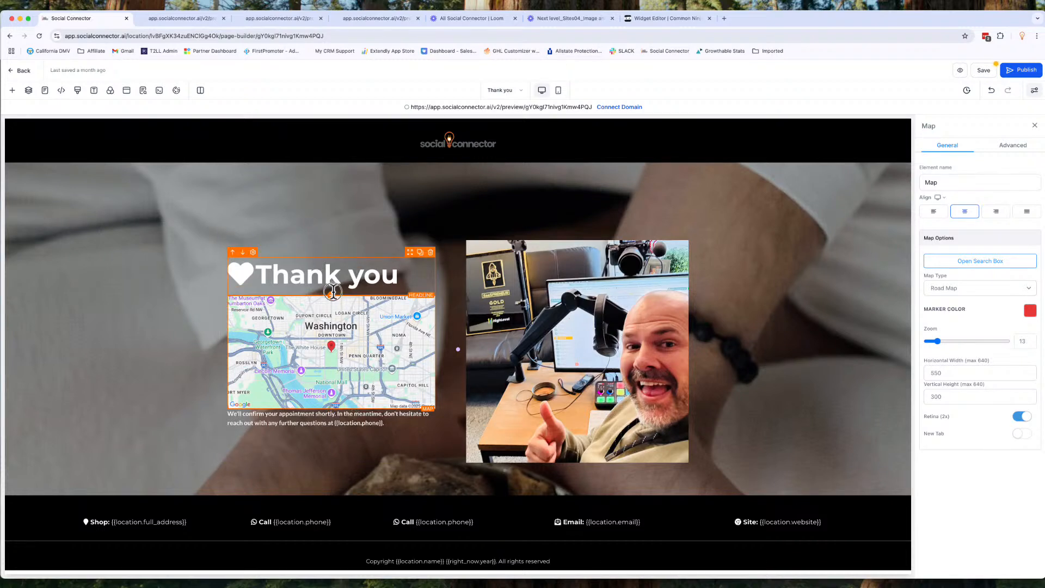
Add a Bullet list element between the Thank you headline and the map
click(333, 292)
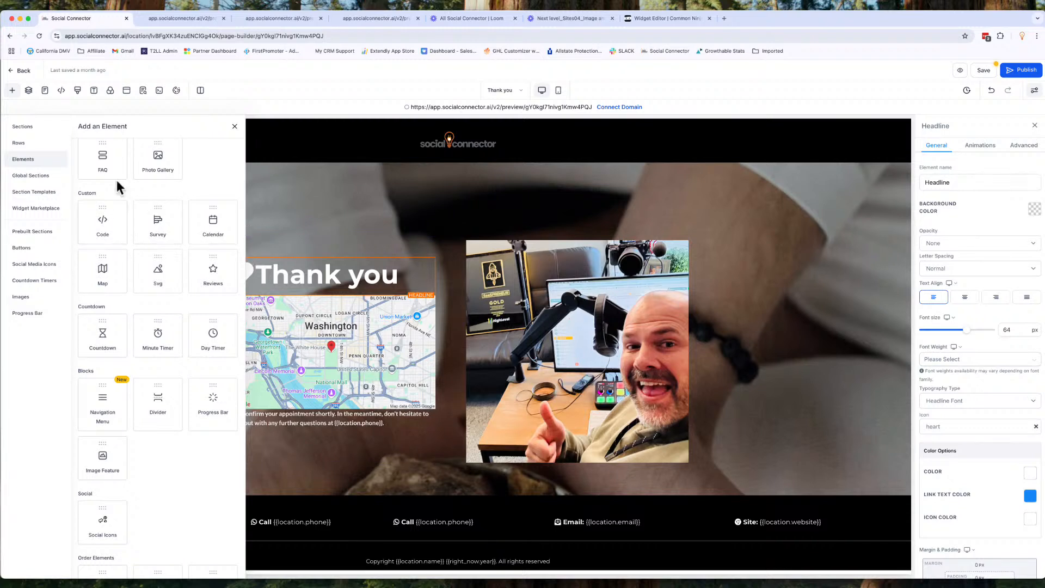
scroll(117, 180, up, 10)
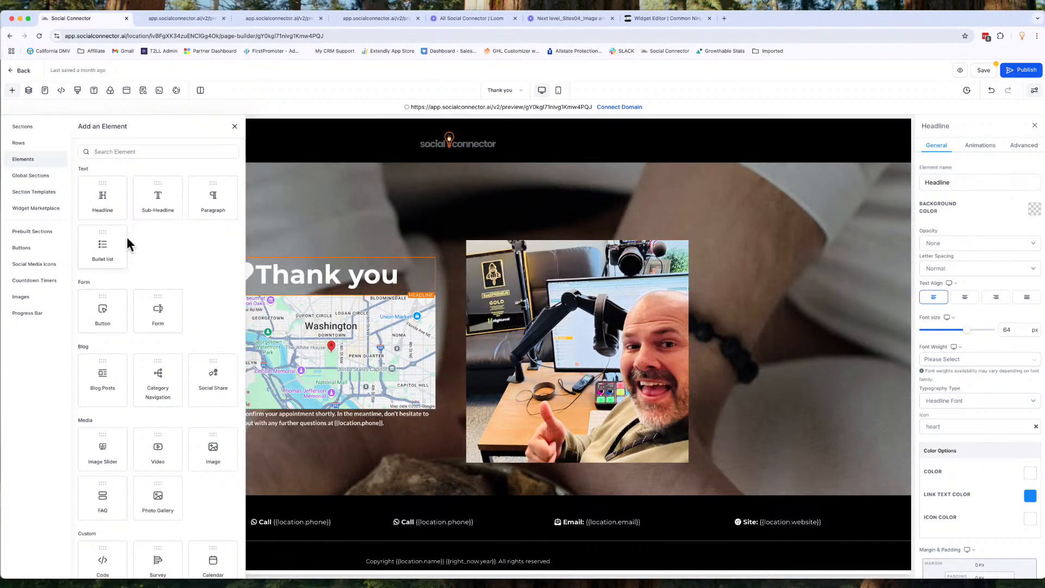
drag(103, 248, 155, 251)
drag(155, 251, 279, 278)
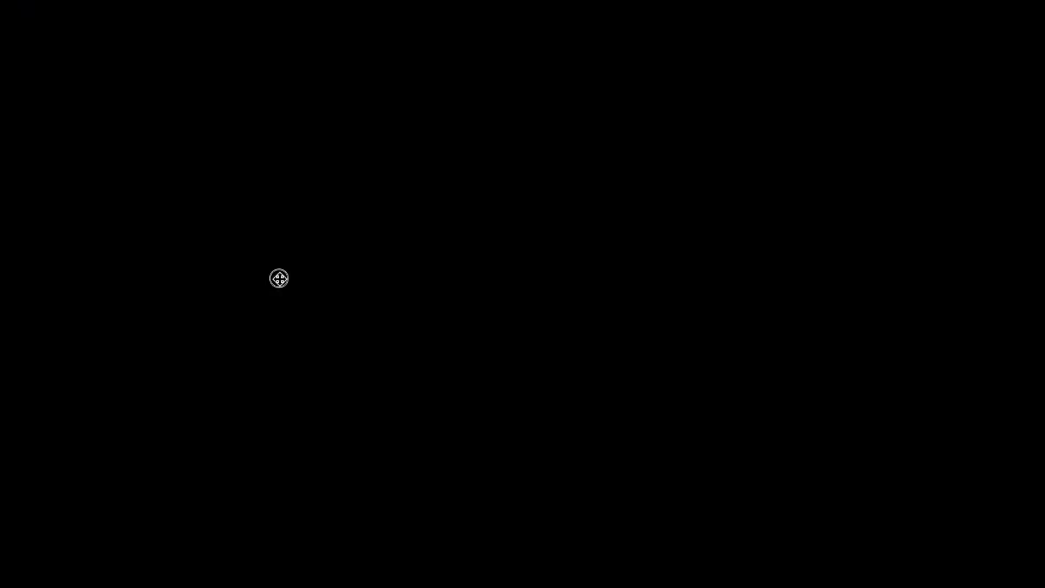
drag(278, 278, 276, 296)
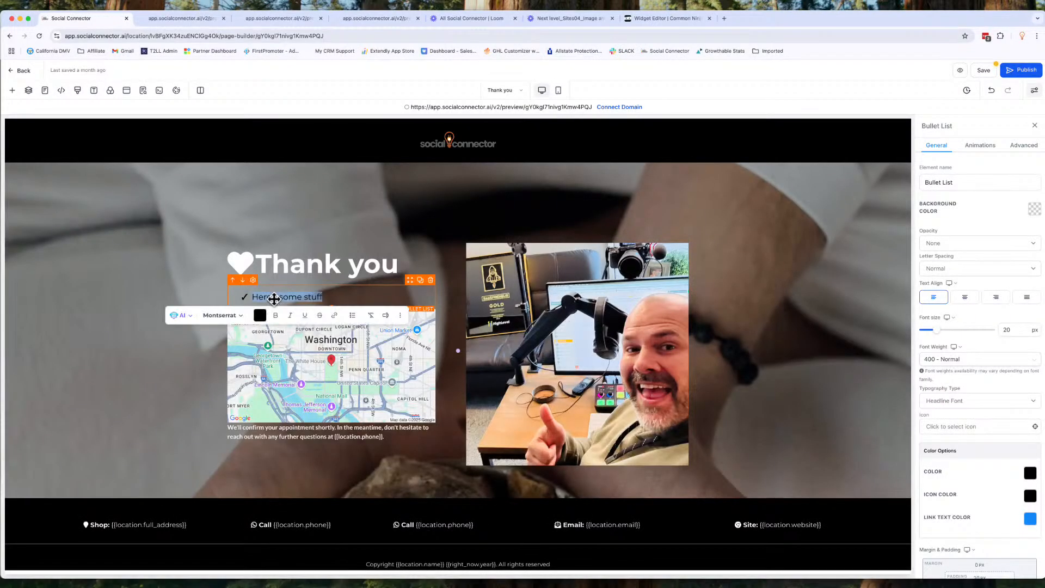
Set the bullet list's text color and icon color to White
click(1031, 475)
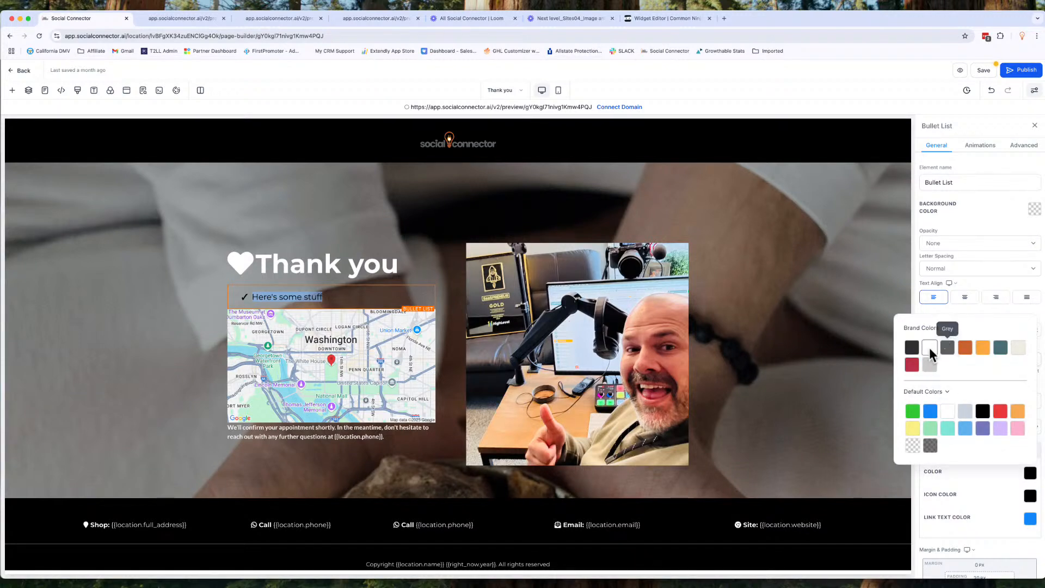
click(929, 348)
click(990, 477)
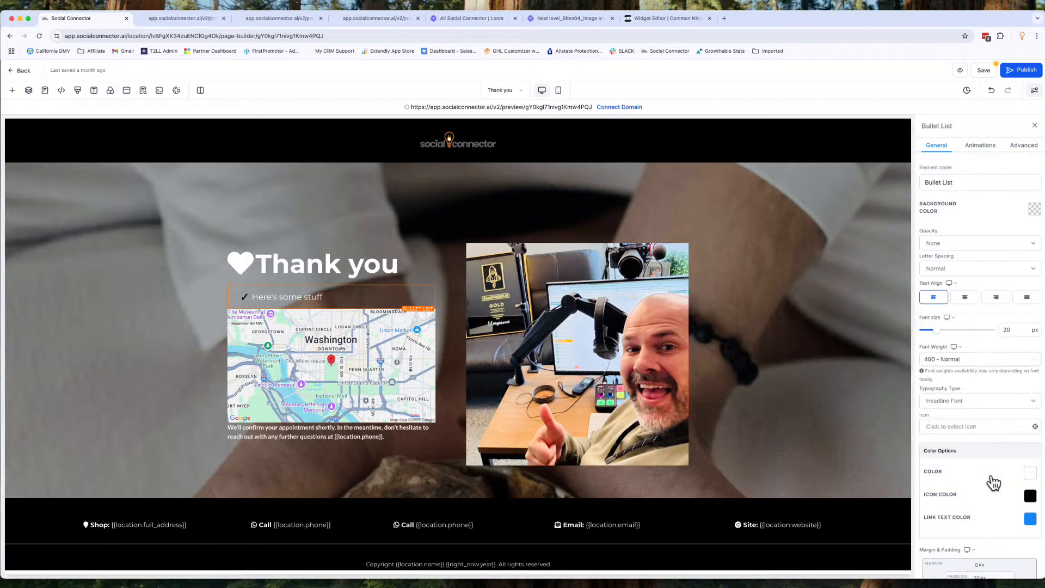
click(1032, 505)
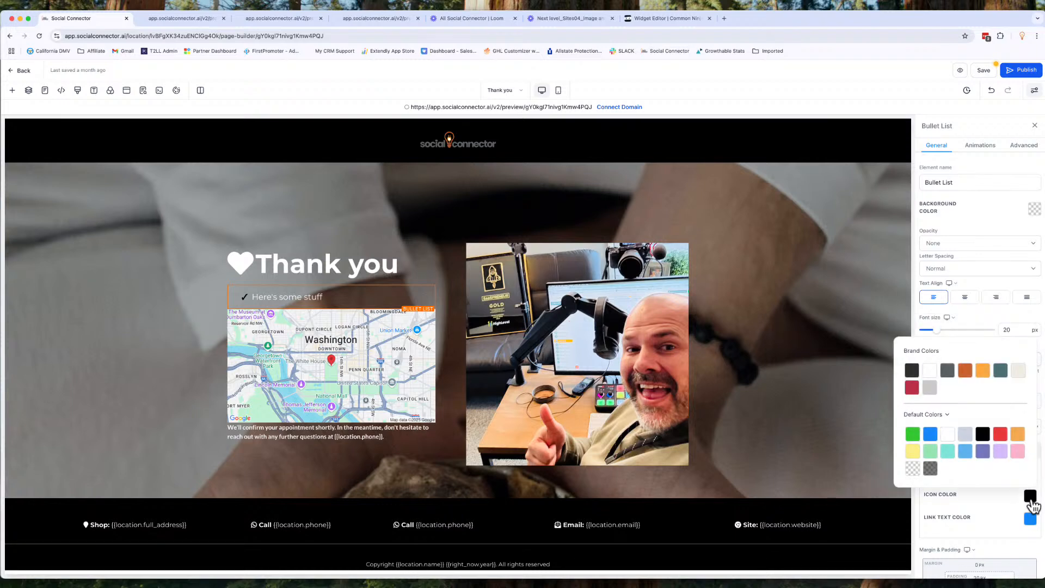
click(931, 376)
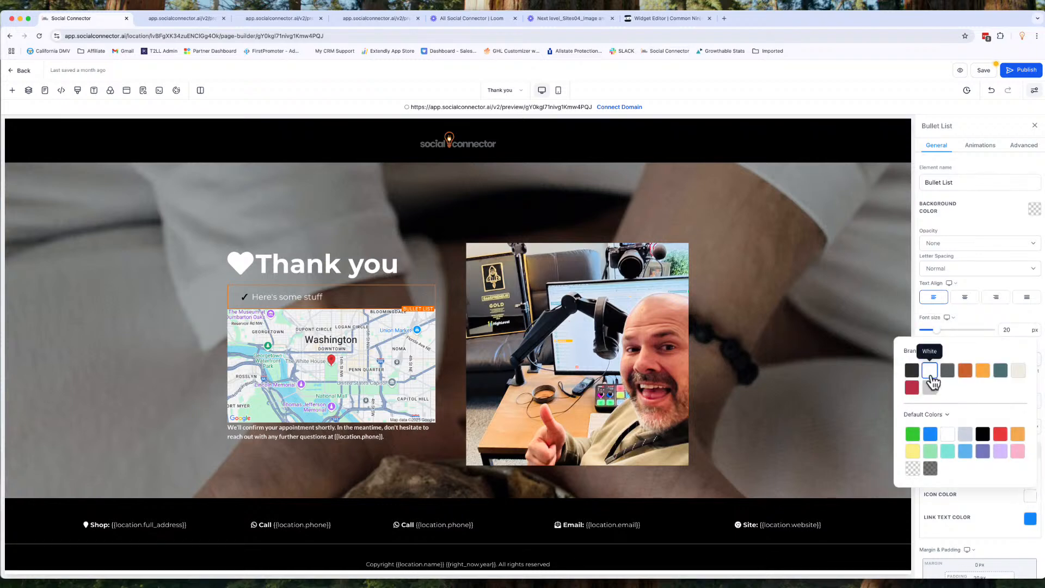
click(986, 326)
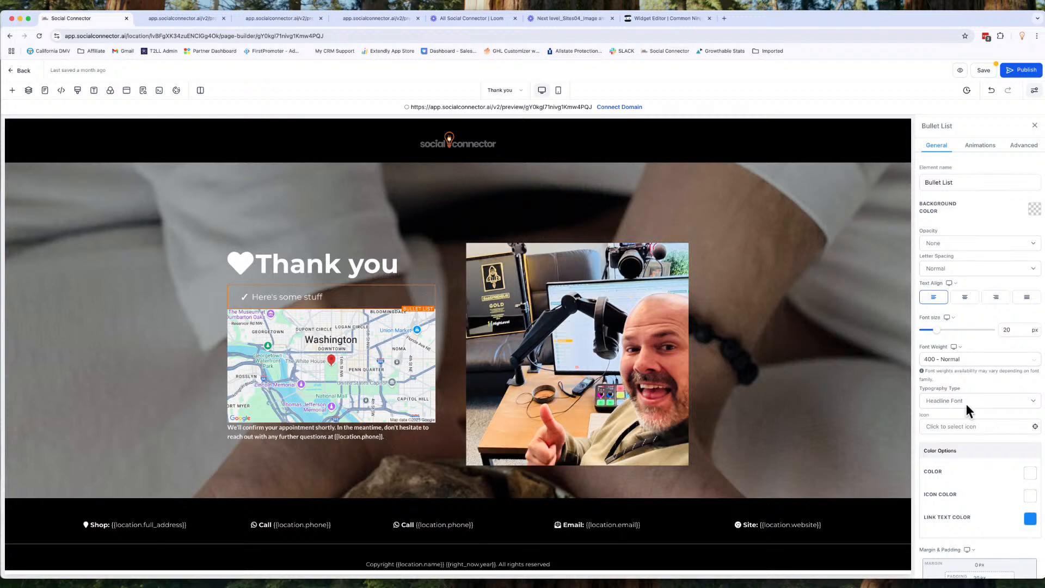
Change the bullet list's icon to map-marked-alt and its font weight to 700 - Bold
click(939, 426)
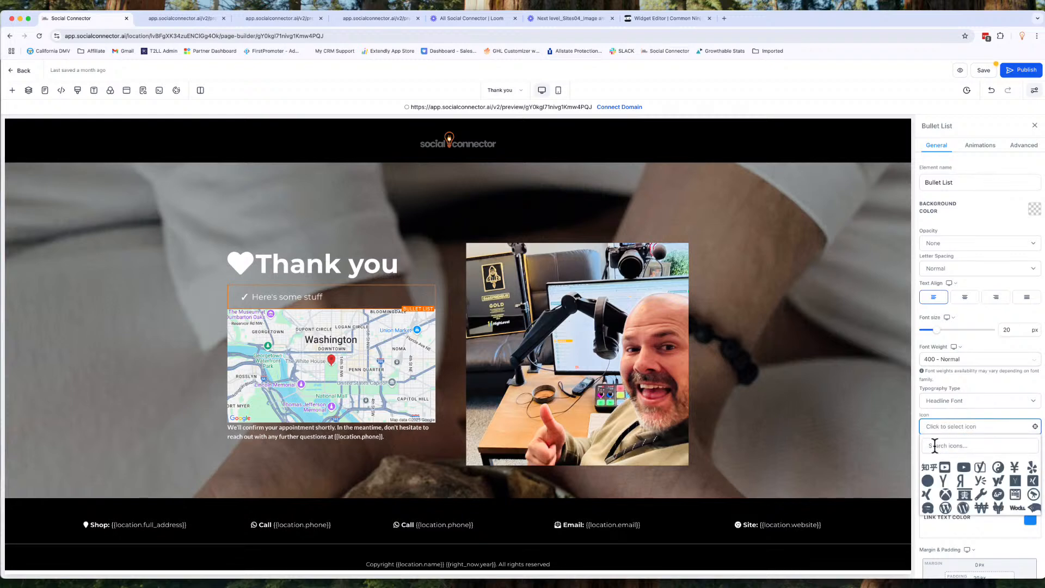
click(934, 446)
text(map)
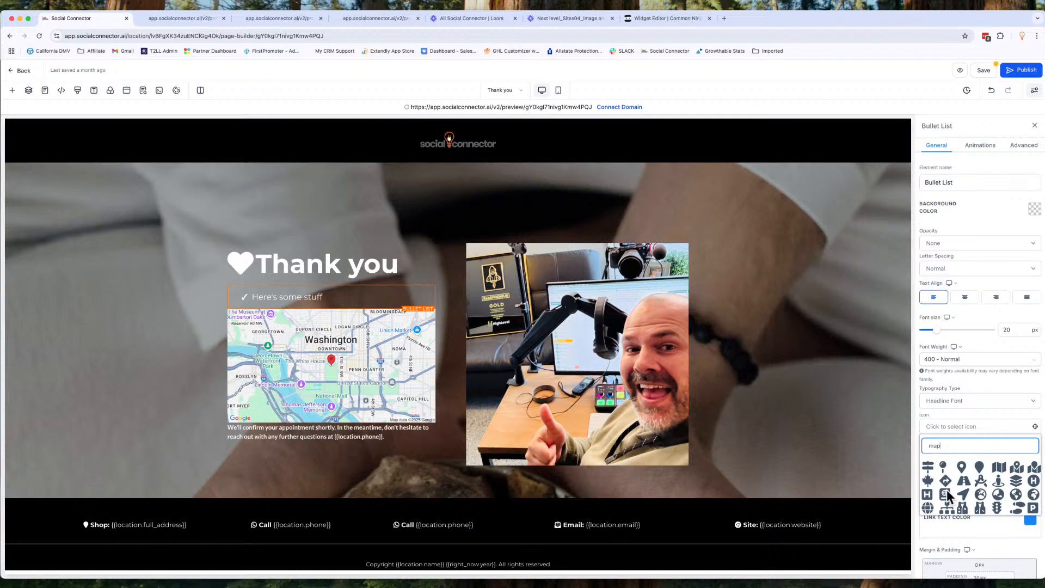
click(1016, 470)
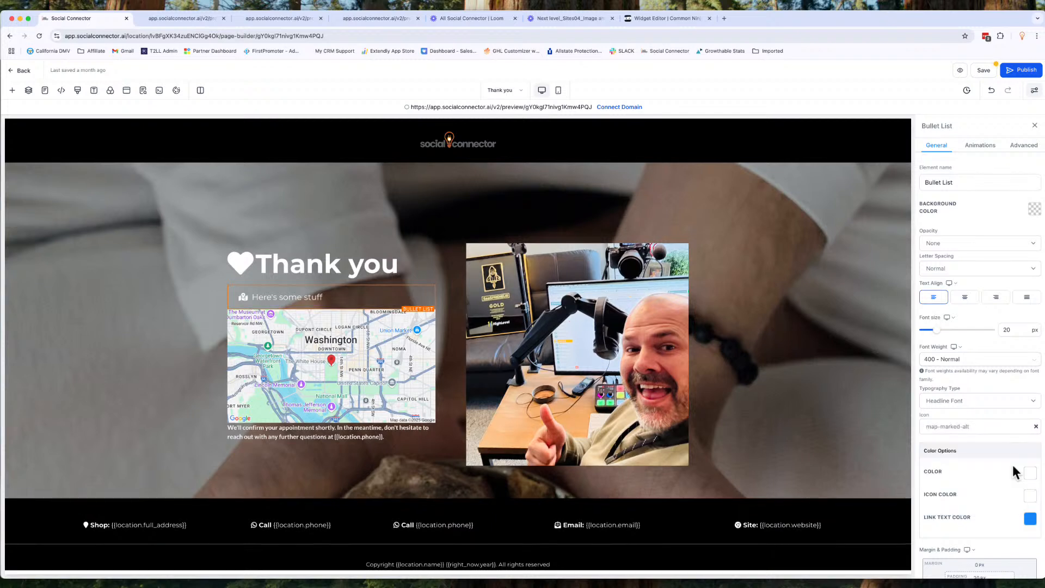
click(956, 359)
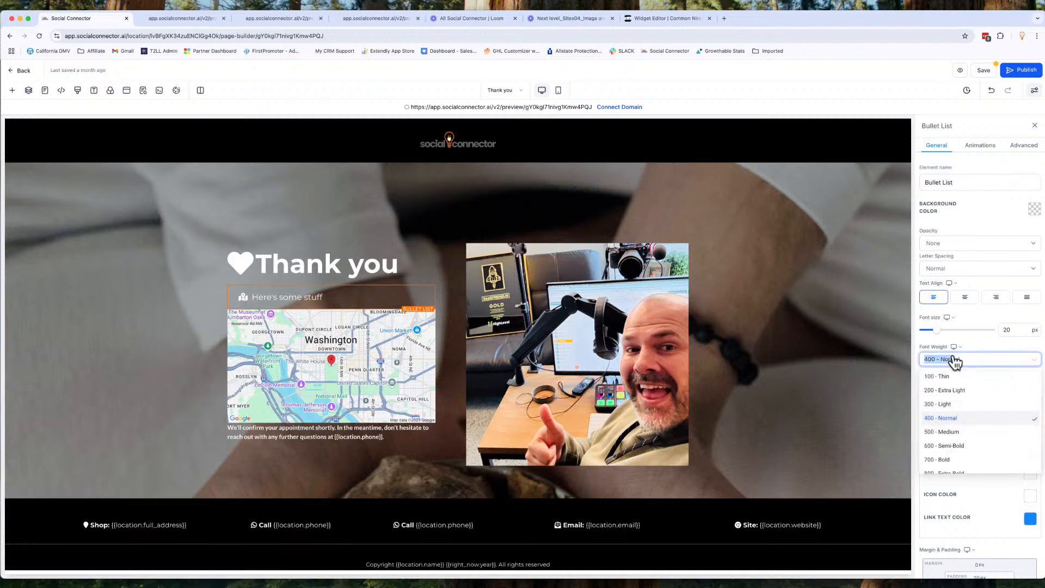
click(945, 460)
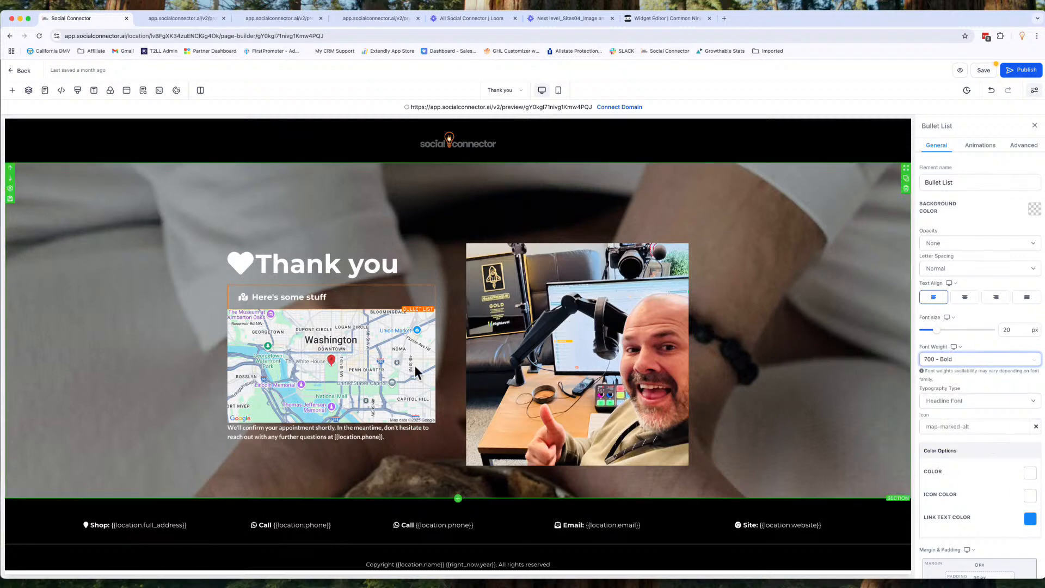
Replace the bullet's placeholder text with "Address:" followed by the White House's street address
click(266, 299)
double_click(265, 297)
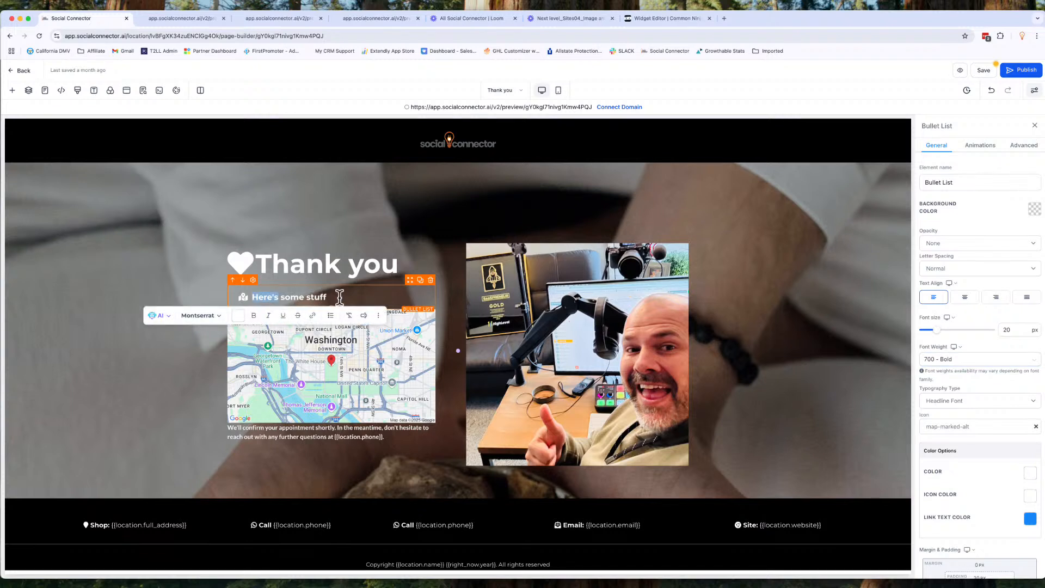
drag(339, 297, 249, 297)
text(Add)
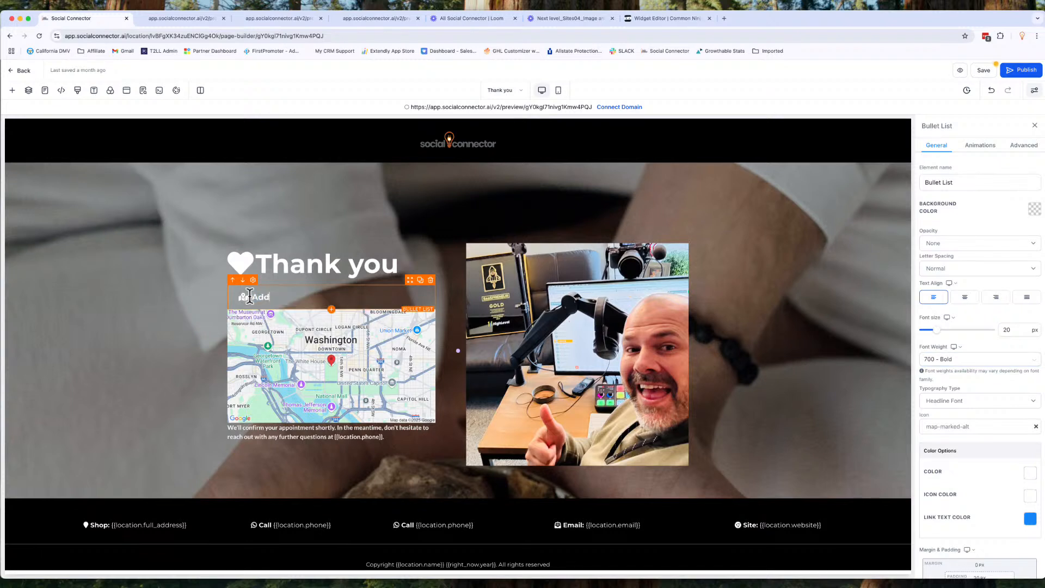
text(ress: 1600)
text(Pennsalvania)
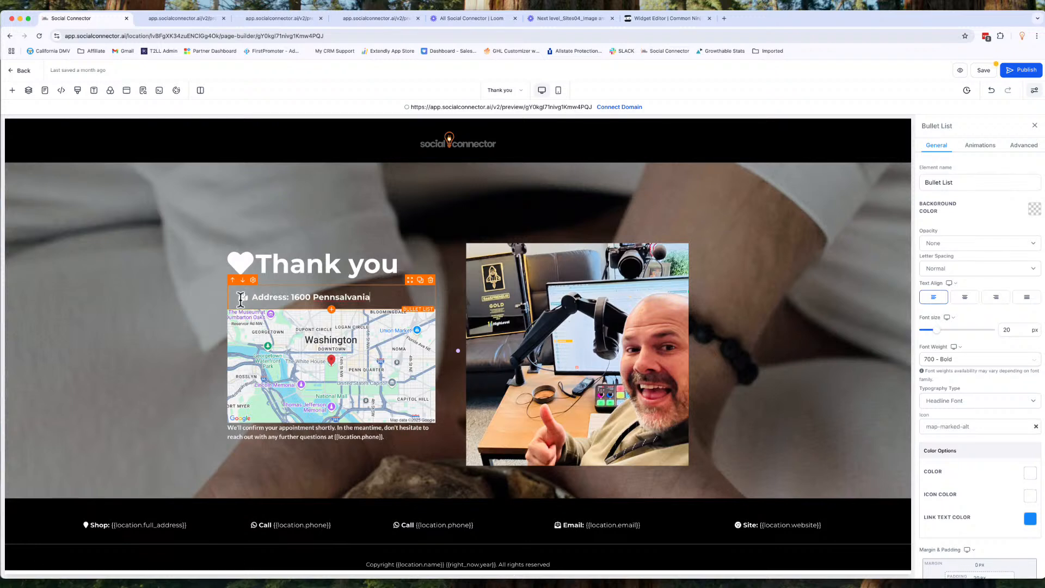
text( Ave)
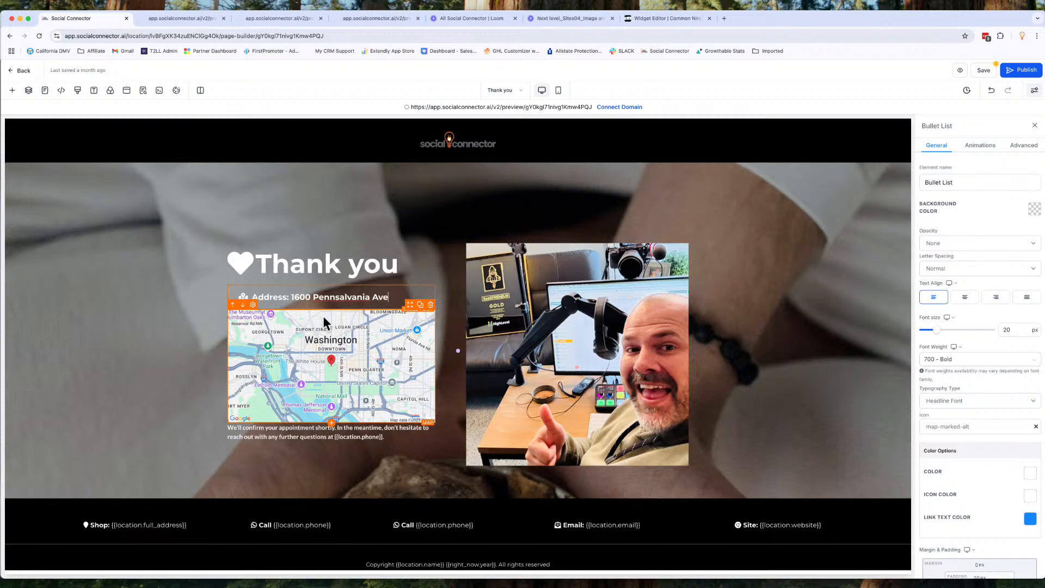
Correct the misspelled street name in the address bullet to Pennsylvania and save the Thank you page
double_click(343, 304)
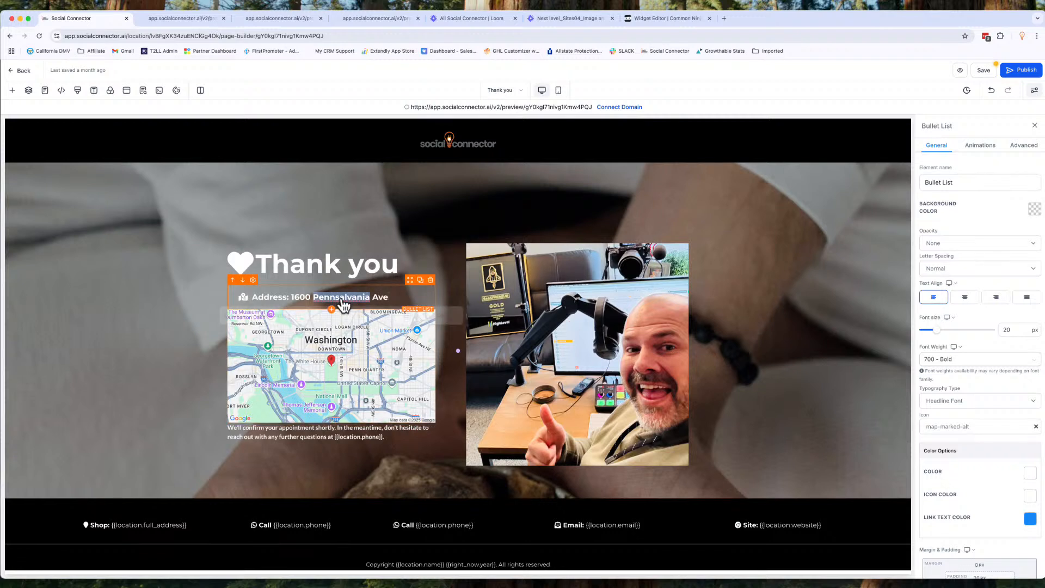
right_click(341, 299)
click(362, 302)
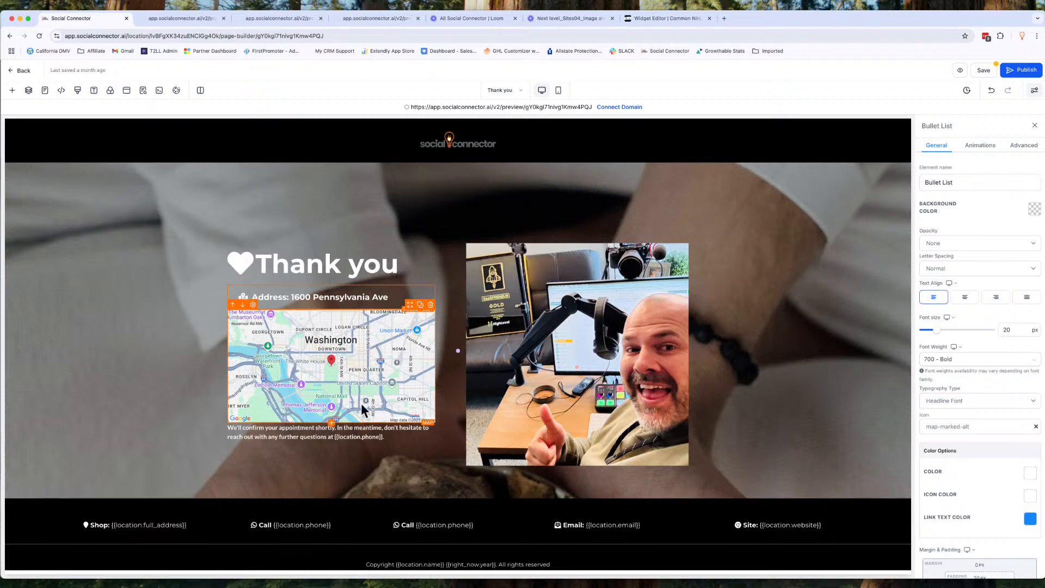
click(983, 71)
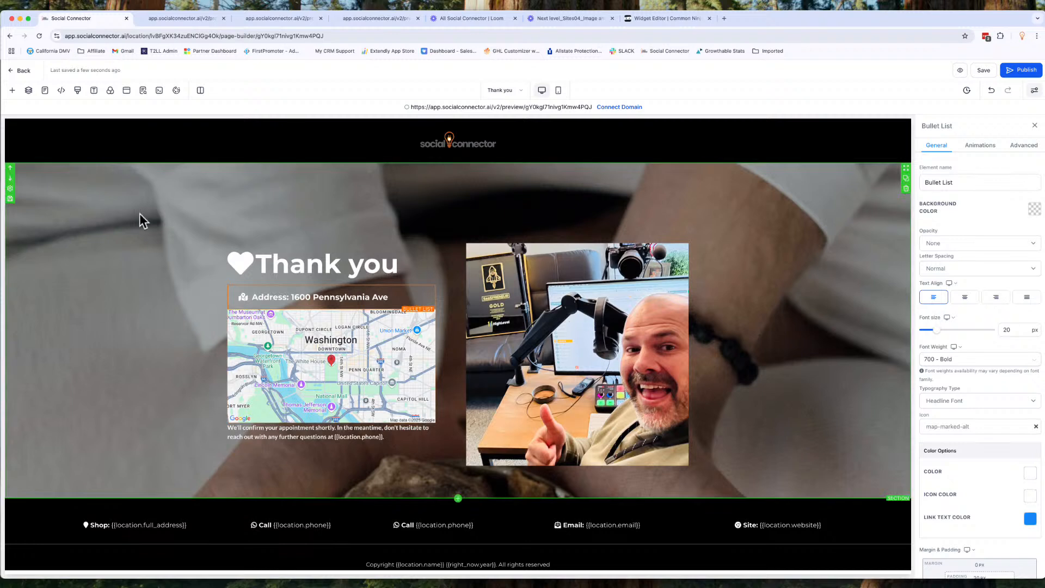
click(12, 91)
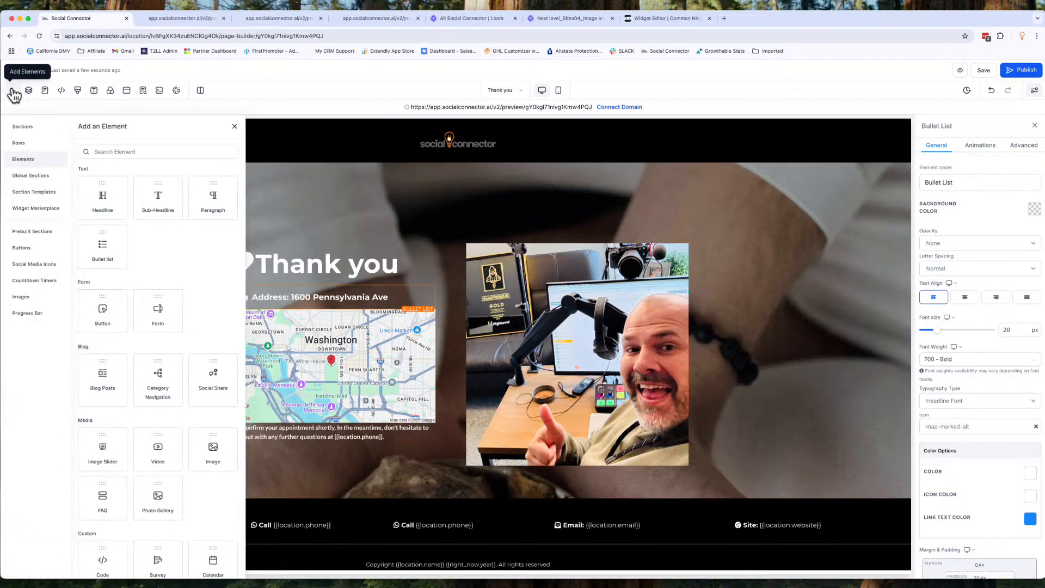
scroll(158, 450, down, 3)
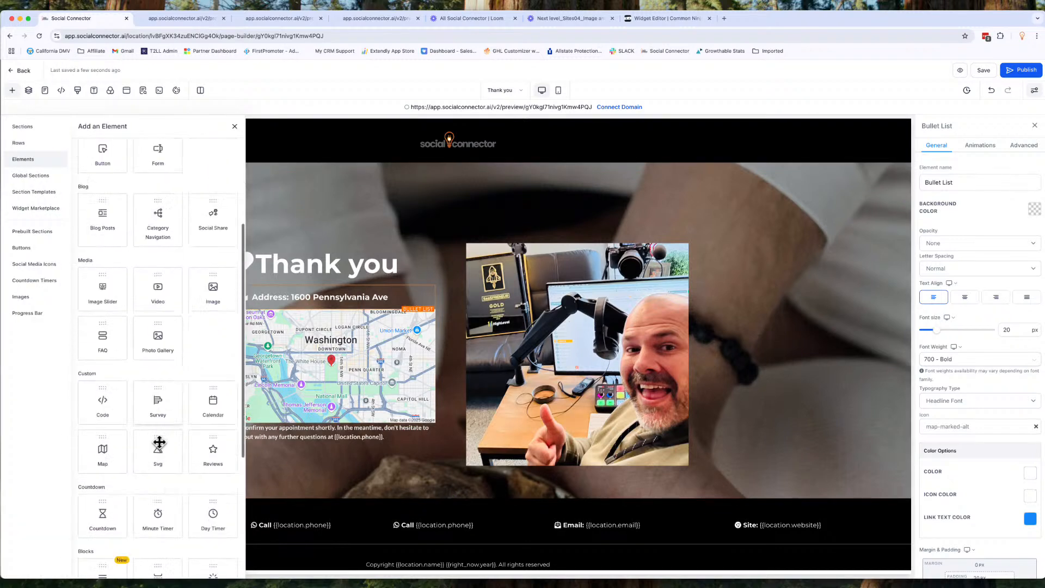
scroll(159, 441, down, 2)
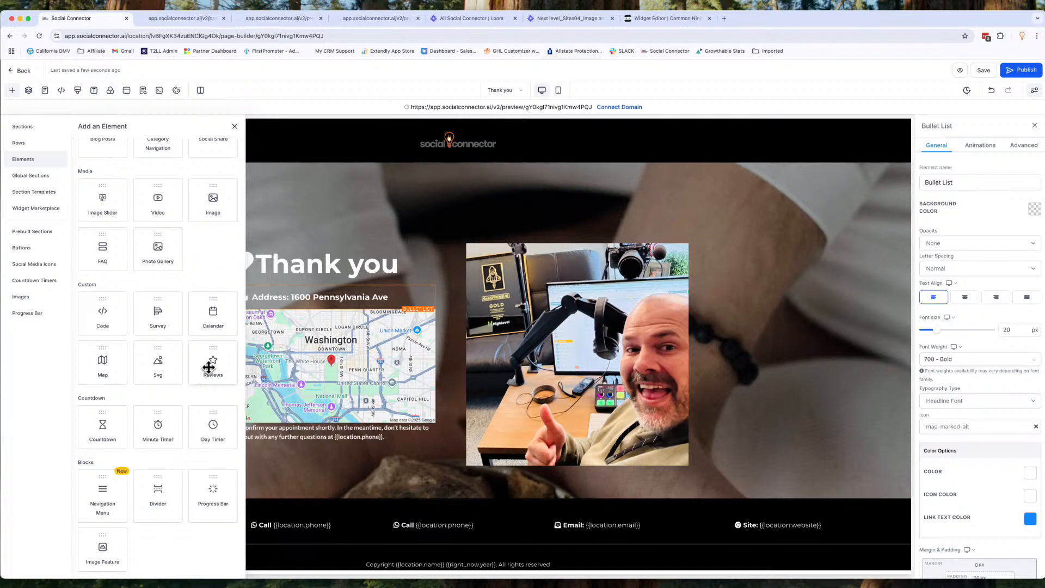
scroll(209, 367, down, 2)
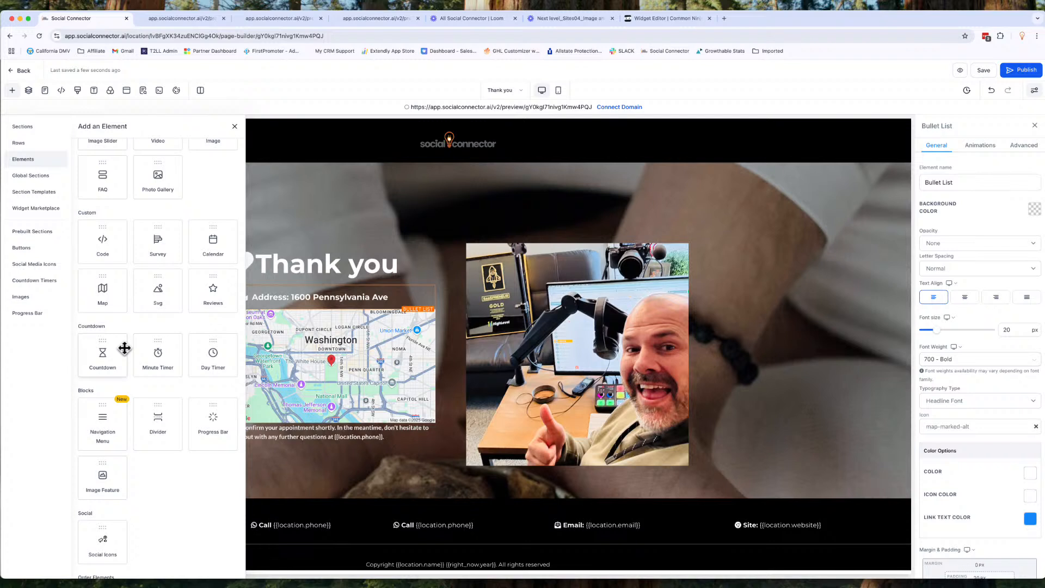
click(629, 185)
Open the Offer page and add a Countdown element directly above the {{LOCATION.NAME}} heading
click(500, 90)
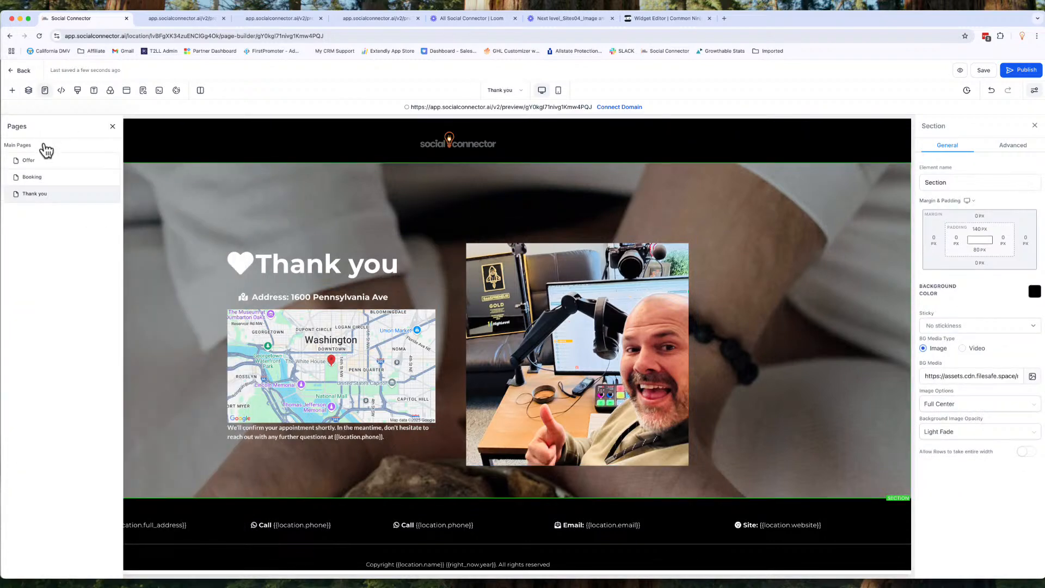
click(37, 160)
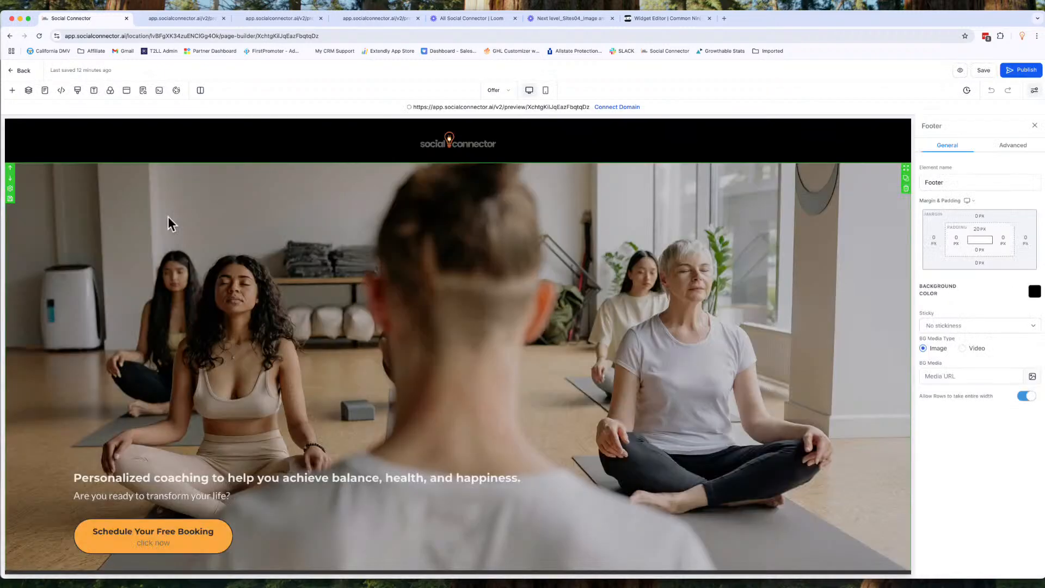
scroll(354, 347, down, 3)
scroll(354, 347, down, 5)
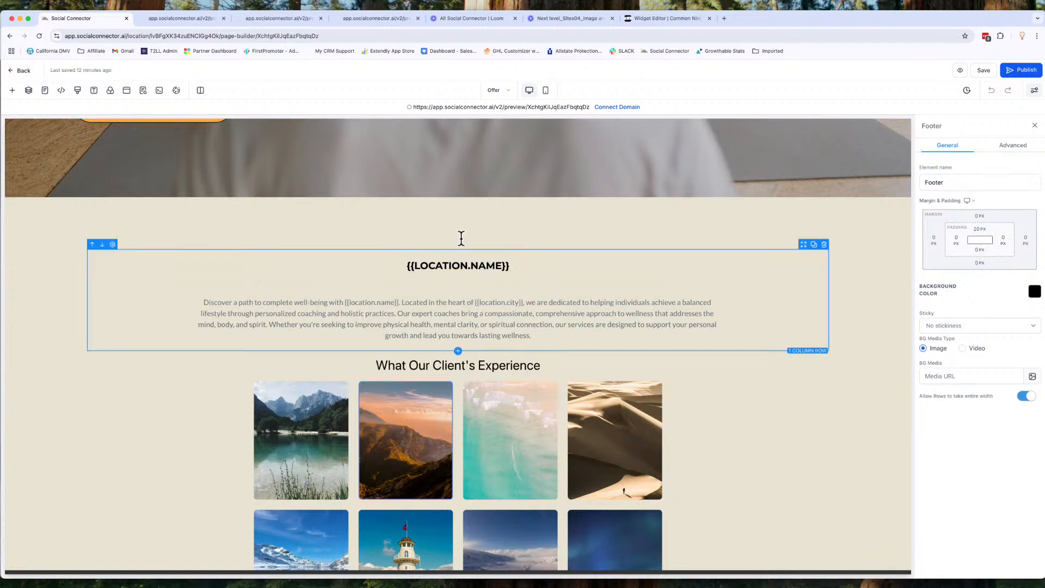
click(13, 91)
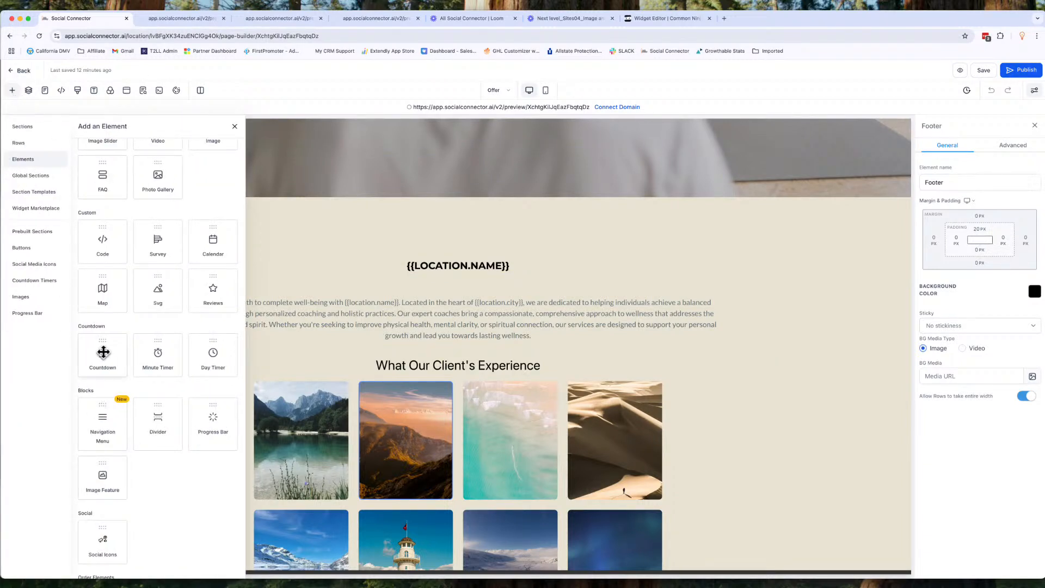
drag(103, 352, 458, 263)
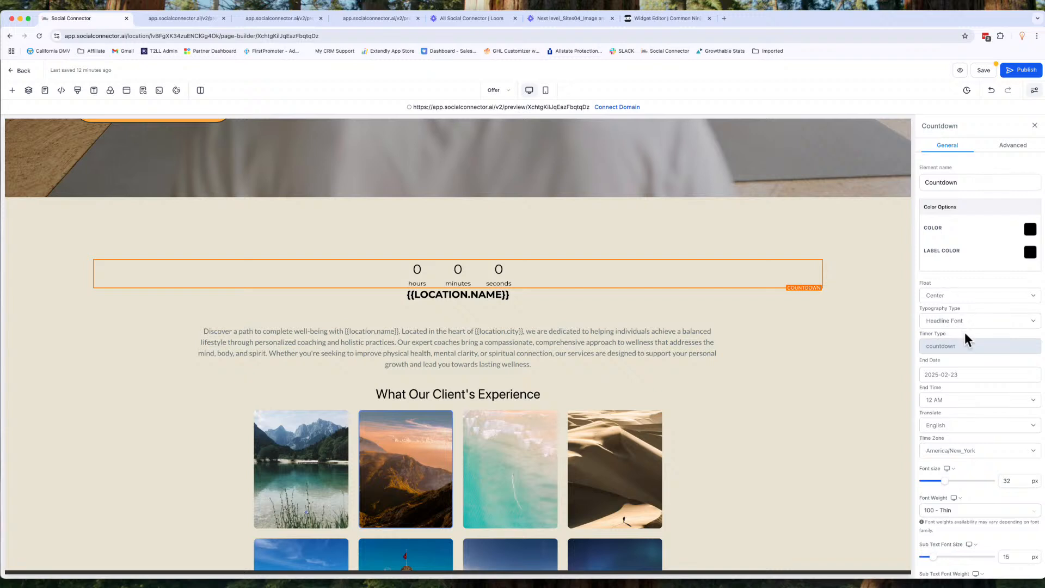
Set the countdown's end date to 2025-03-01
click(958, 376)
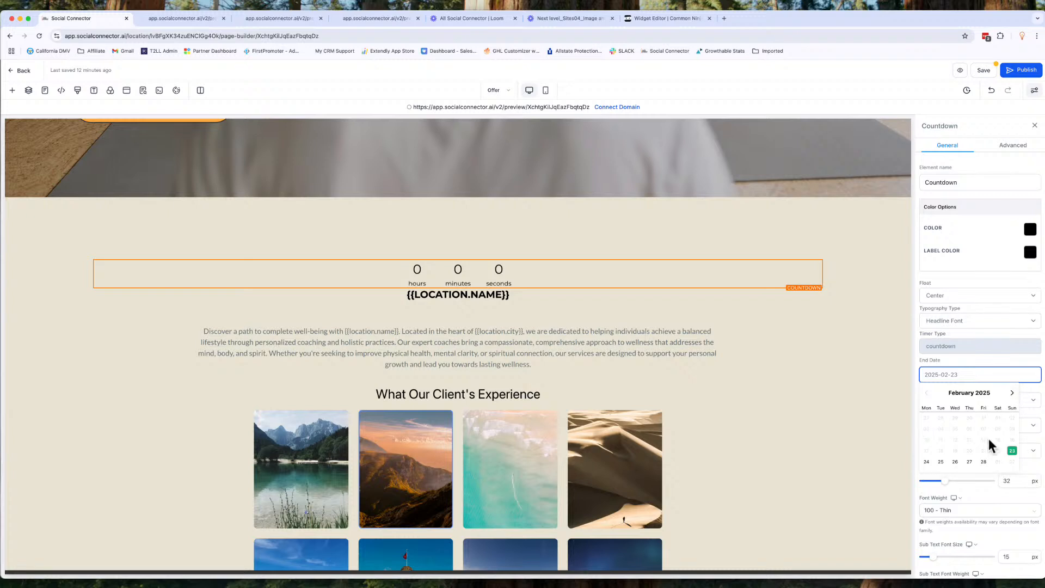
click(1014, 396)
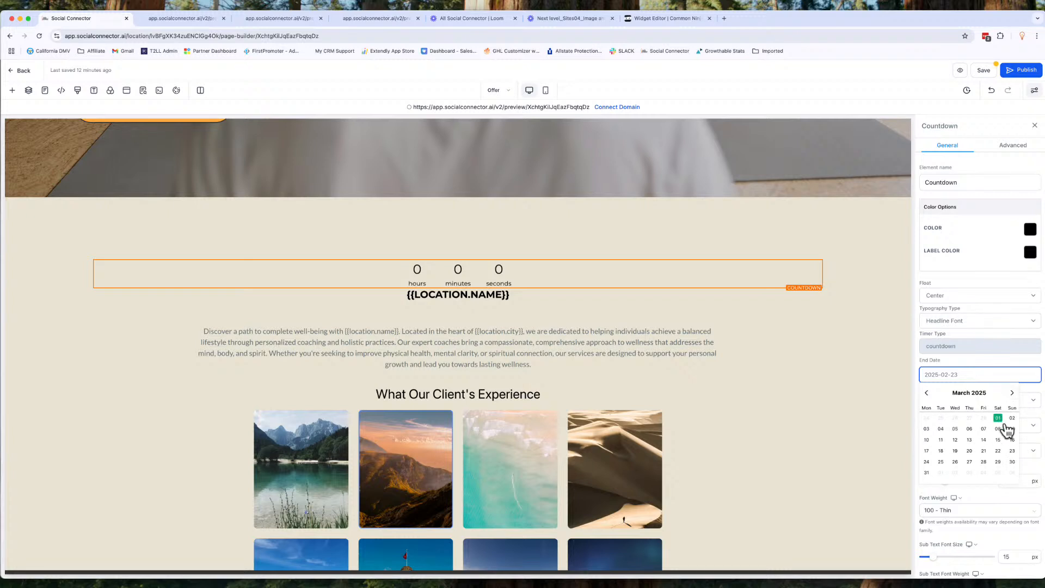
click(999, 419)
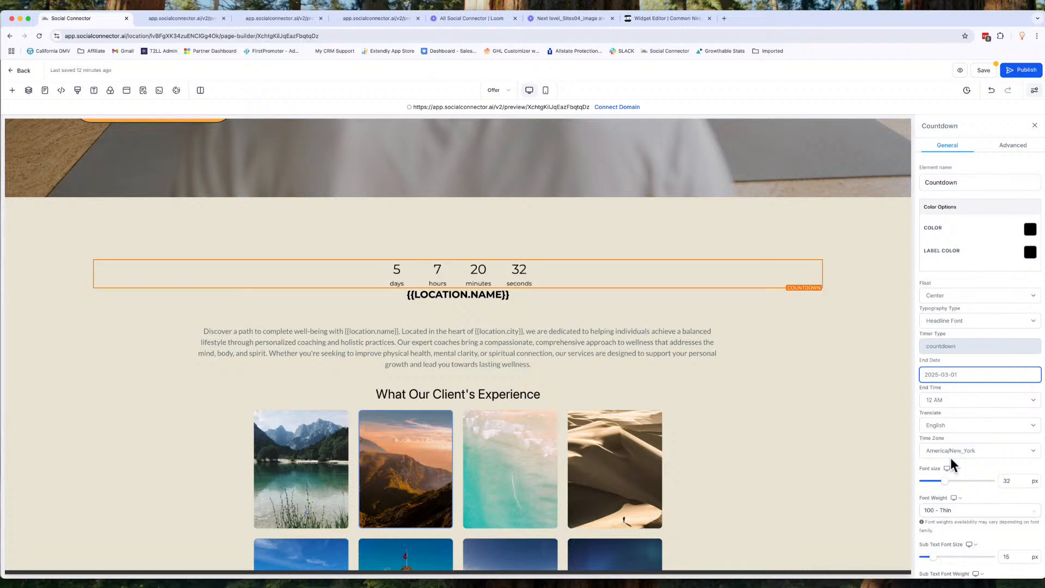
Set the font weight of the countdown's numbers to 600 - Semi-Bold
scroll(950, 457, down, 5)
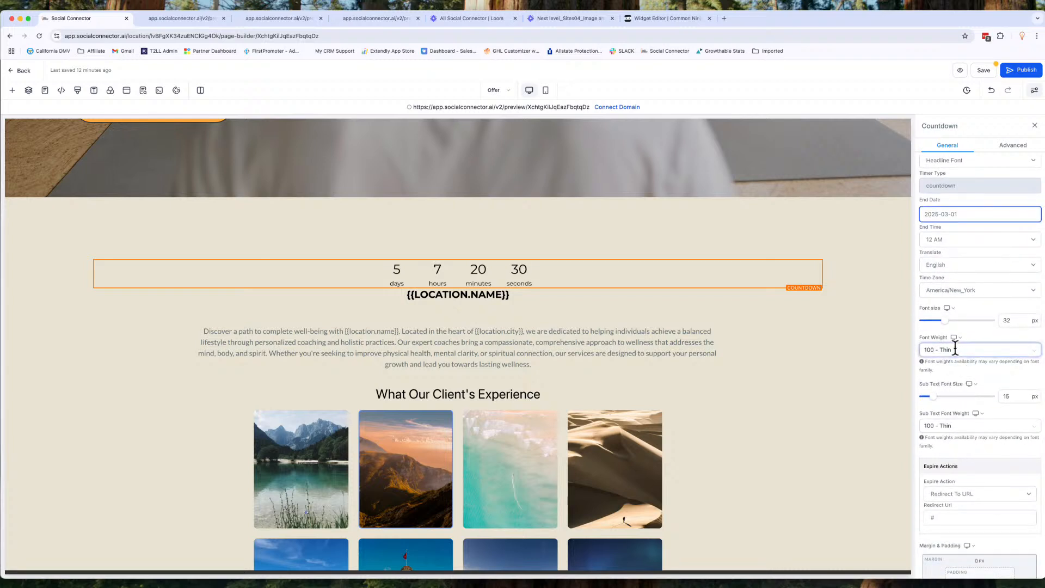
click(955, 350)
click(952, 442)
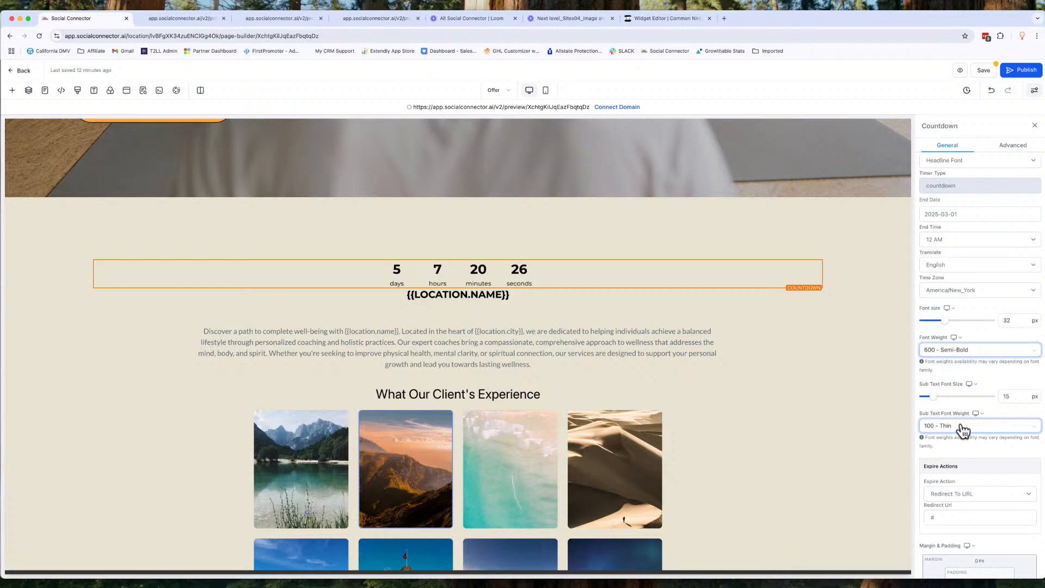
Set the countdown's sub text font weight to 400 - Normal and its expire action to Show & Hide Element
click(962, 430)
click(948, 490)
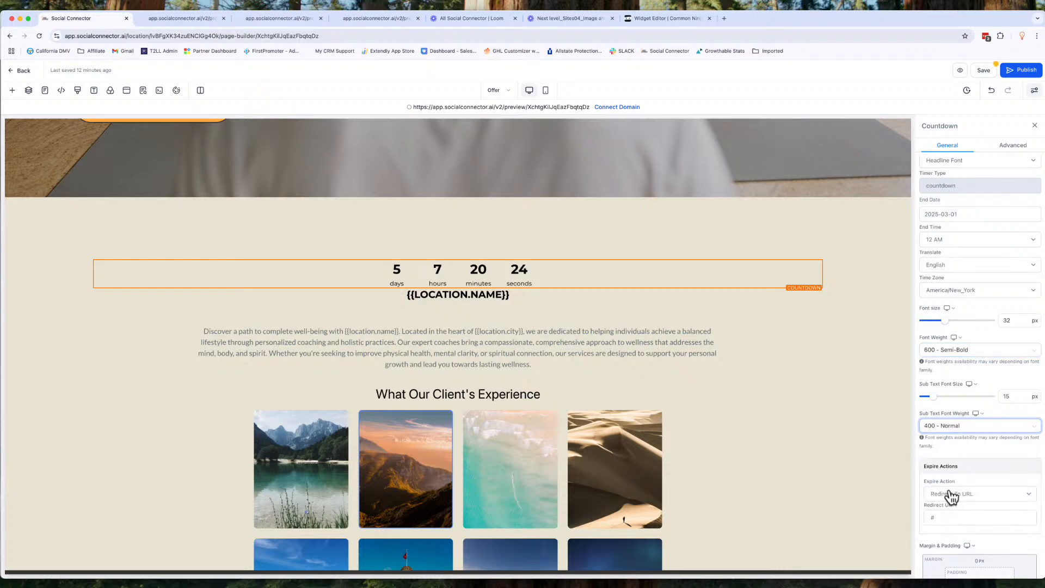
scroll(994, 489, down, 2)
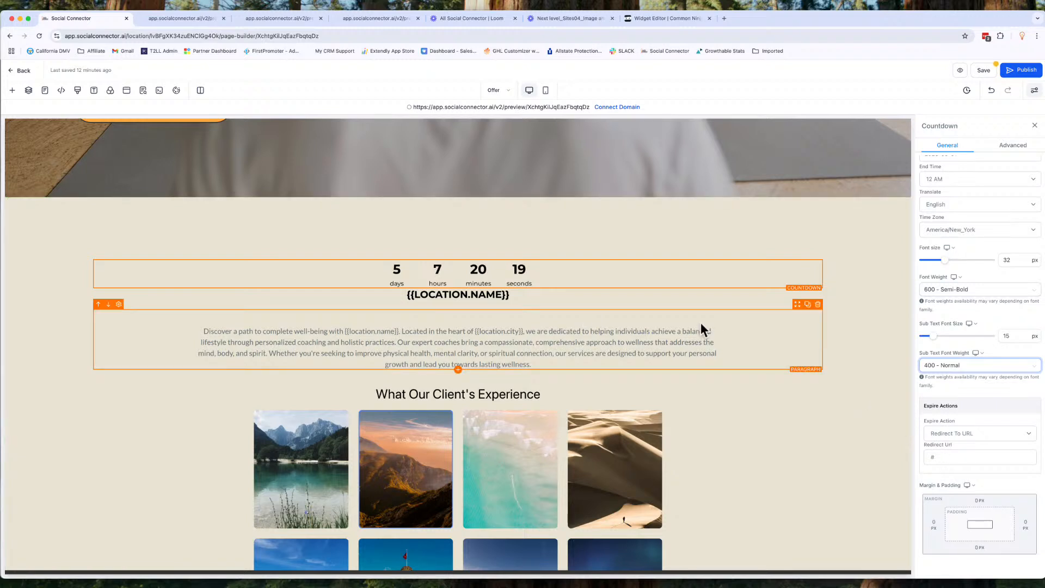
click(954, 431)
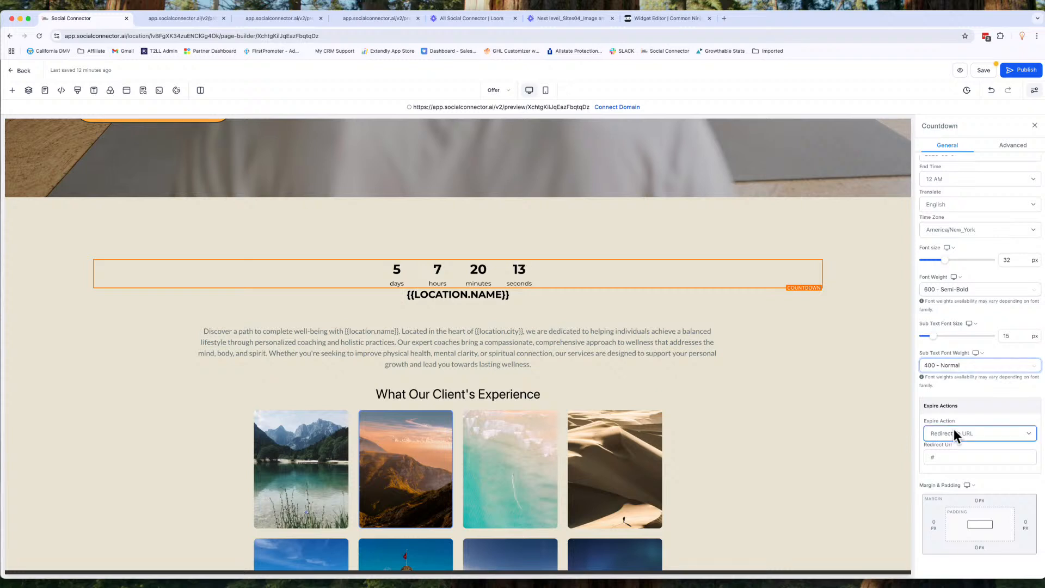
click(955, 442)
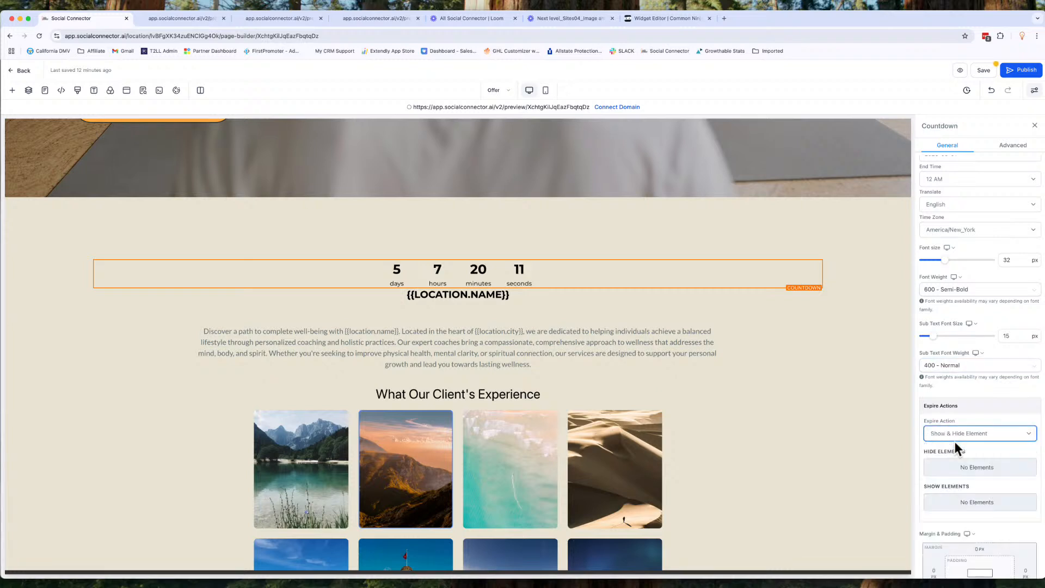
click(974, 469)
Rename the Schedule Your Free Booking button element as Booking Button and save the Offer page
scroll(293, 215, up, 2)
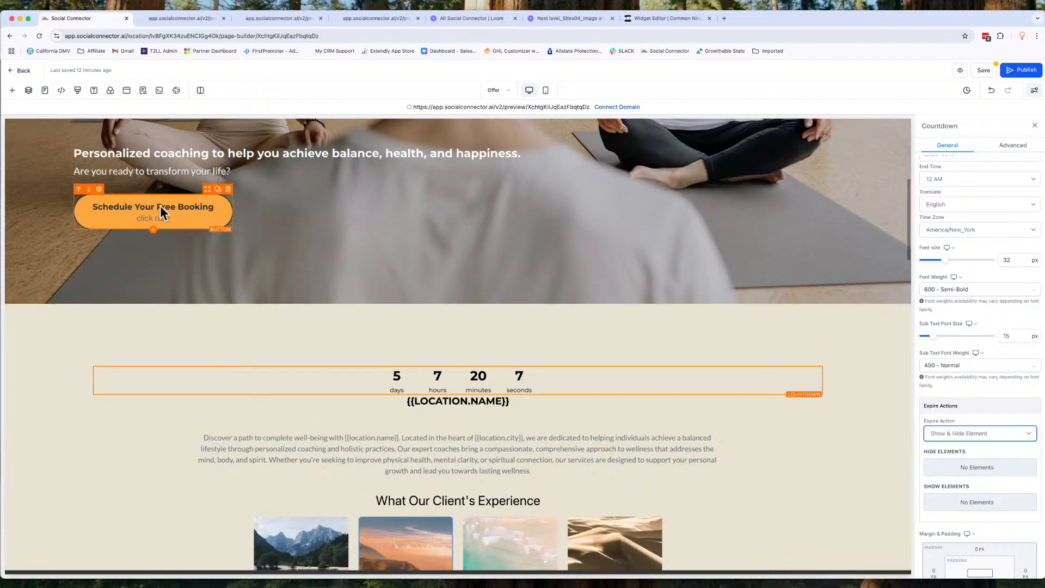
click(165, 220)
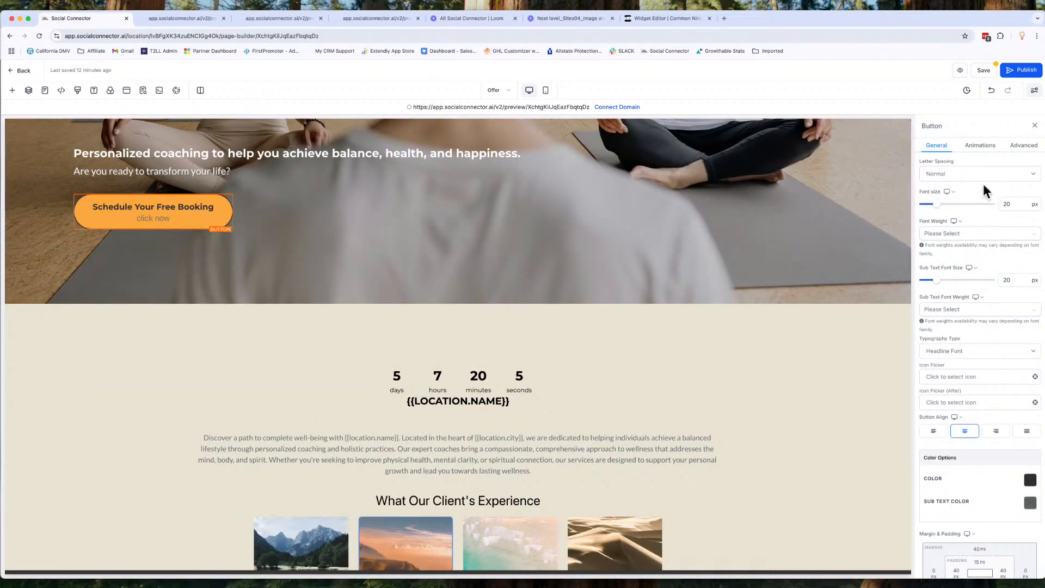
scroll(964, 192, up, 2)
double_click(942, 183)
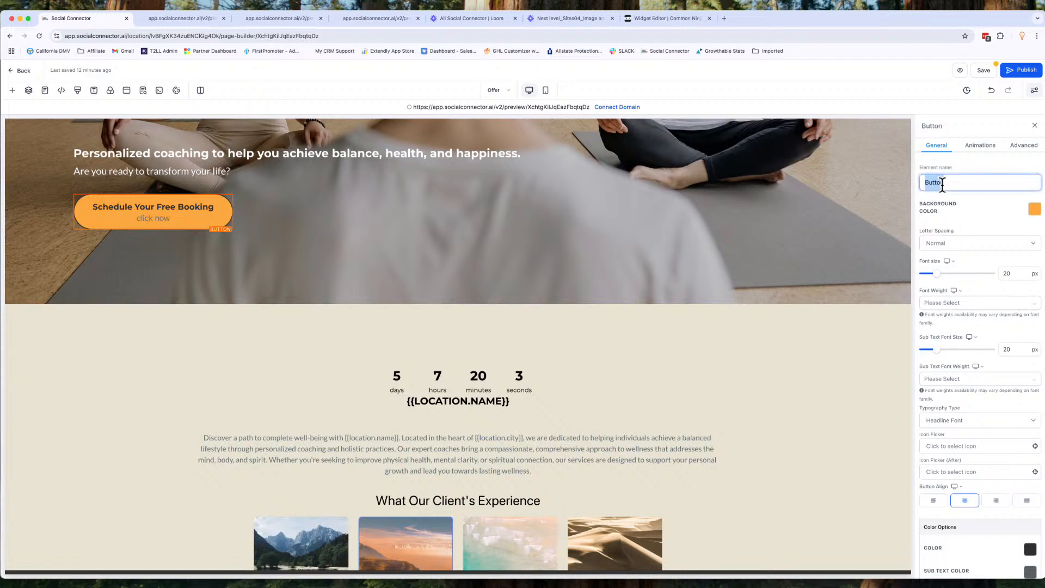
text(Booking Button)
key(Return)
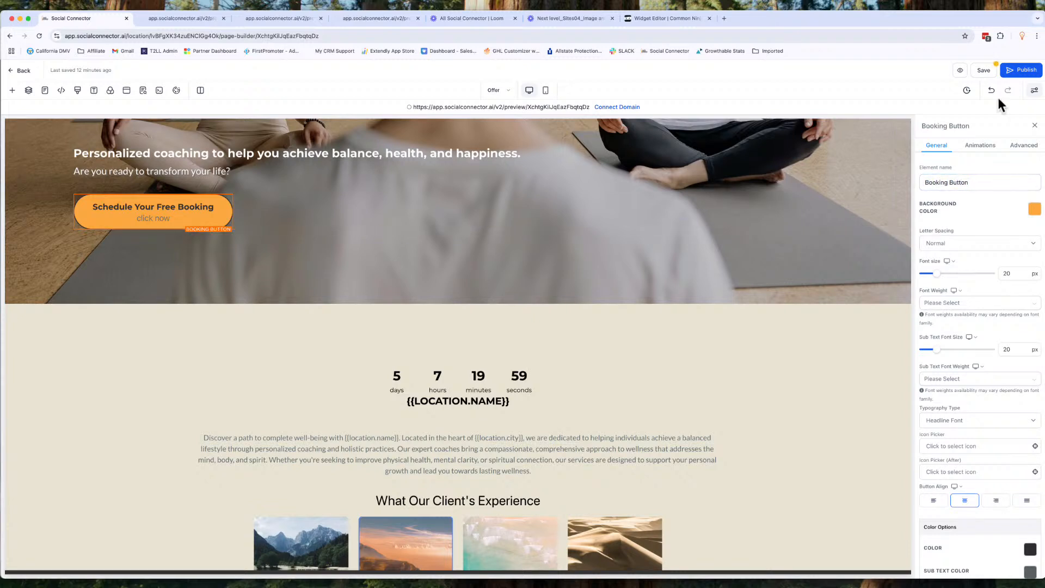
click(985, 67)
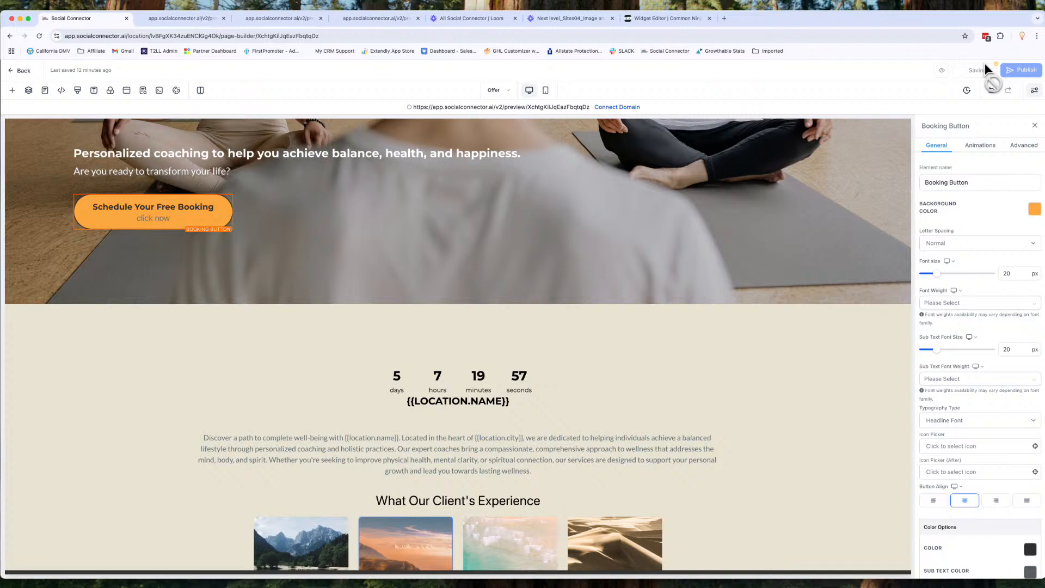
Choose Booking Button as the element to hide when the countdown expires
click(512, 382)
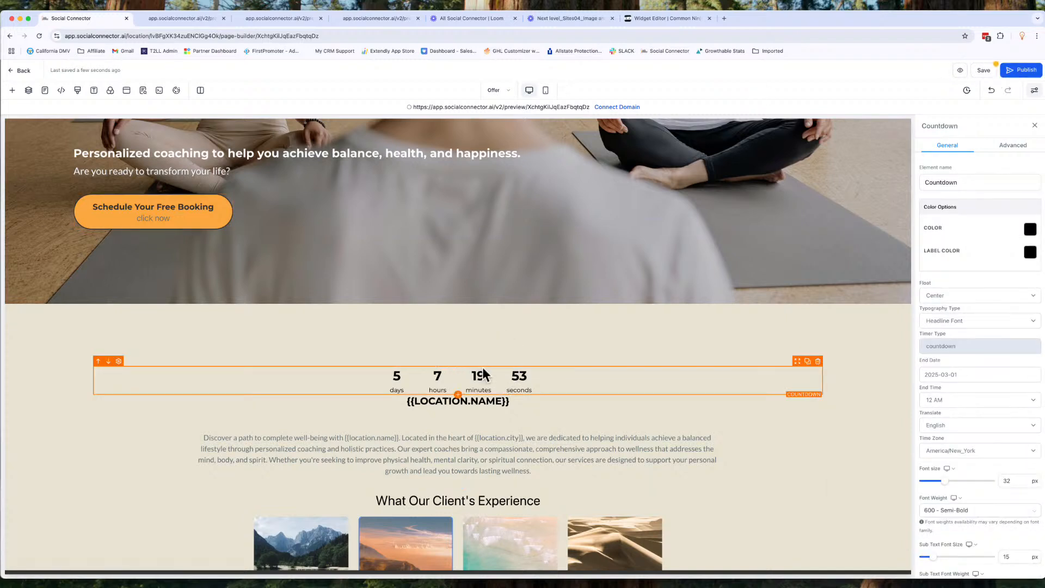
scroll(945, 444, down, 5)
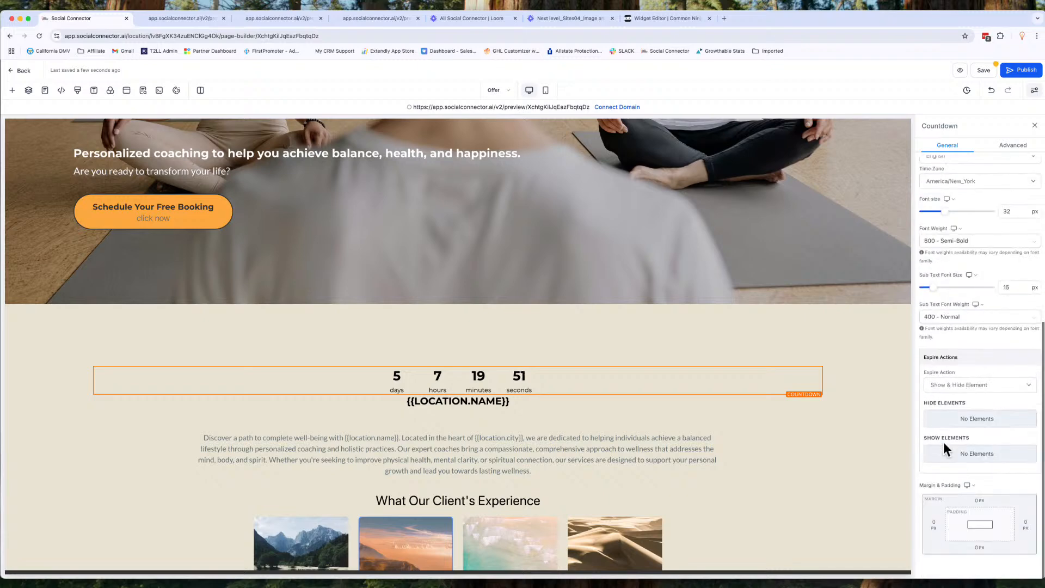
click(979, 420)
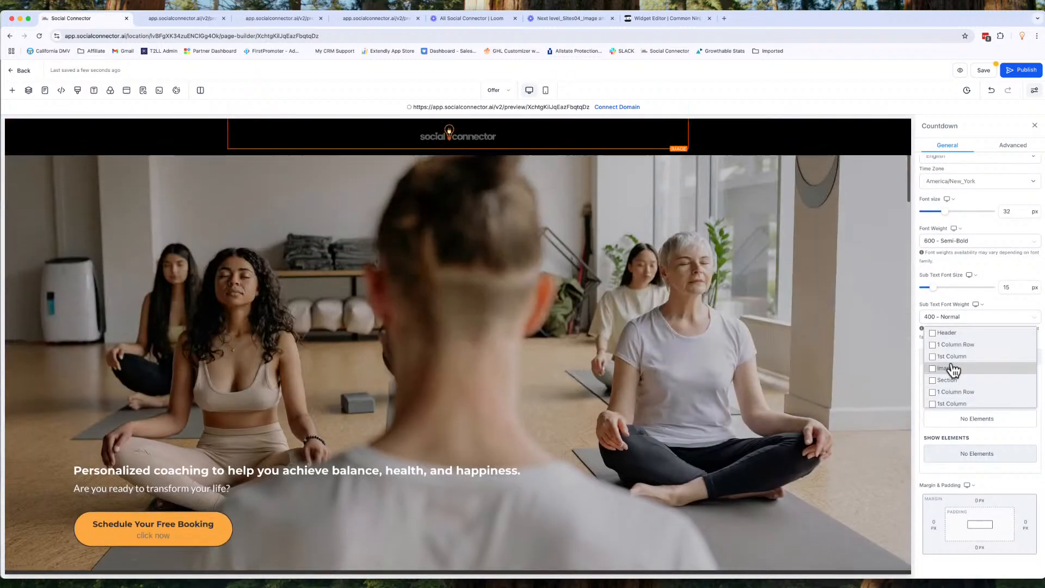
scroll(952, 369, down, 3)
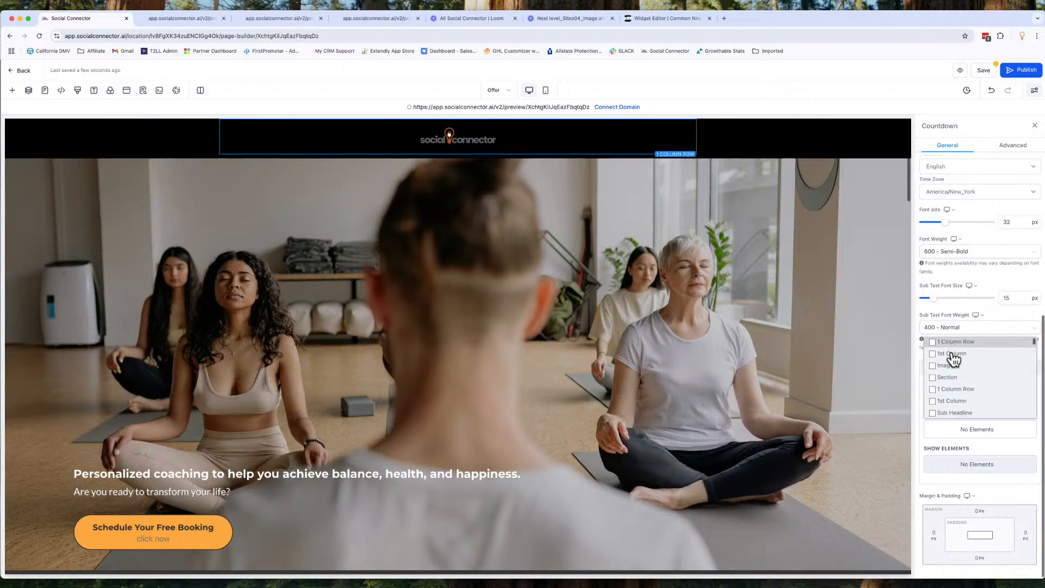
scroll(953, 370, down, 2)
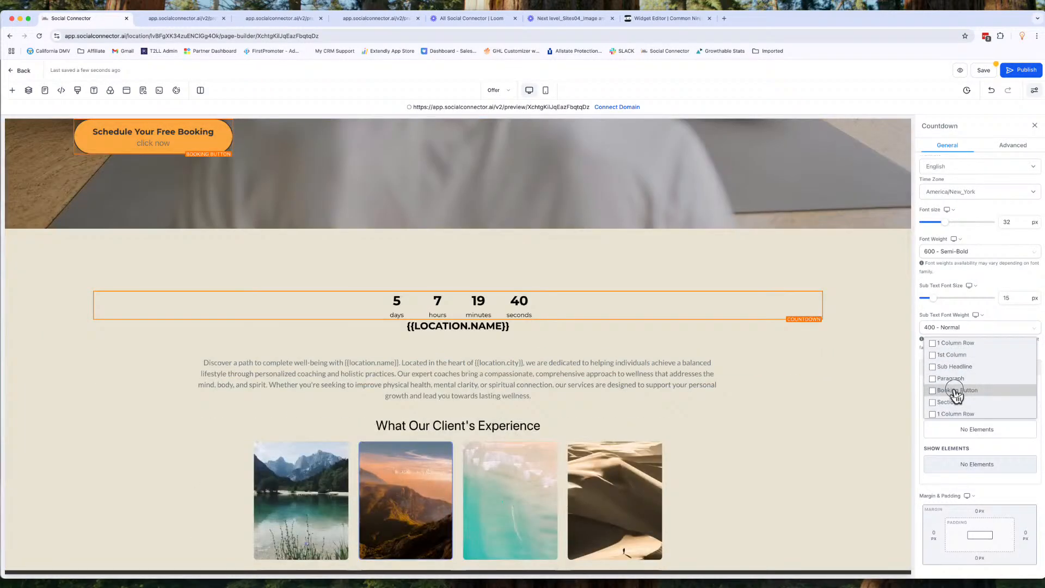
click(956, 392)
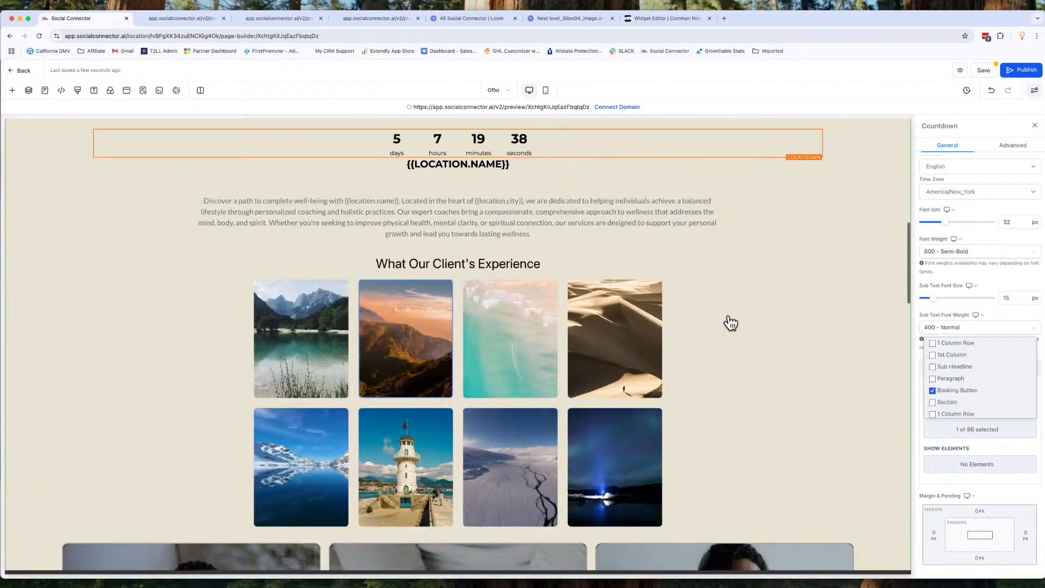
click(735, 316)
scroll(434, 126, up, 1)
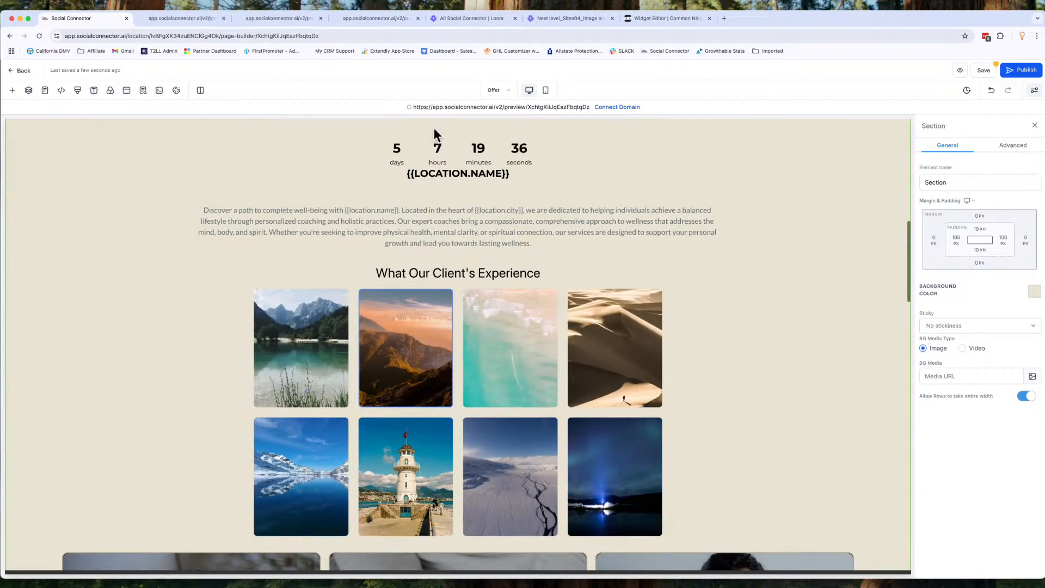
scroll(503, 162, up, 6)
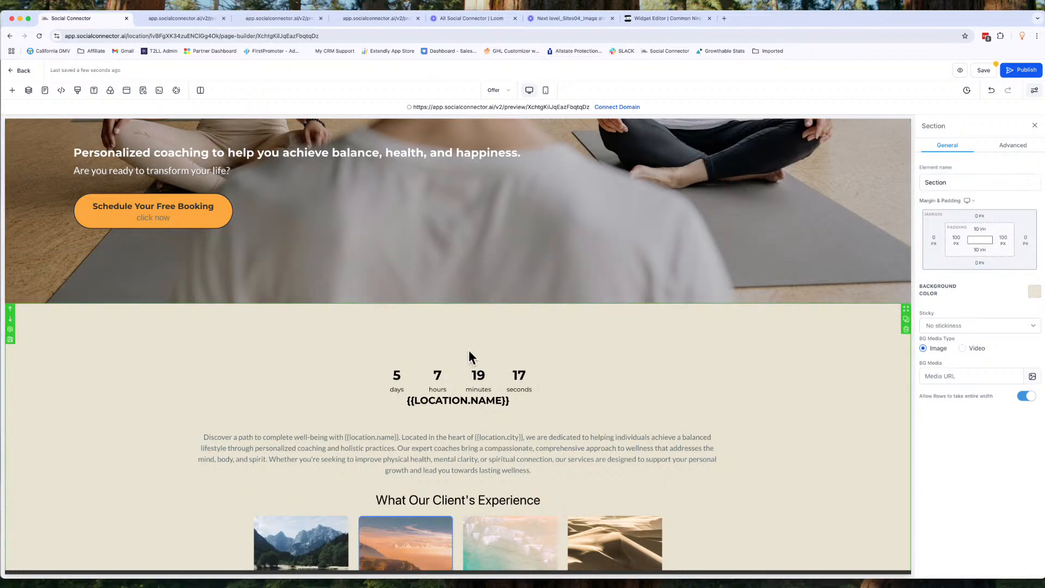
Rename the {{LOCATION.NAME}} headline element as HIDE THIS
click(530, 371)
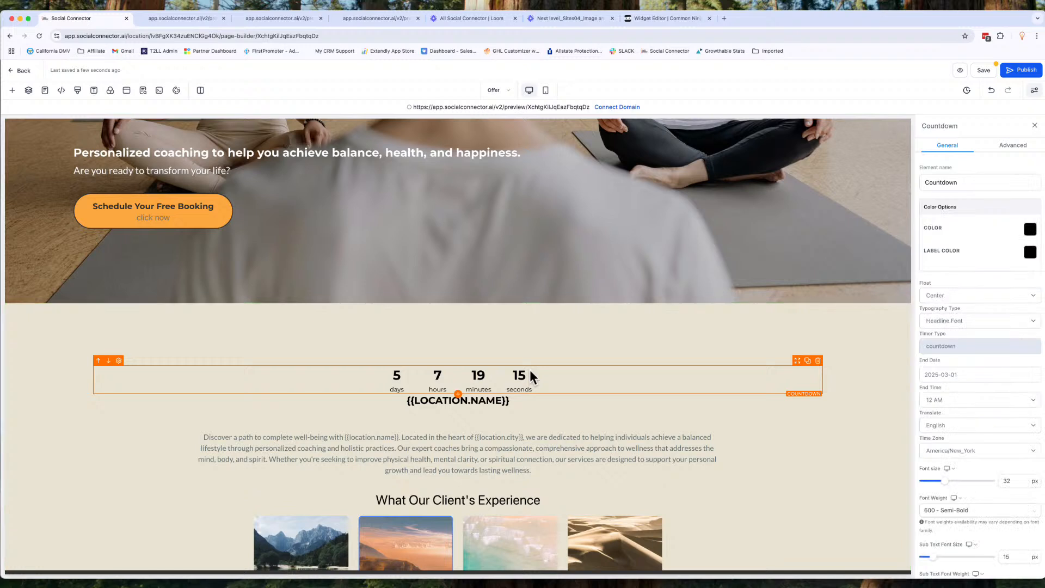
scroll(958, 489, down, 5)
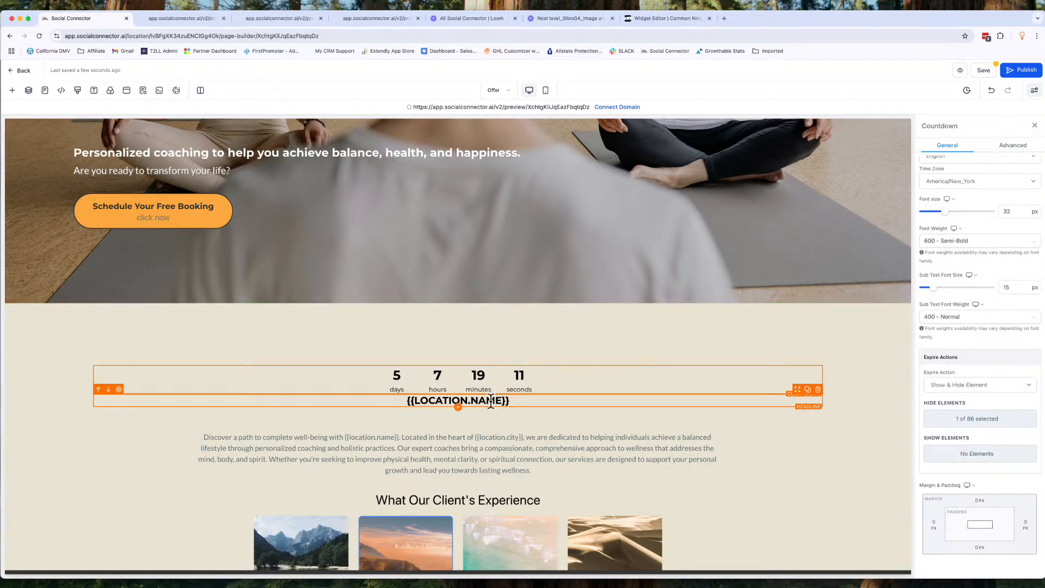
click(512, 403)
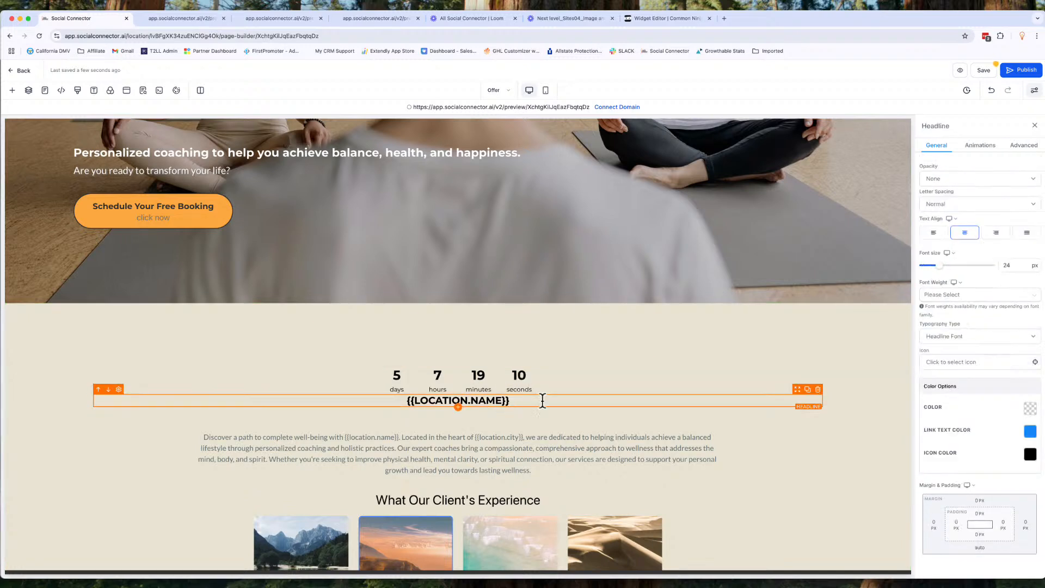
double_click(941, 183)
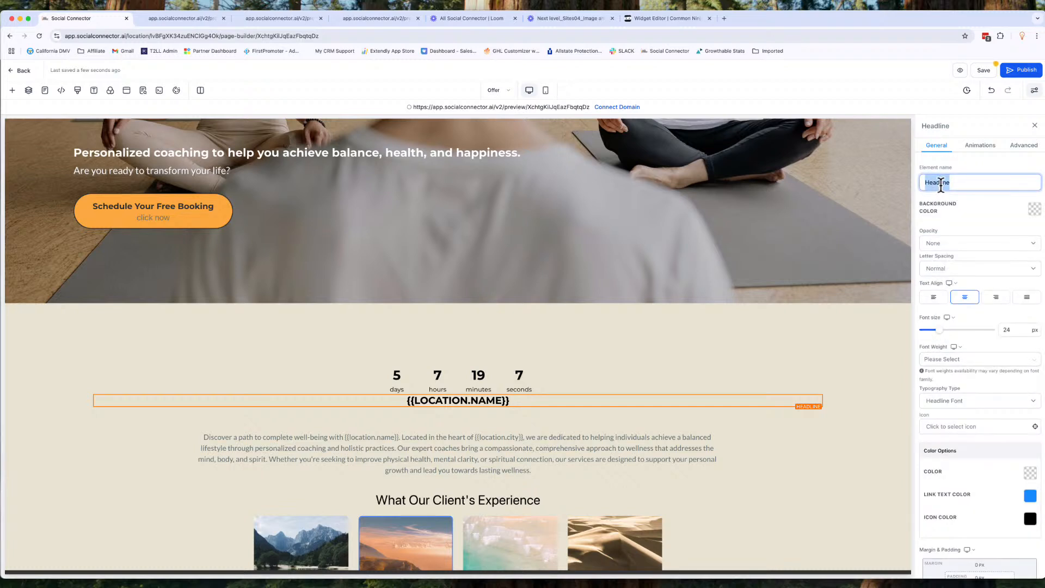
text(BID)
key(BackSpace)
text(HIDE THIS)
Choose HIDE THIS as the element to show when the countdown expires
click(633, 367)
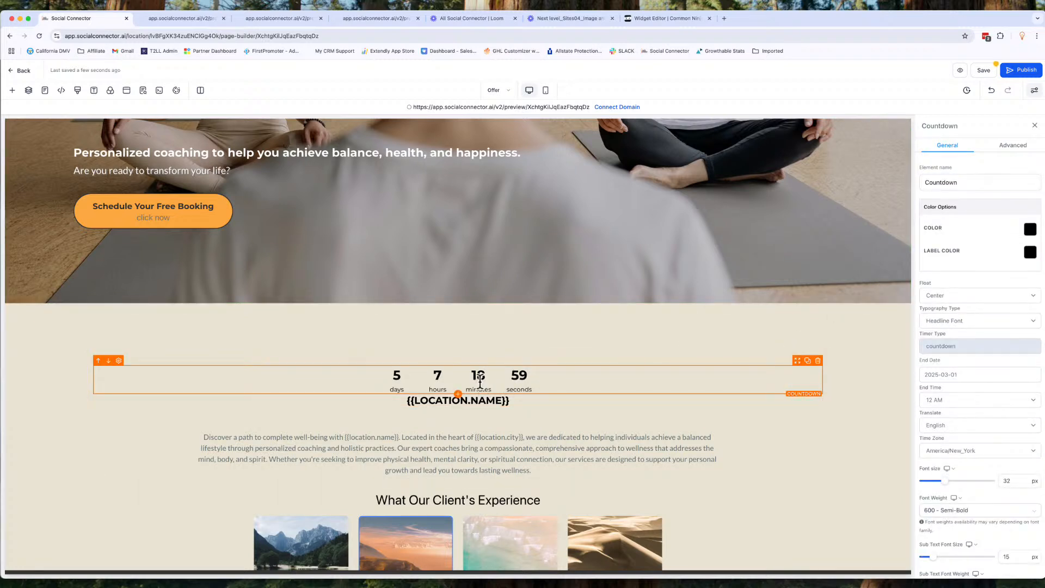
scroll(945, 462, down, 5)
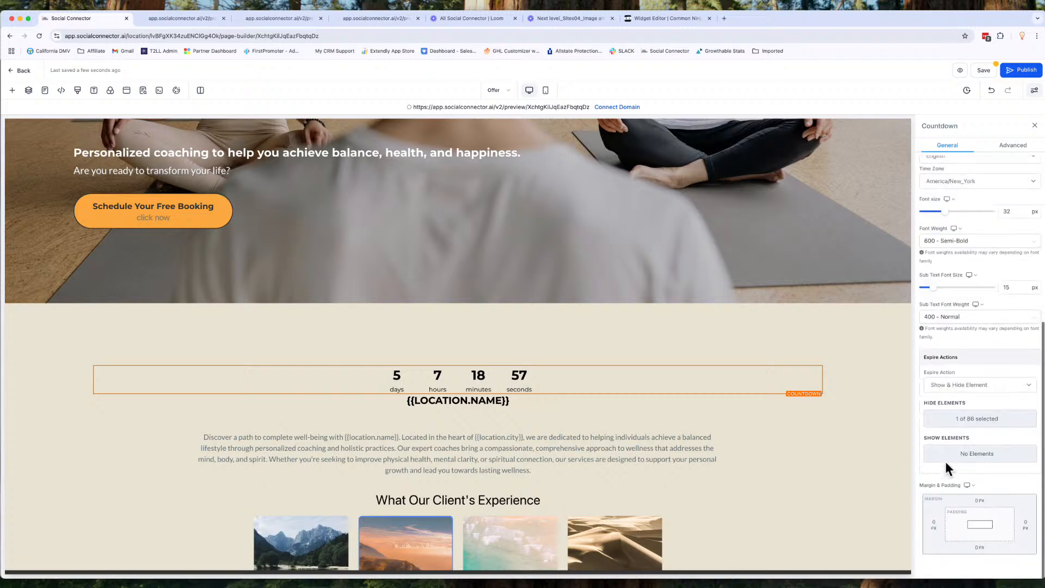
click(973, 454)
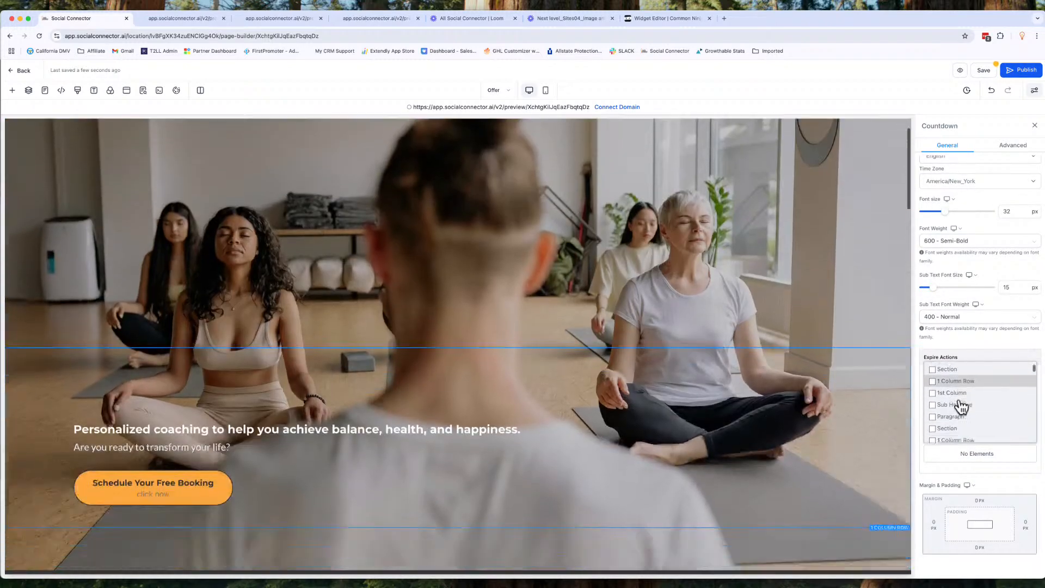
scroll(961, 405, down, 3)
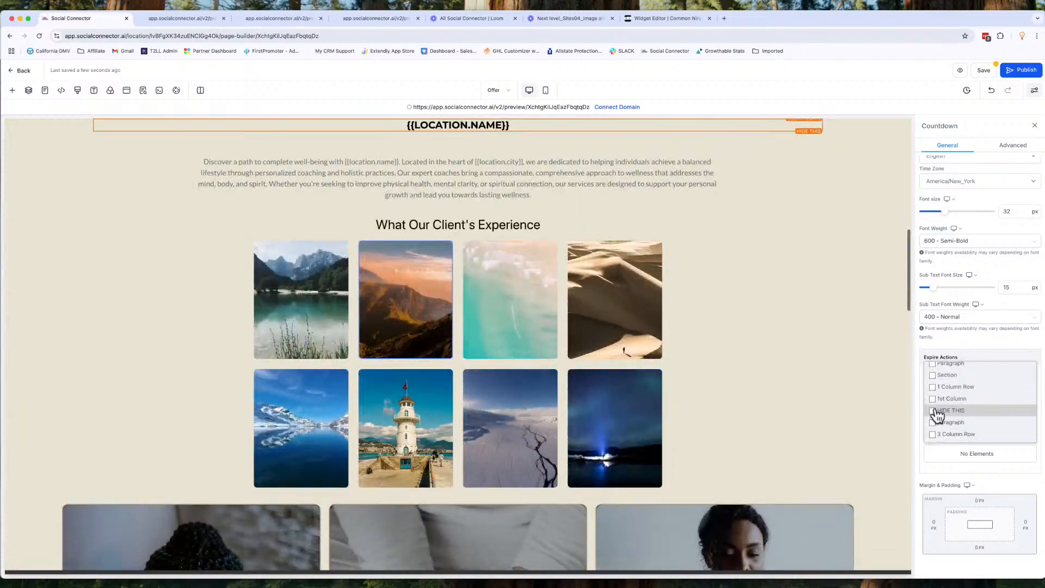
click(932, 411)
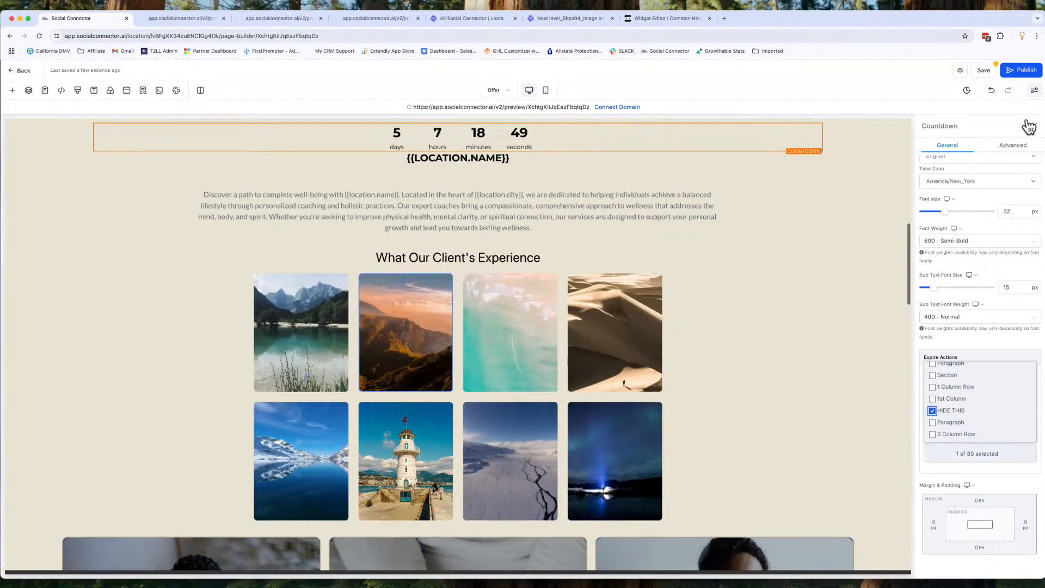
Save the Offer page, open its preview and examine the booking button and the area around the countdown
click(988, 74)
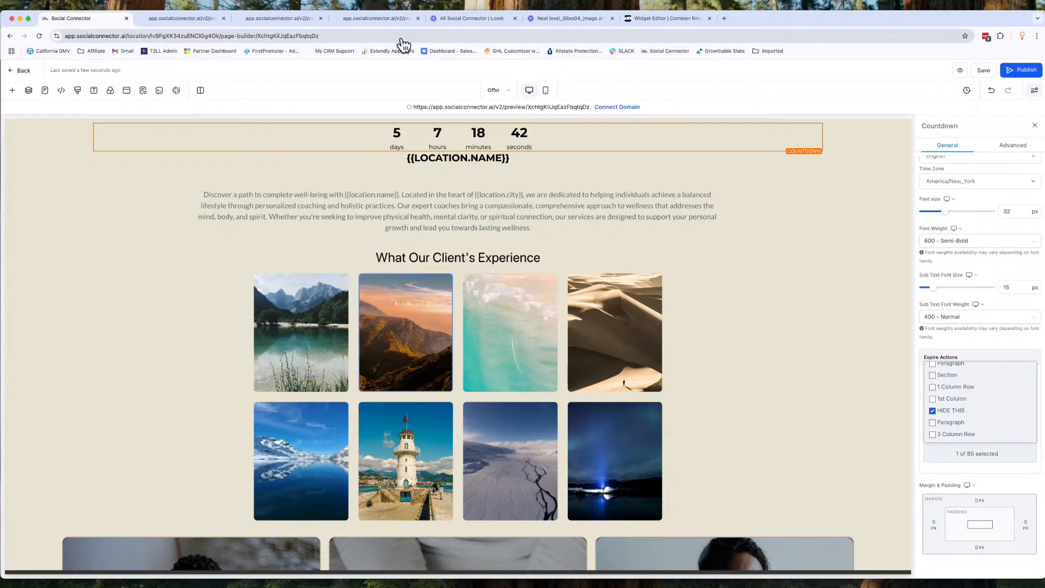
click(502, 107)
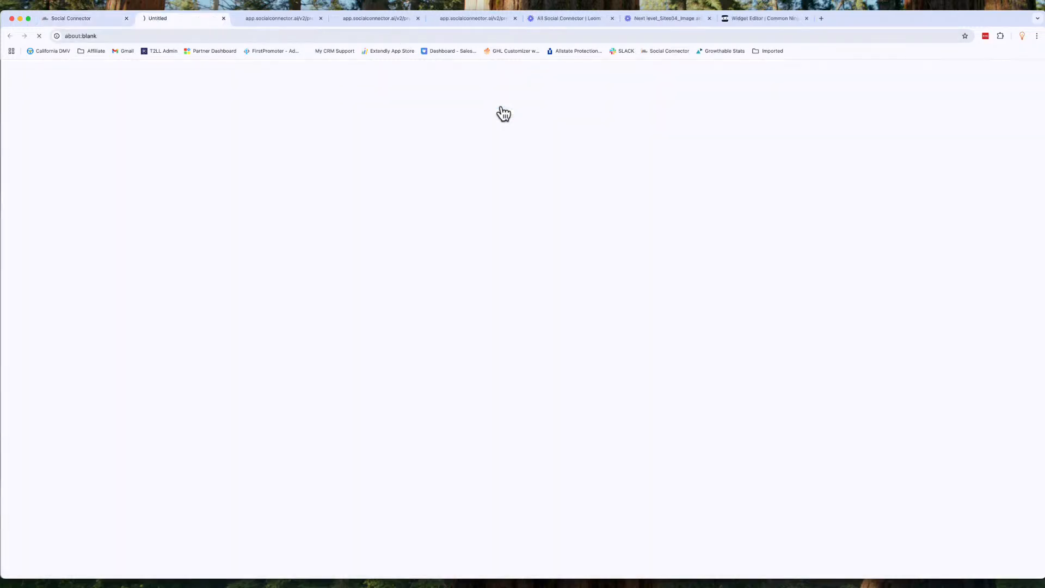
scroll(428, 232, down, 5)
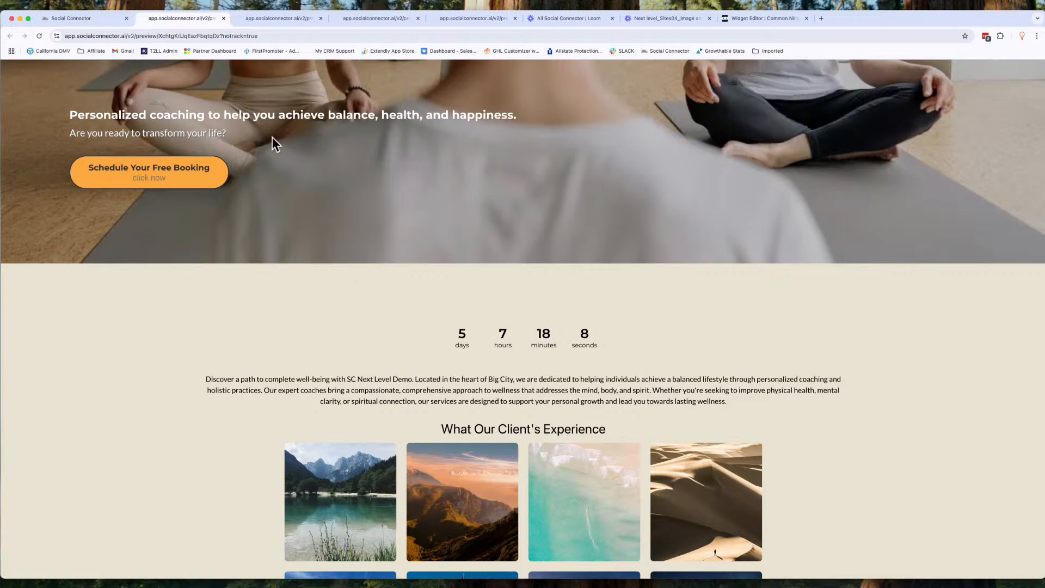
Return to the page builder and remove HIDE THIS from the countdown's show elements
click(102, 19)
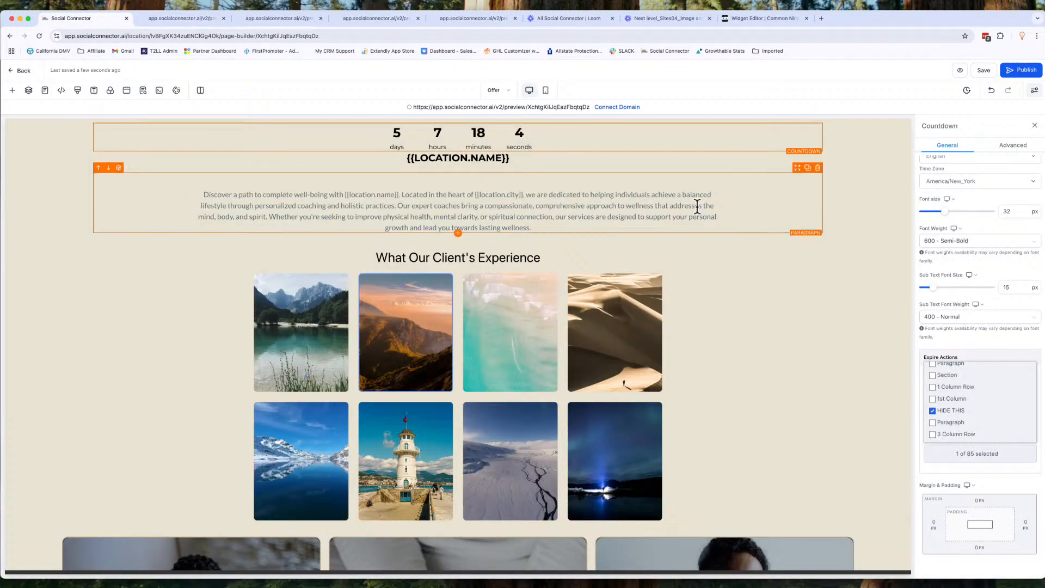
click(931, 410)
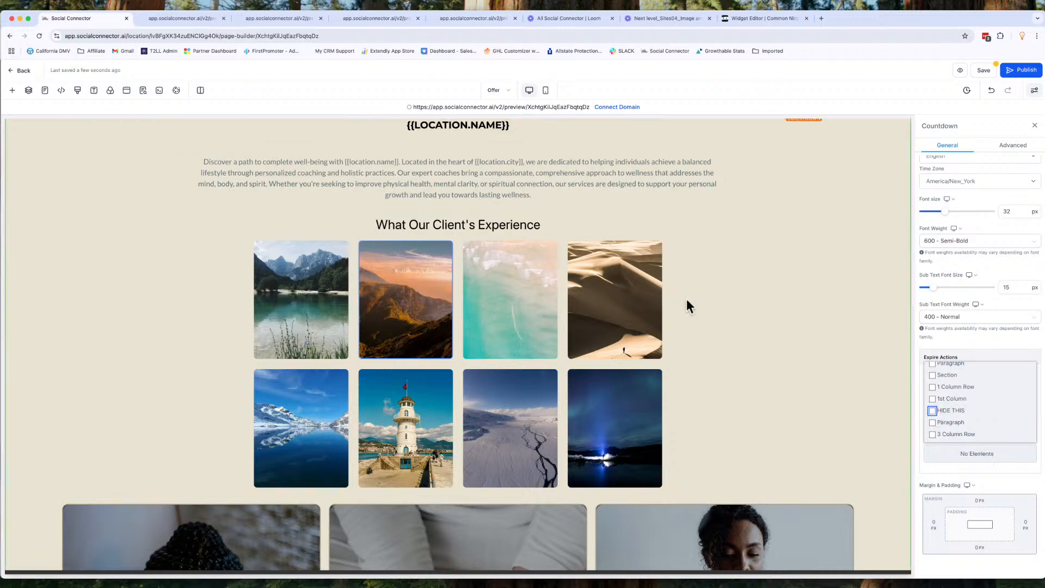
scroll(687, 299, up, 10)
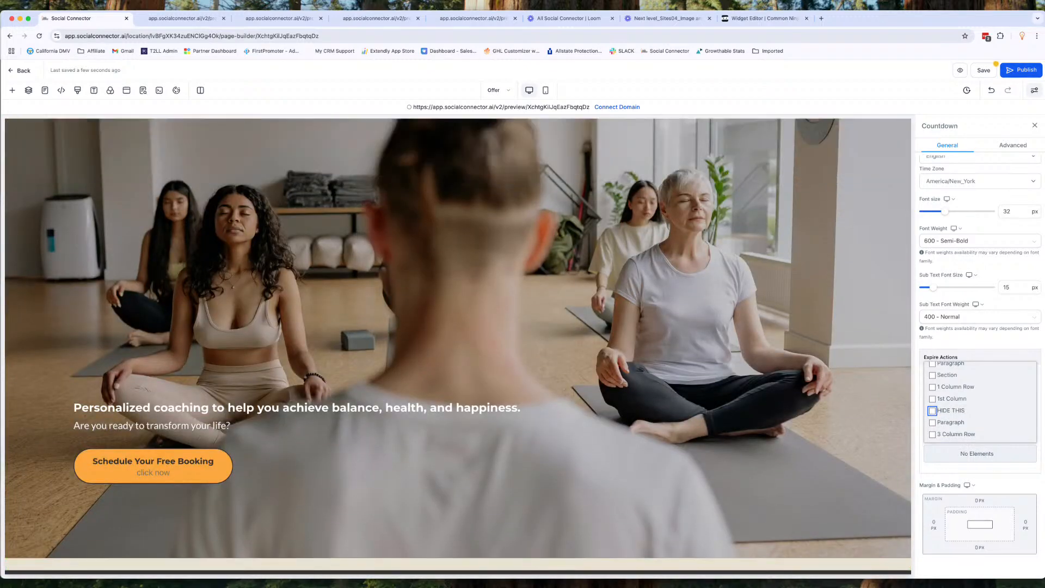
Save the Offer page again and check the headline below the countdown in the page preview
click(983, 74)
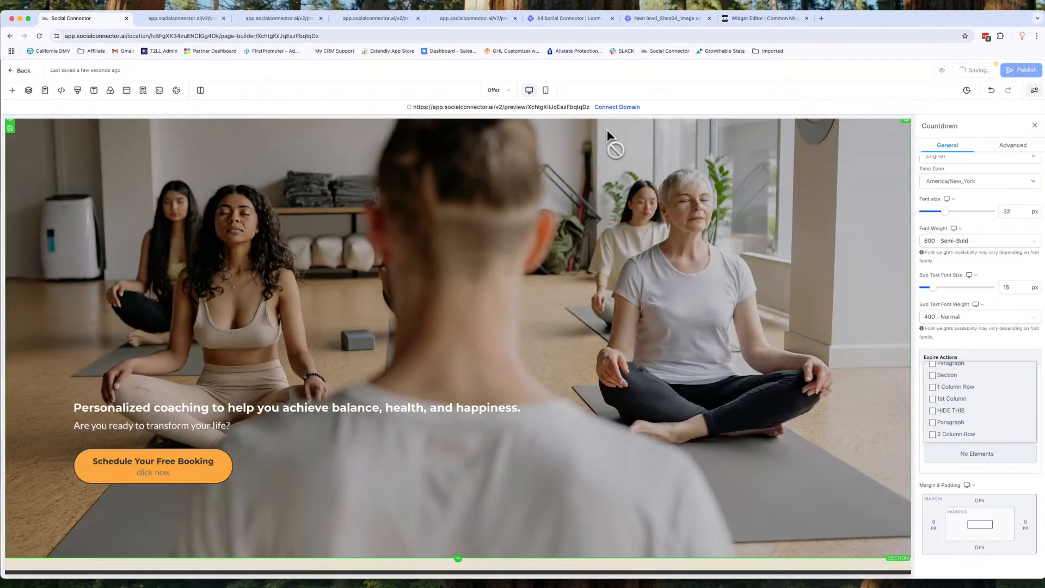
click(169, 17)
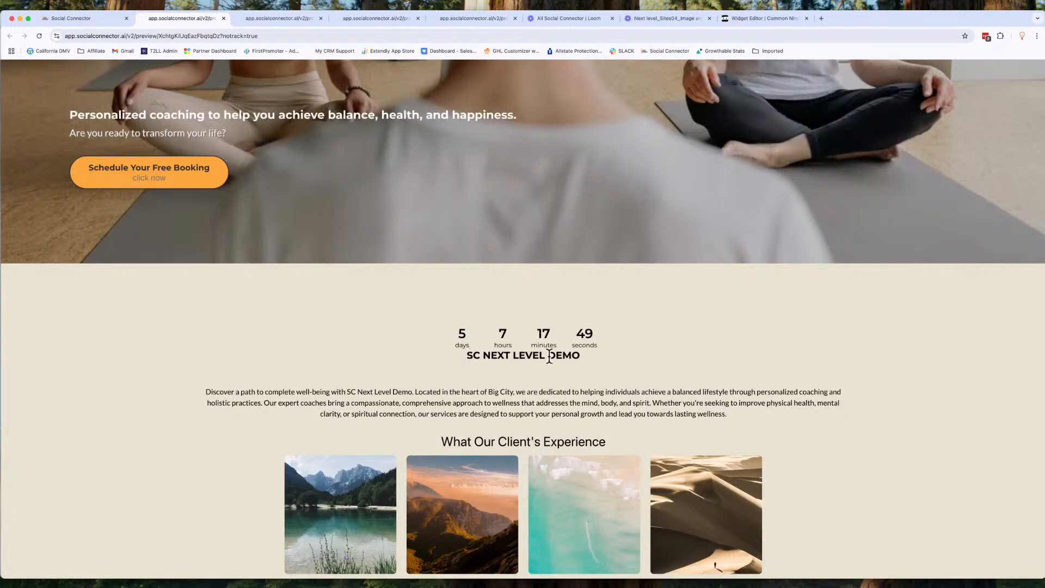
scroll(550, 371, up, 1)
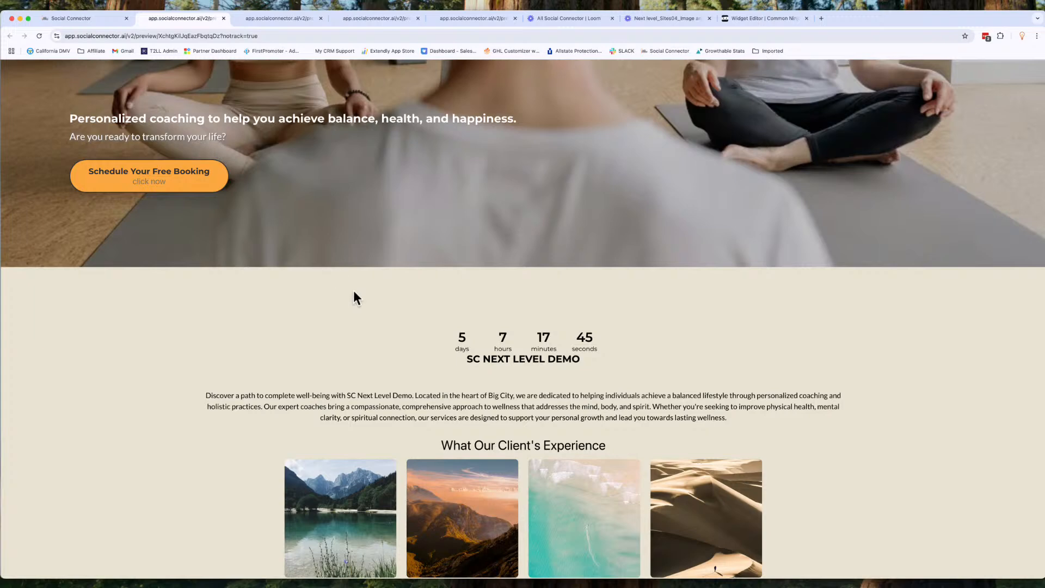
Return to the page builder and delete the countdown above the {{LOCATION.NAME}} headline
click(94, 22)
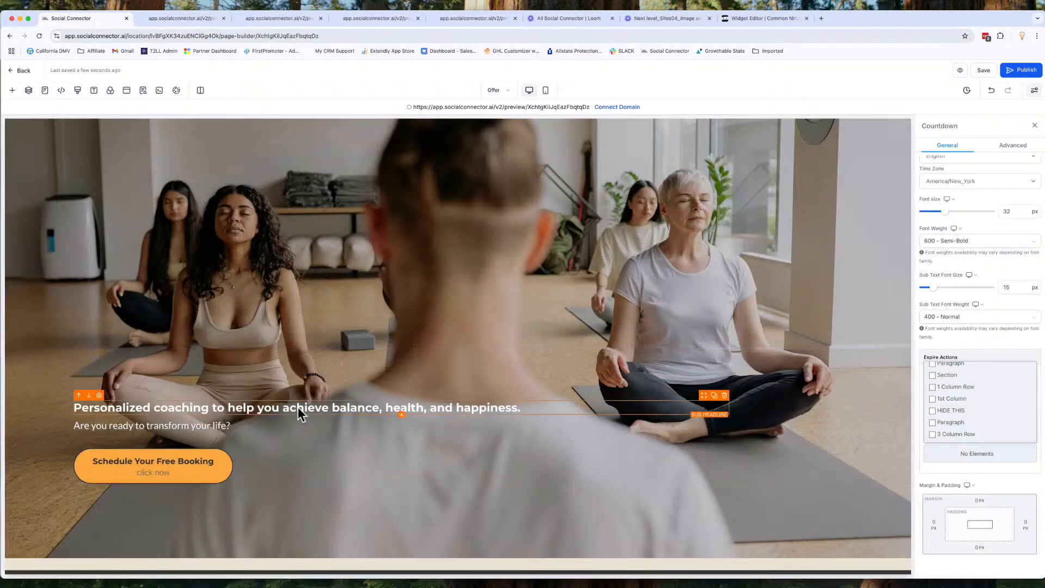
scroll(299, 408, down, 8)
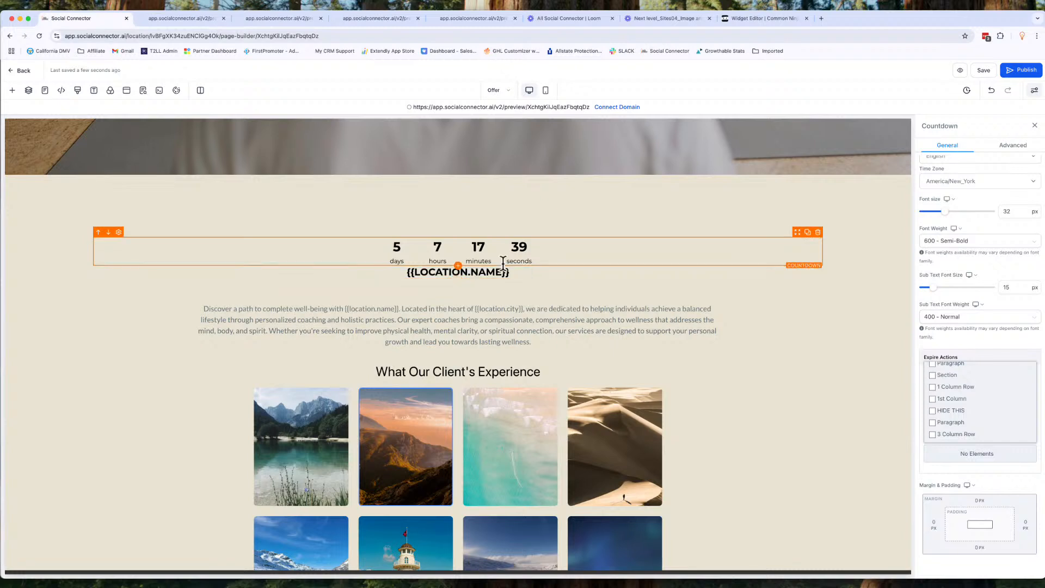
click(817, 232)
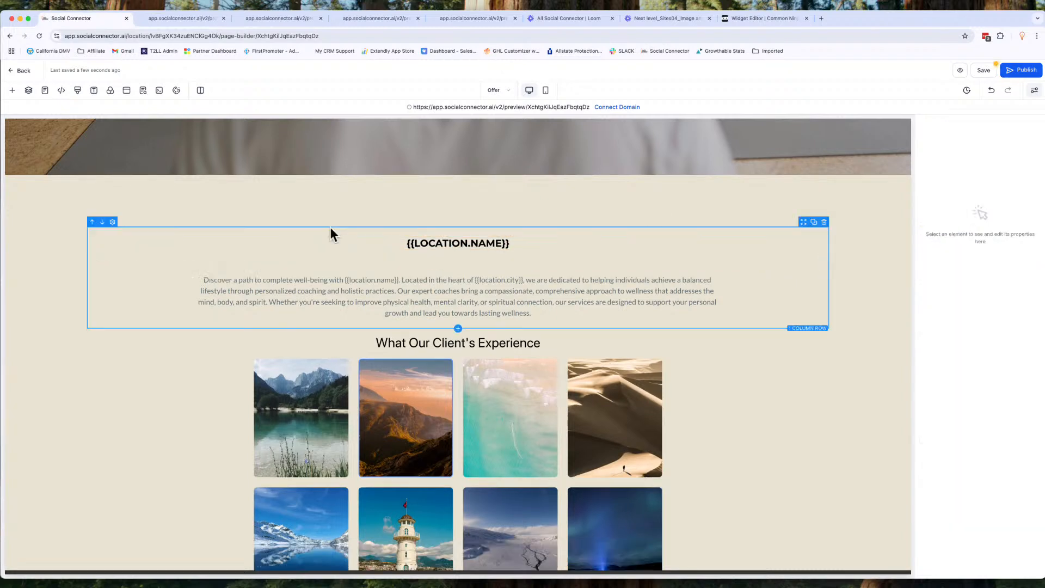
Add a Minute Timer above the {{LOCATION.NAME}} headline and review its time, expire action and revisit action settings
click(13, 90)
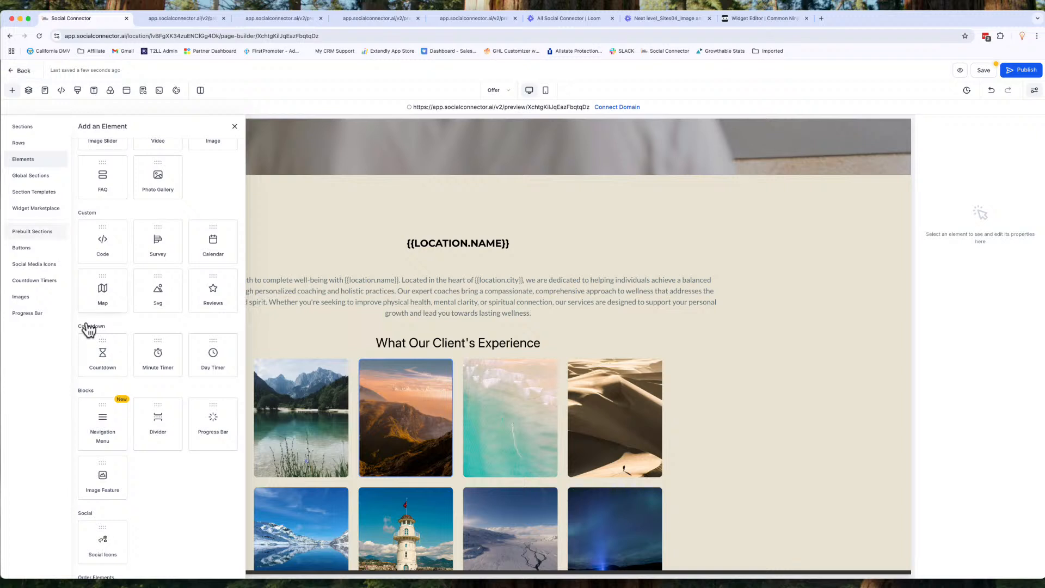
drag(158, 361, 463, 269)
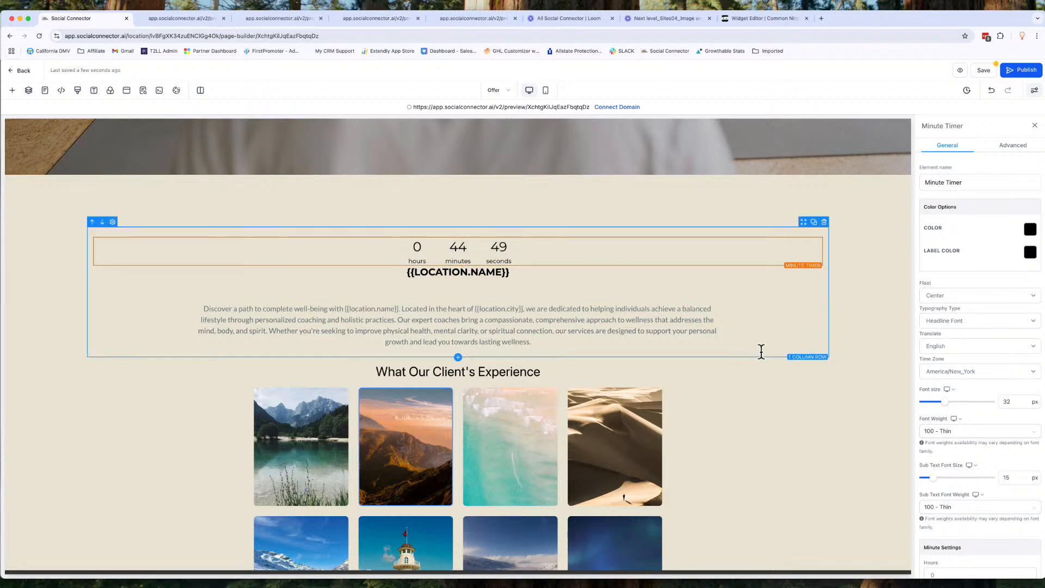
scroll(931, 479, down, 2)
scroll(931, 479, down, 4)
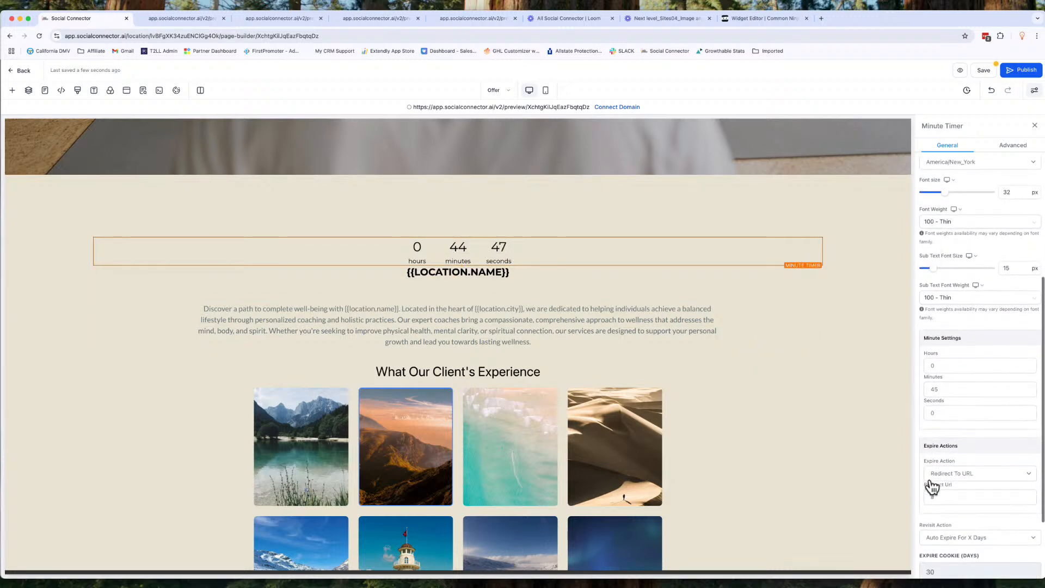
scroll(930, 478, down, 1)
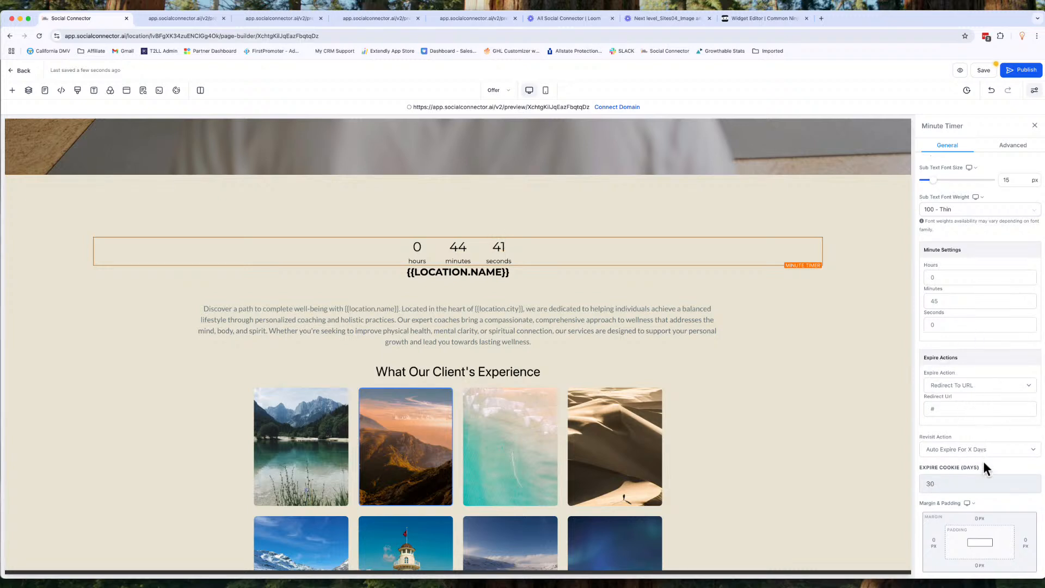
click(956, 449)
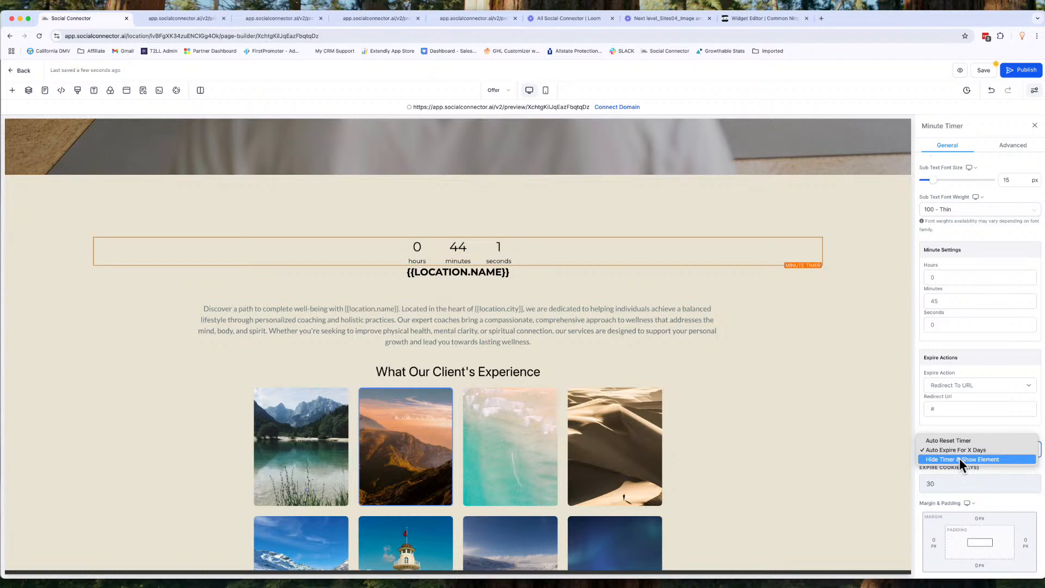
click(11, 91)
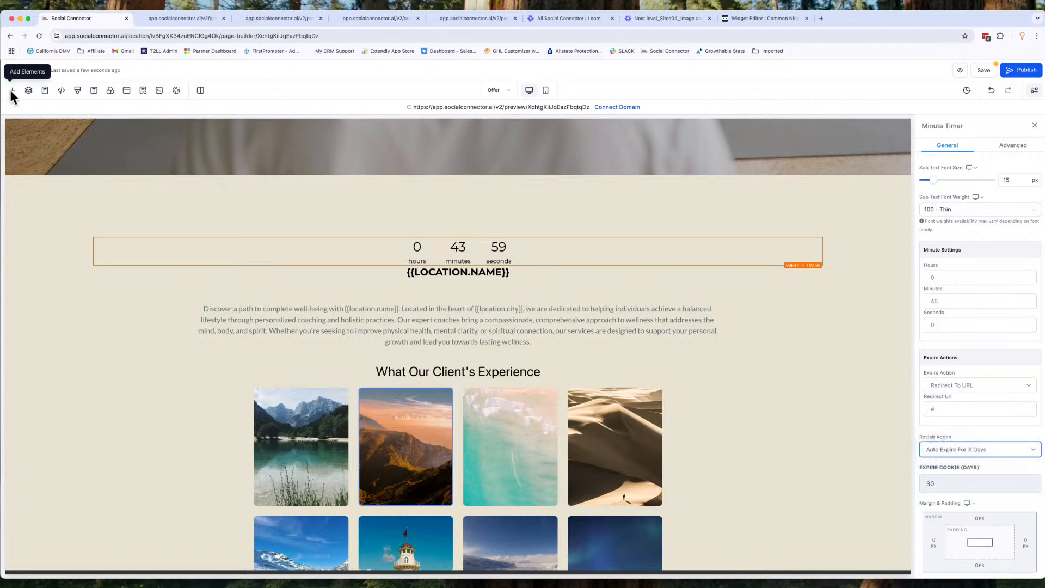
Add a Day Timer between the Minute Timer and the {{LOCATION.NAME}} headline and review its end time and expire action settings
click(12, 91)
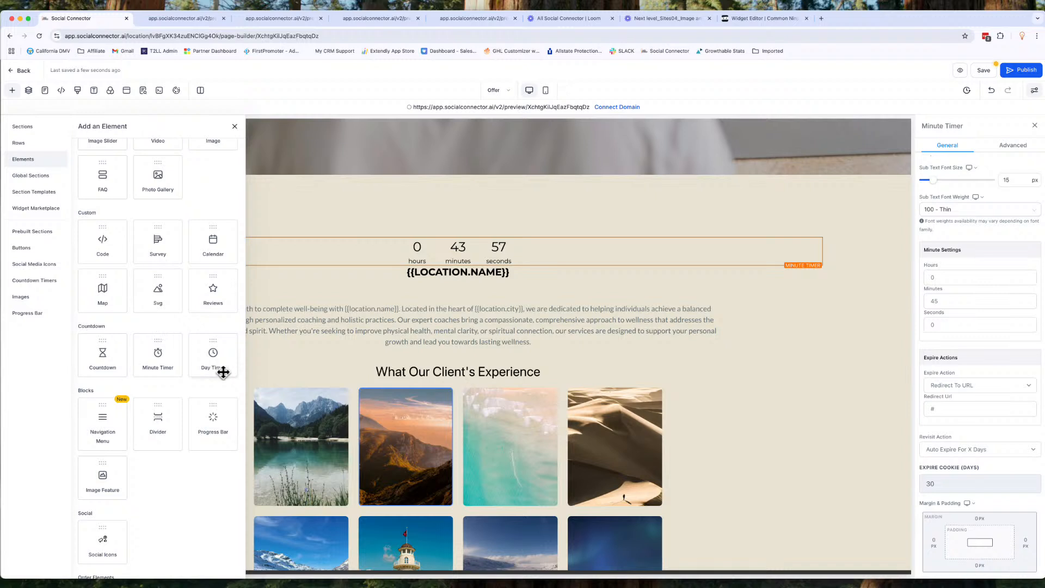
drag(226, 359, 467, 272)
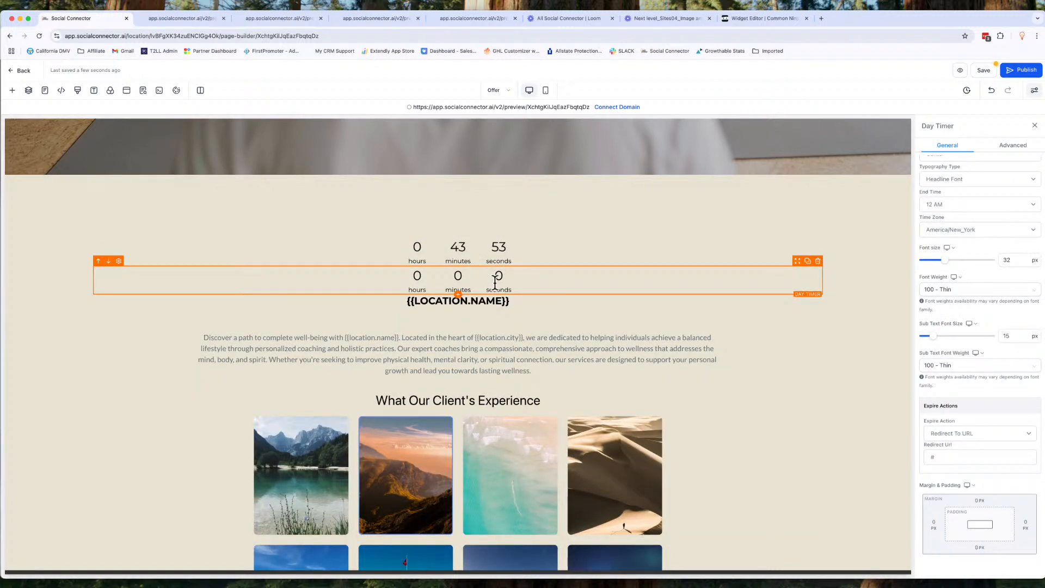
click(936, 369)
scroll(936, 370, up, 3)
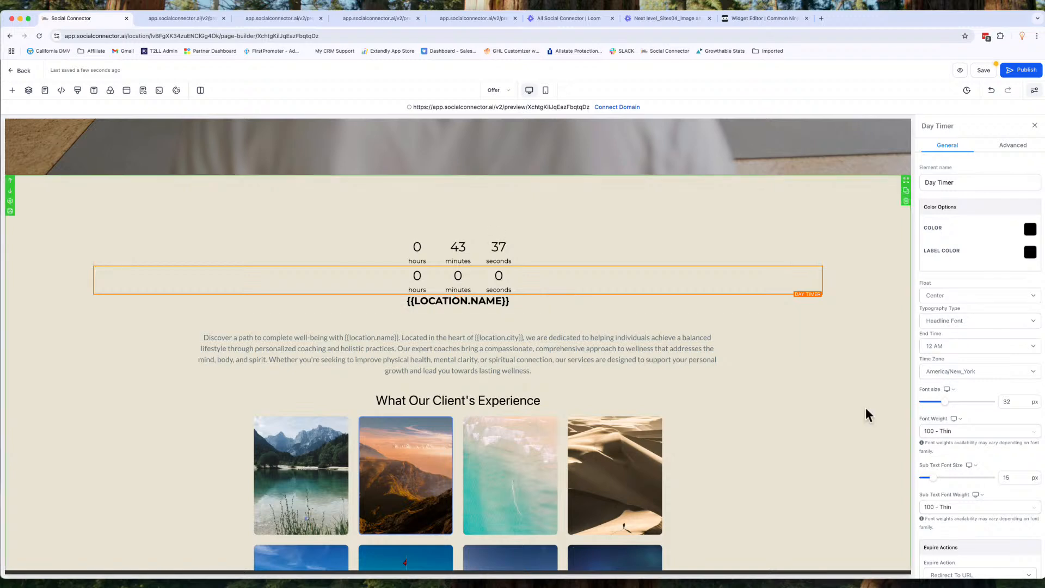
scroll(971, 456, down, 5)
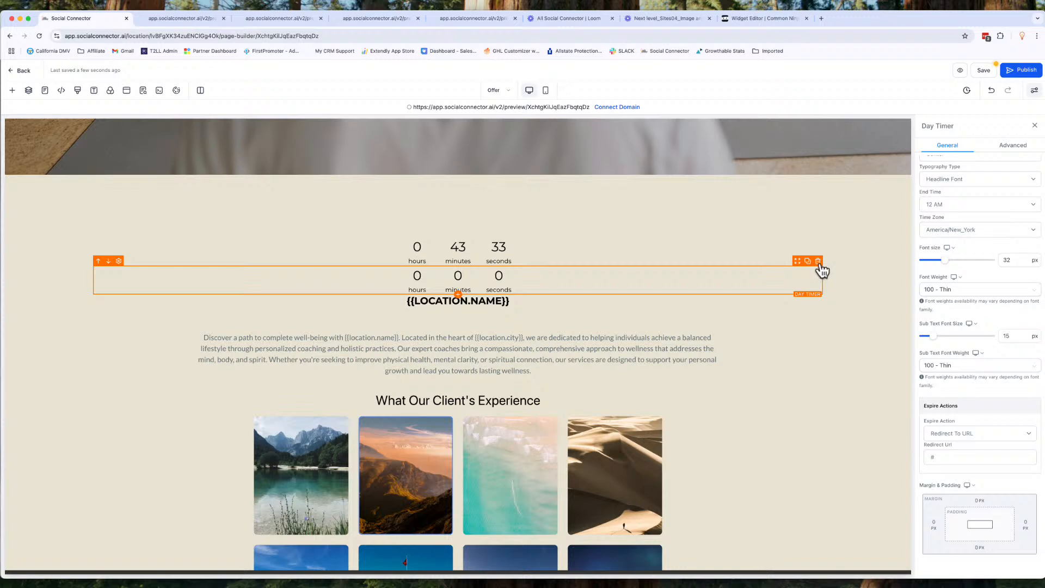
Delete the Day Timer and the Minute Timer above the {{LOCATION.NAME}} headline
key(Delete)
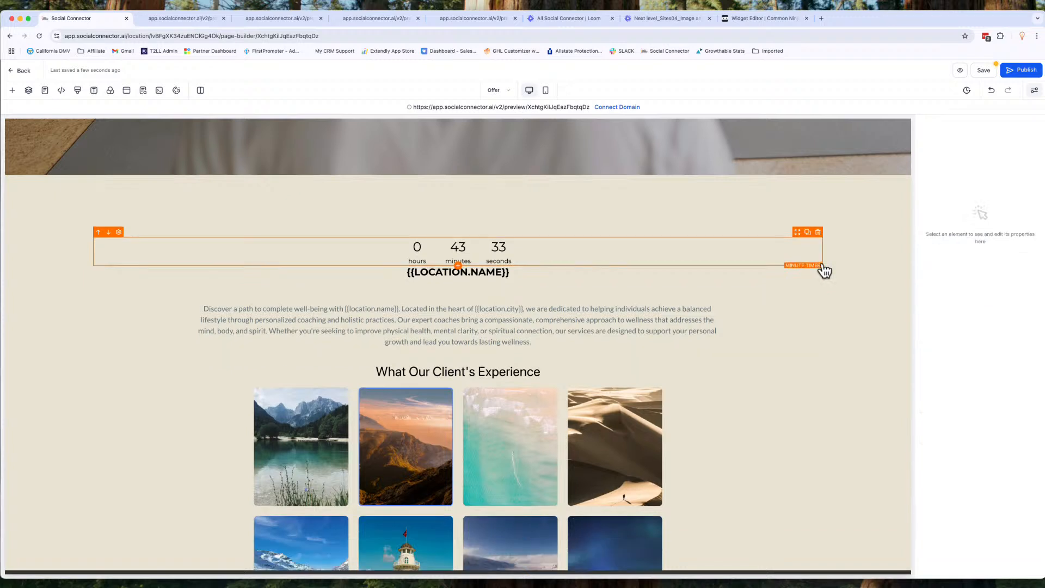
click(818, 232)
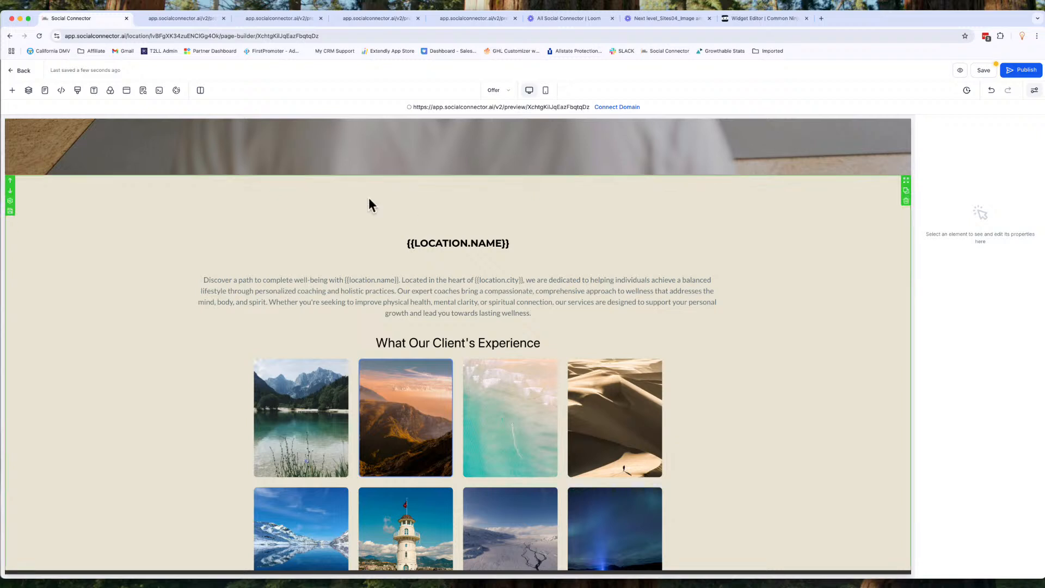
Add a Divider directly below the {{LOCATION.NAME}} headline, then delete it again
click(12, 90)
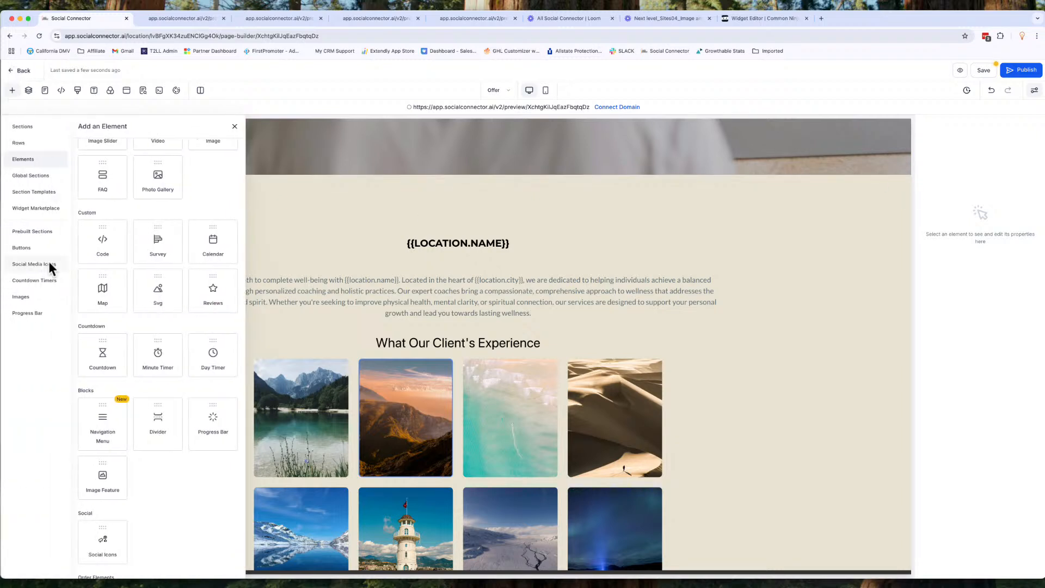
scroll(73, 345, down, 1)
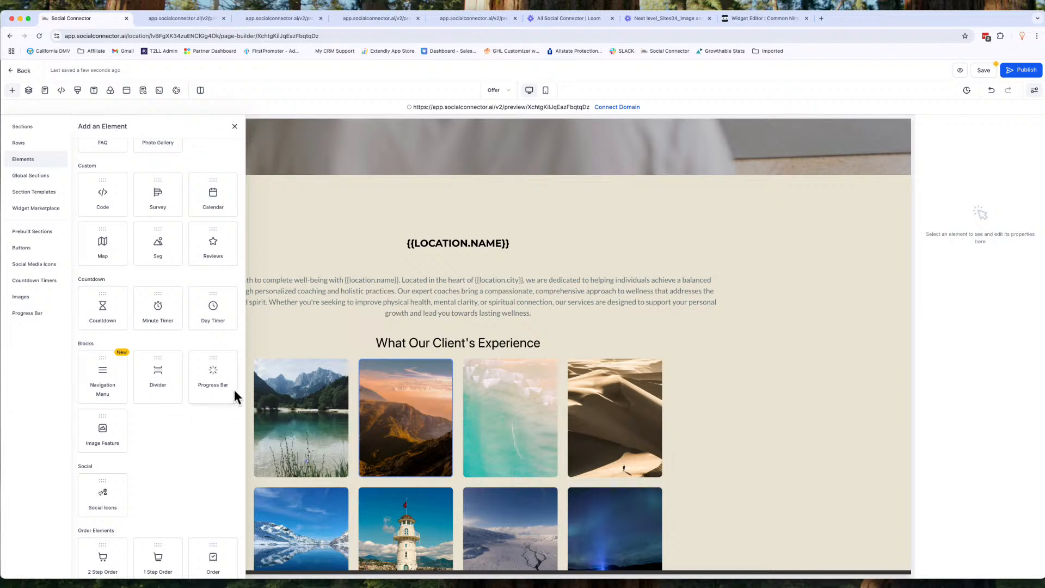
click(158, 375)
drag(157, 375, 458, 296)
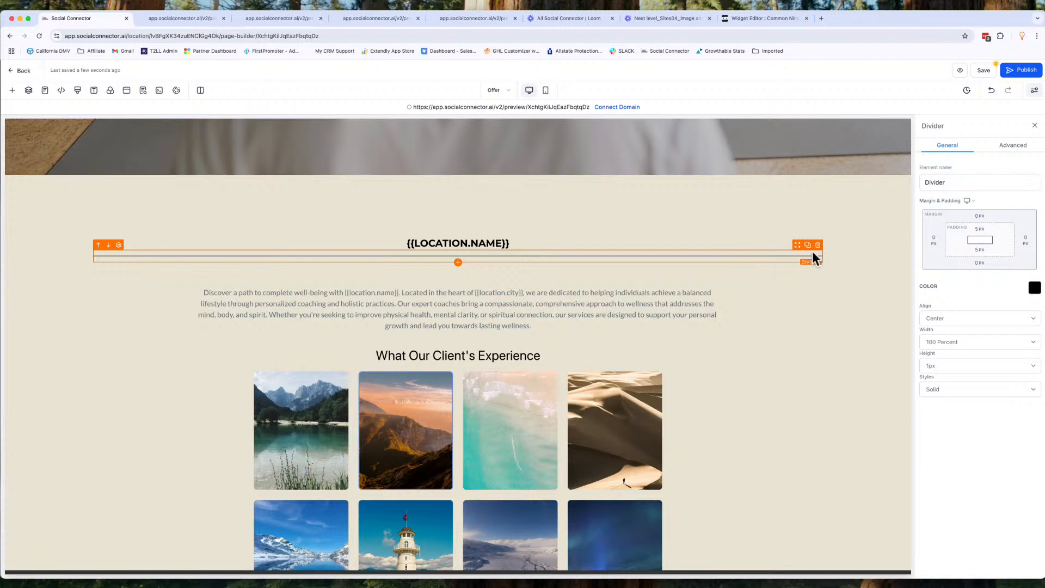
click(818, 245)
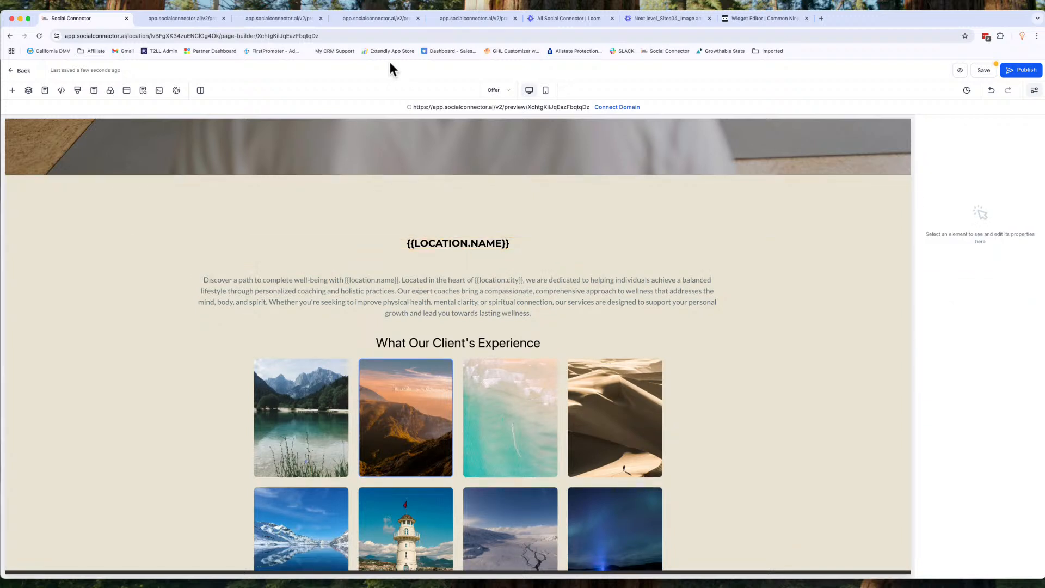
Add a Navigation Menu above the logo in the Offer page's header and look over its settings
click(12, 90)
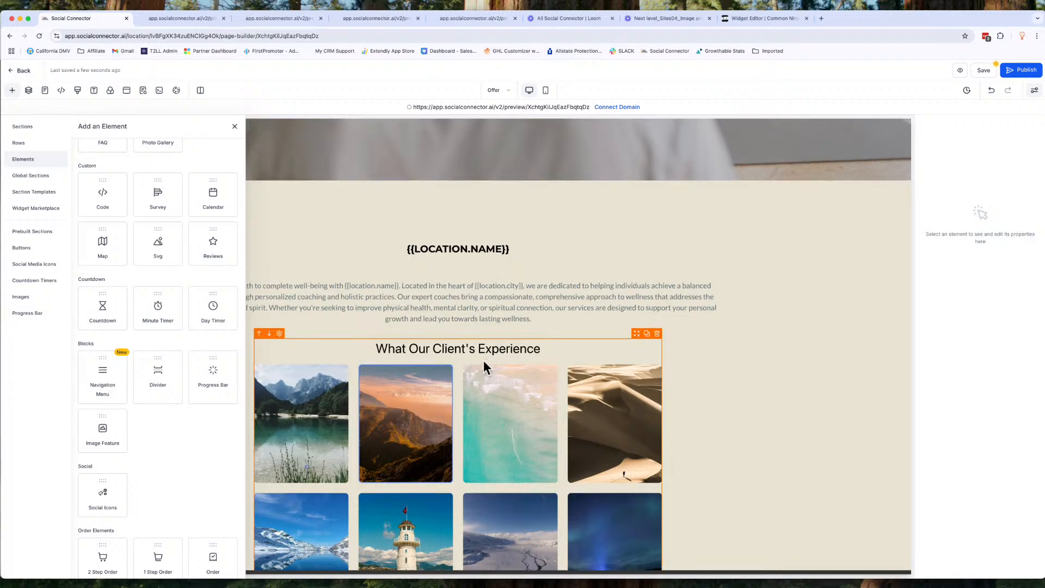
scroll(485, 364, up, 5)
scroll(272, 147, up, 2)
click(234, 126)
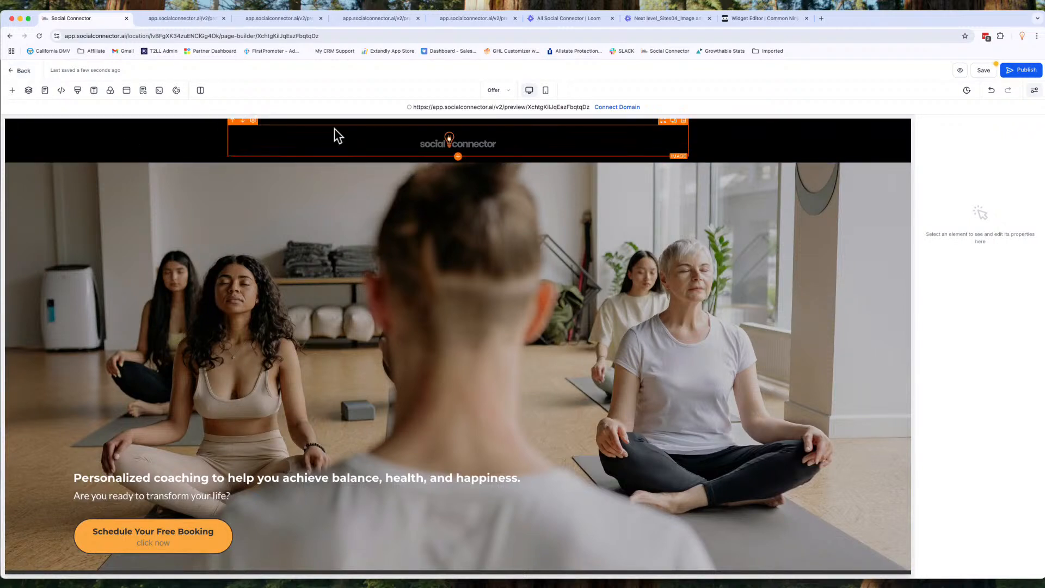
click(12, 92)
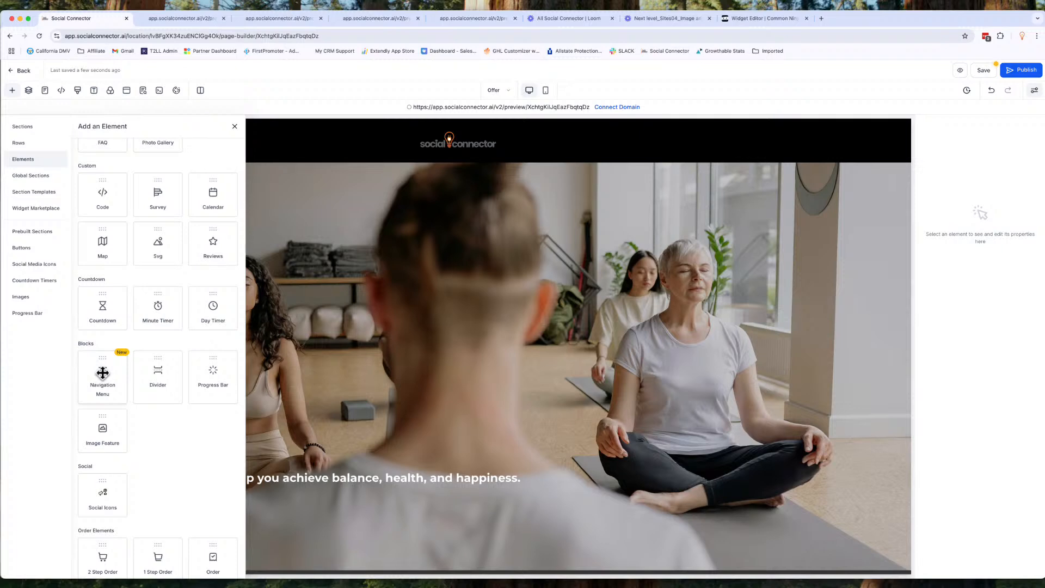
drag(103, 373, 532, 153)
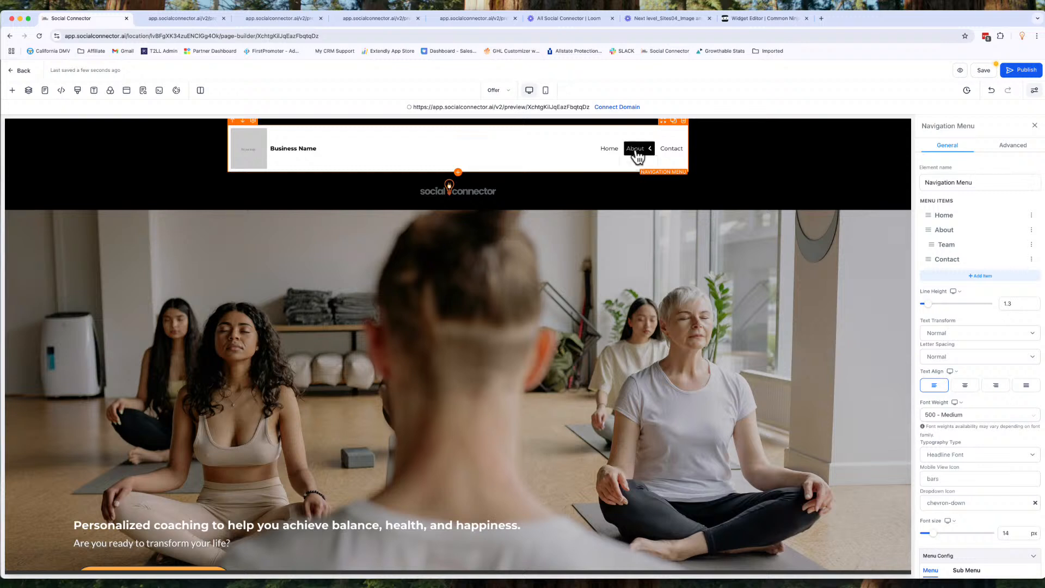
mouse_move(628, 151)
scroll(944, 317, down, 2)
scroll(944, 317, up, 2)
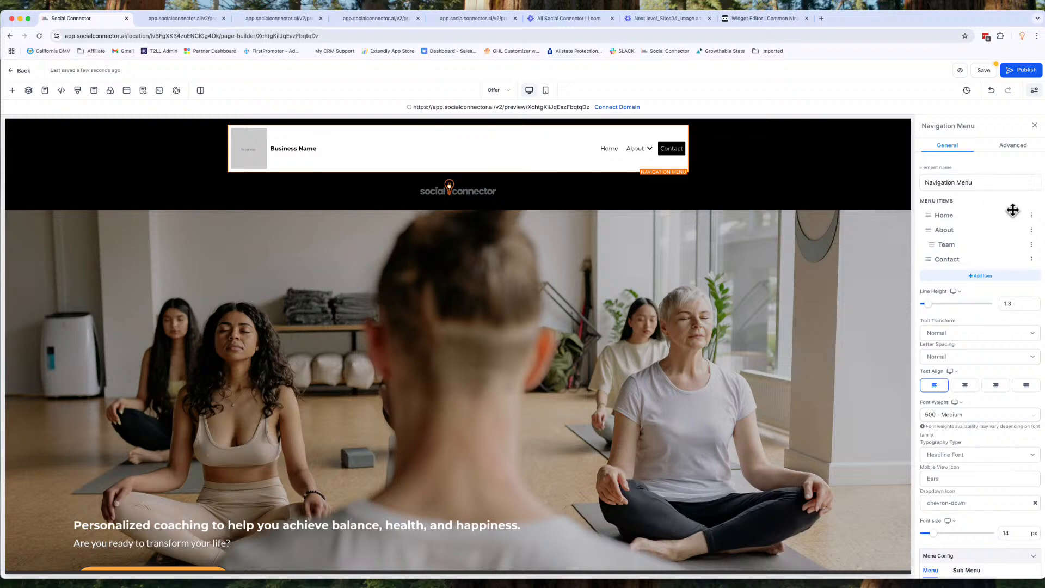
Rename the Home menu item to Offer, link it to the Offer funnel step and turn off opening in a new tab
click(1032, 216)
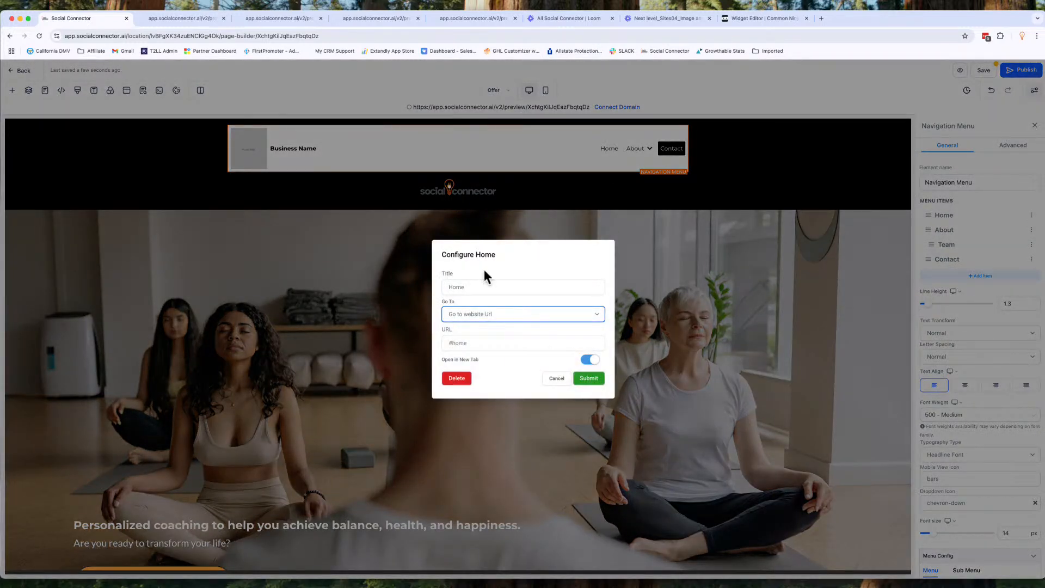
double_click(456, 287)
text(Offer)
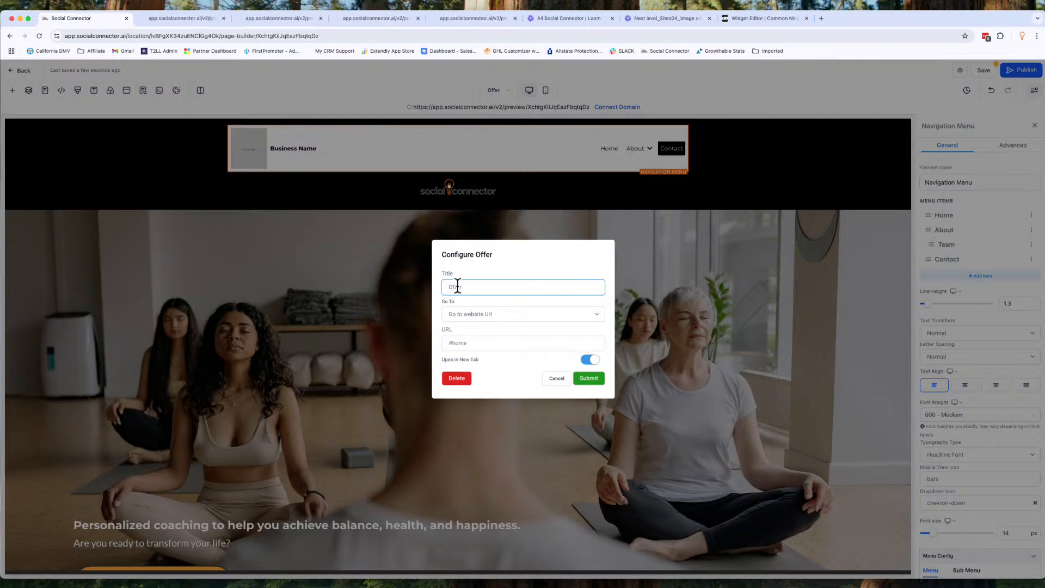
click(461, 314)
click(462, 323)
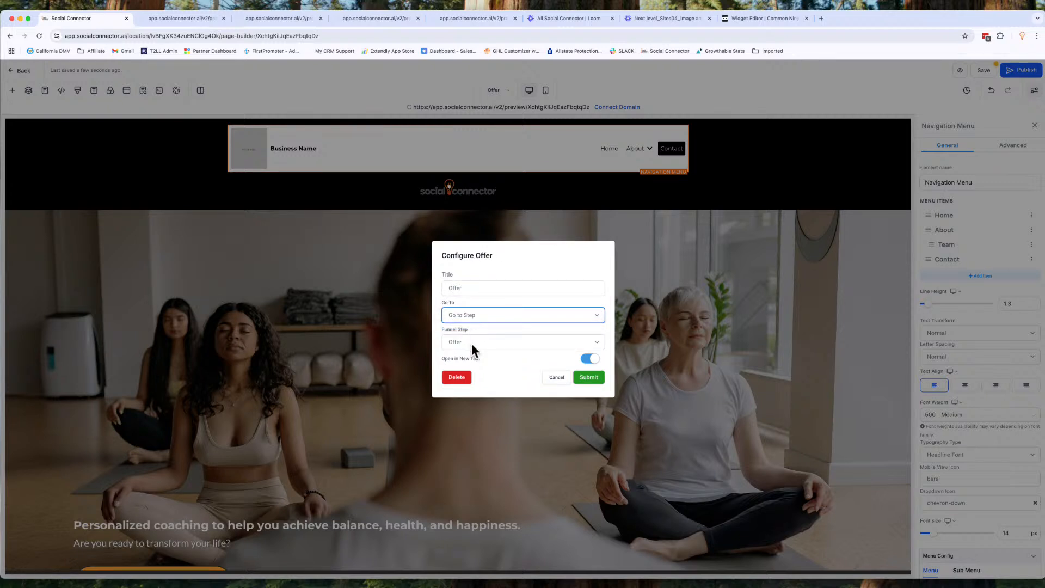
click(471, 344)
click(468, 344)
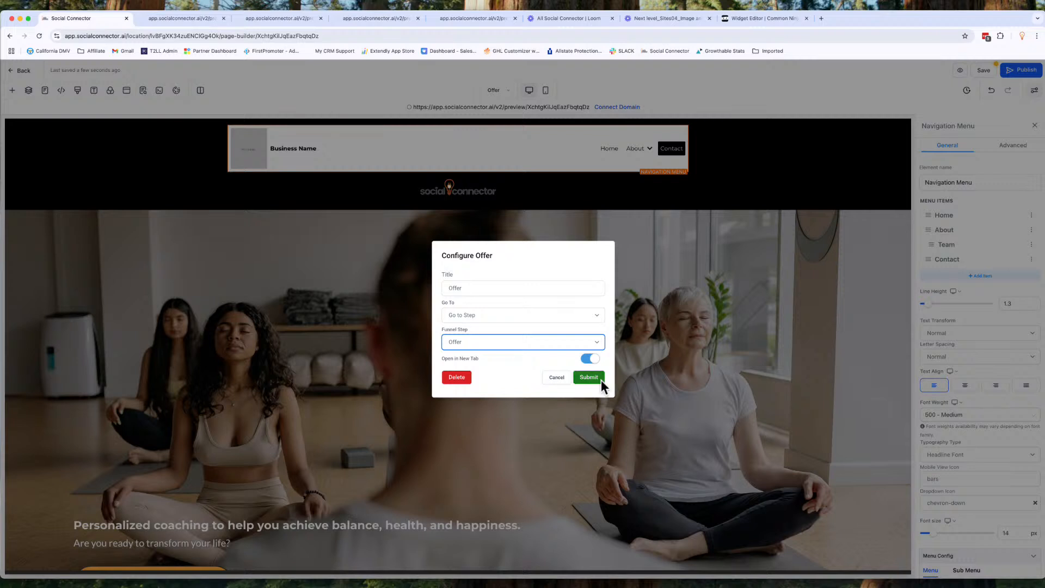
click(590, 358)
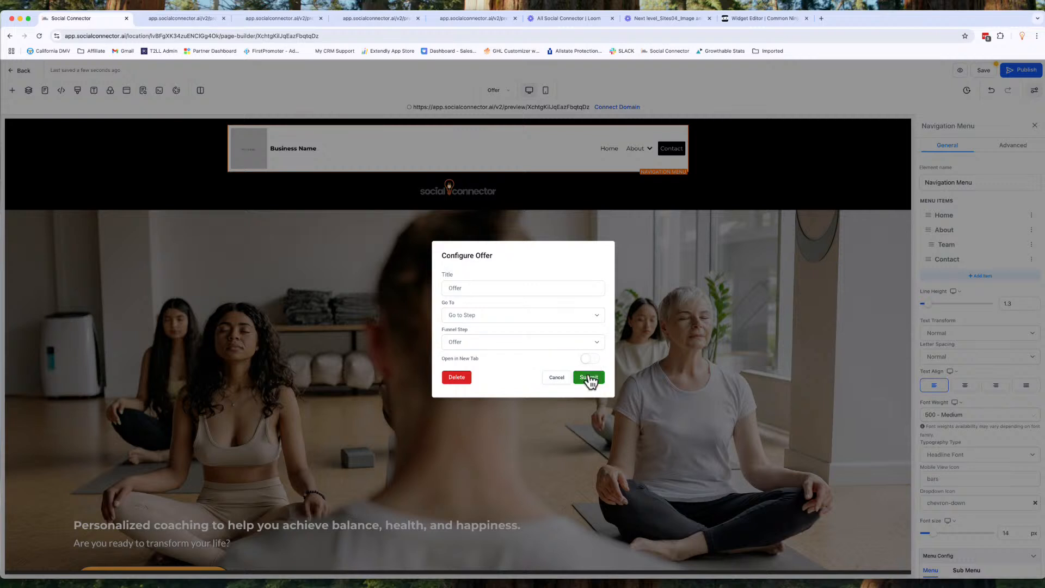
click(588, 377)
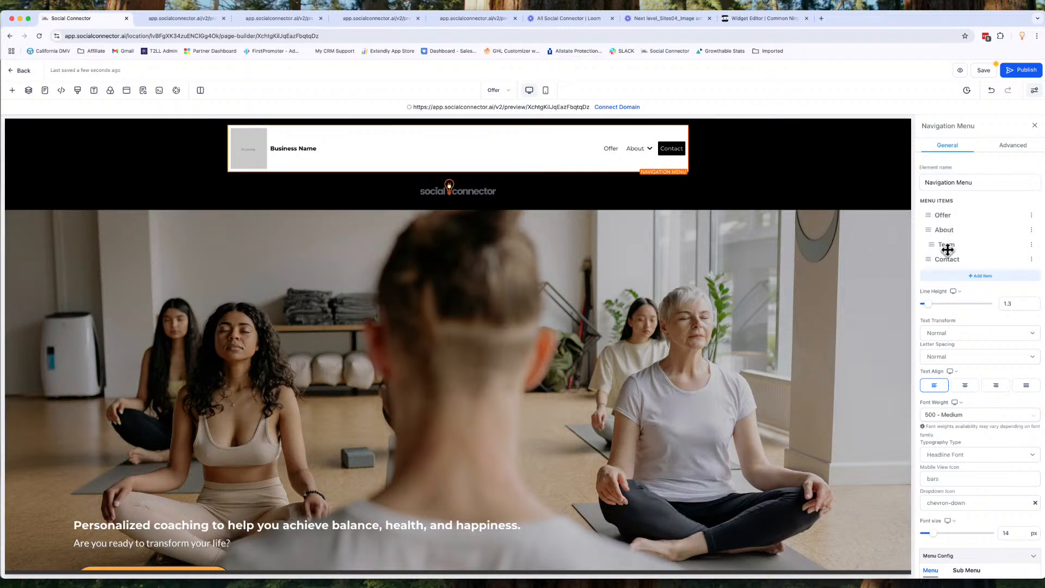
Show the About item's submenu and delete the Navigation Menu from the header
click(641, 152)
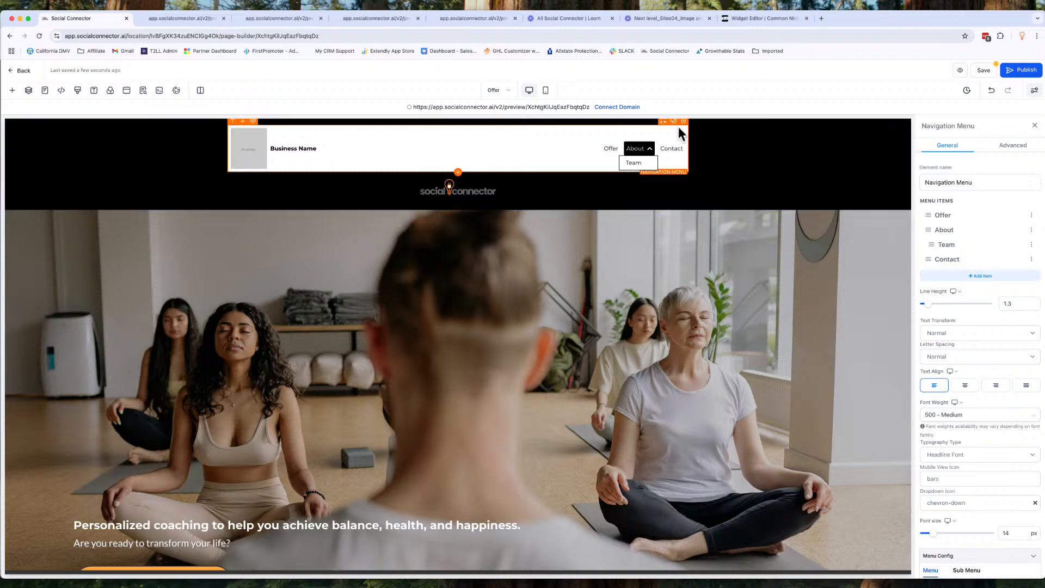
click(680, 123)
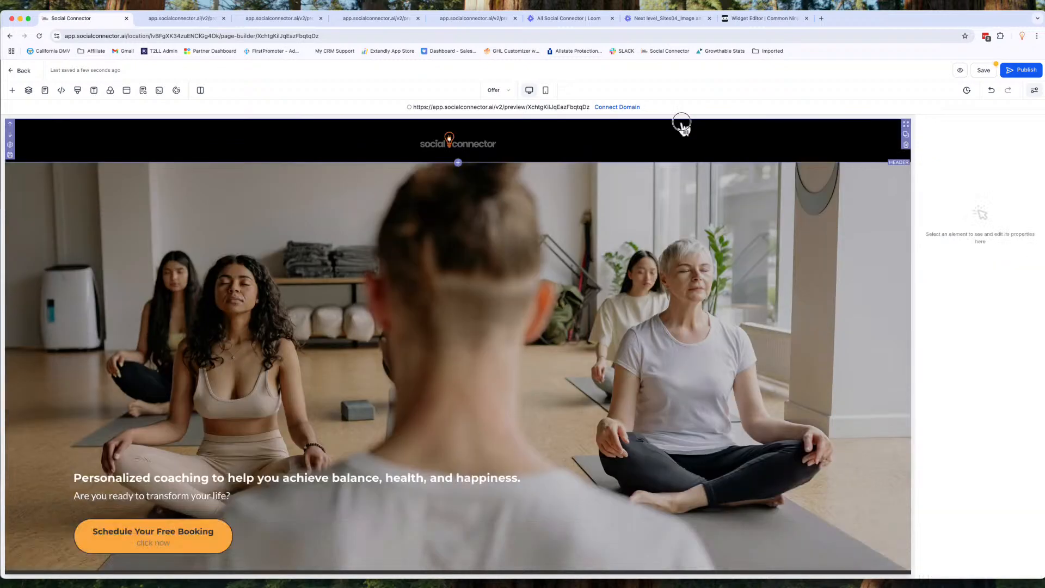
Add an Image Feature directly below the {{LOCATION.NAME}} headline and set its image to IMG_0590.jpg from the media storage
click(12, 91)
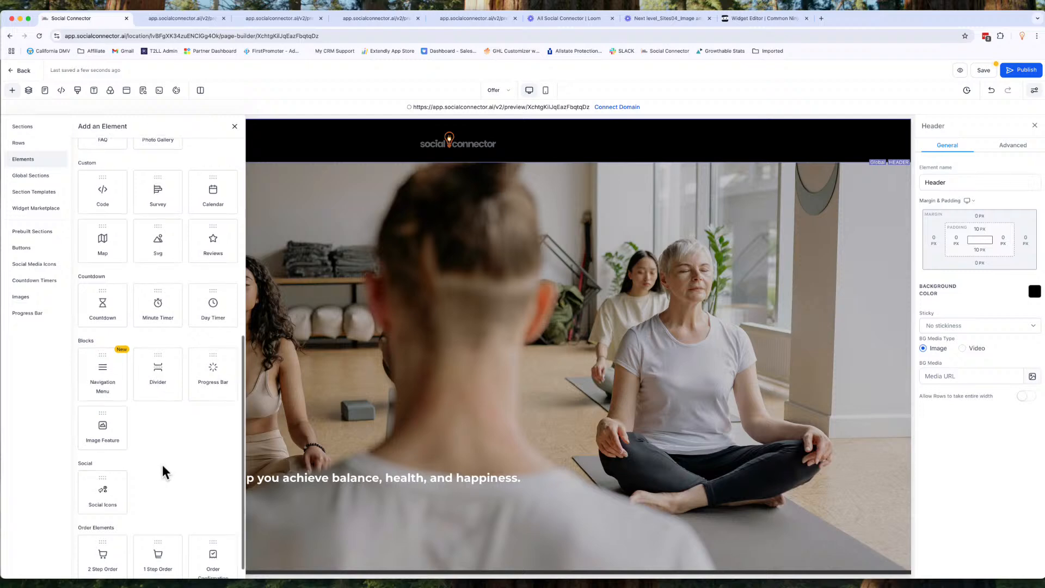
scroll(163, 465, down, 1)
scroll(380, 469, down, 3)
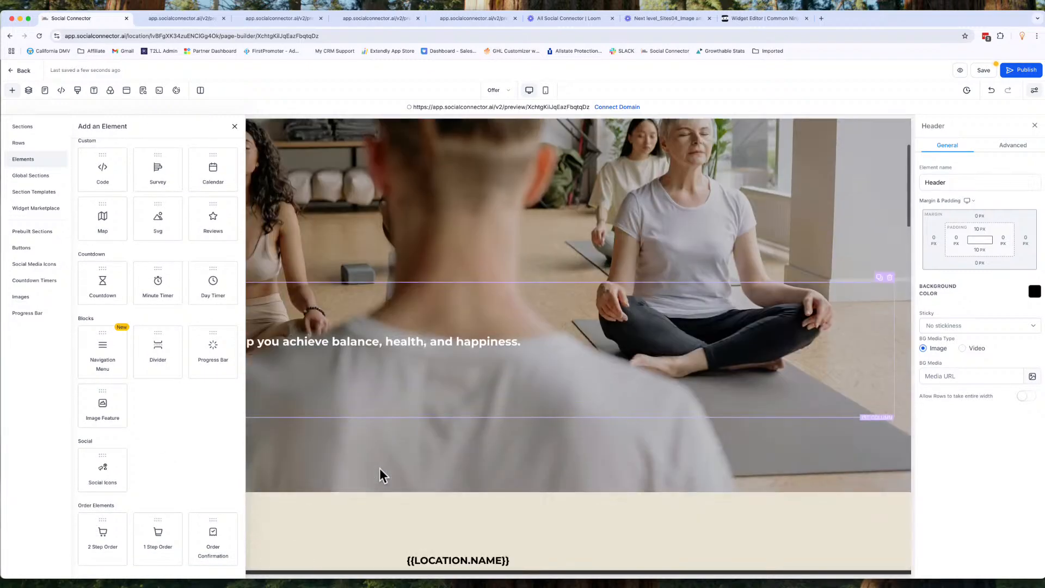
scroll(380, 469, down, 5)
scroll(380, 468, down, 2)
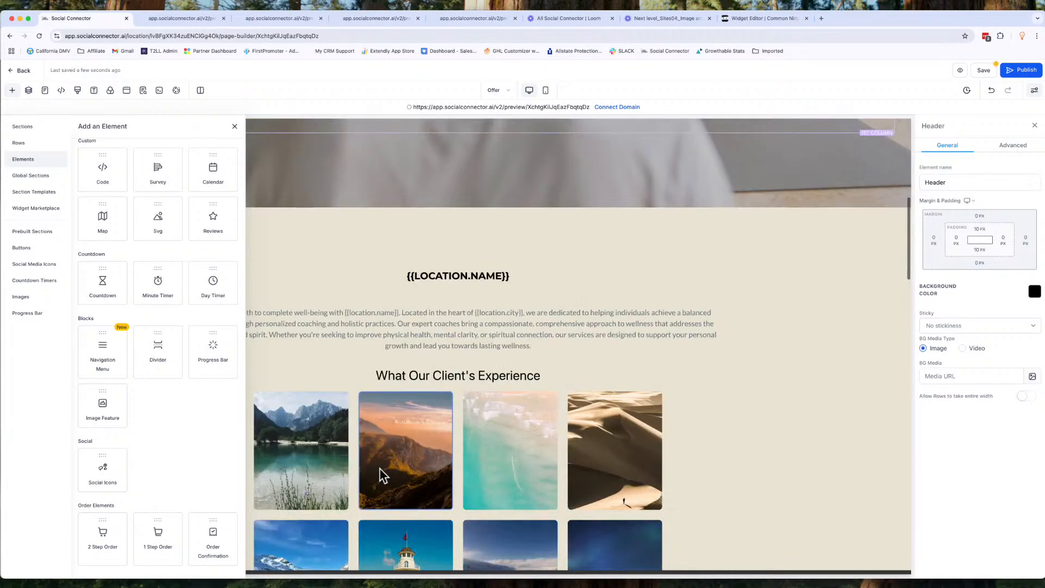
click(107, 414)
drag(107, 414, 446, 303)
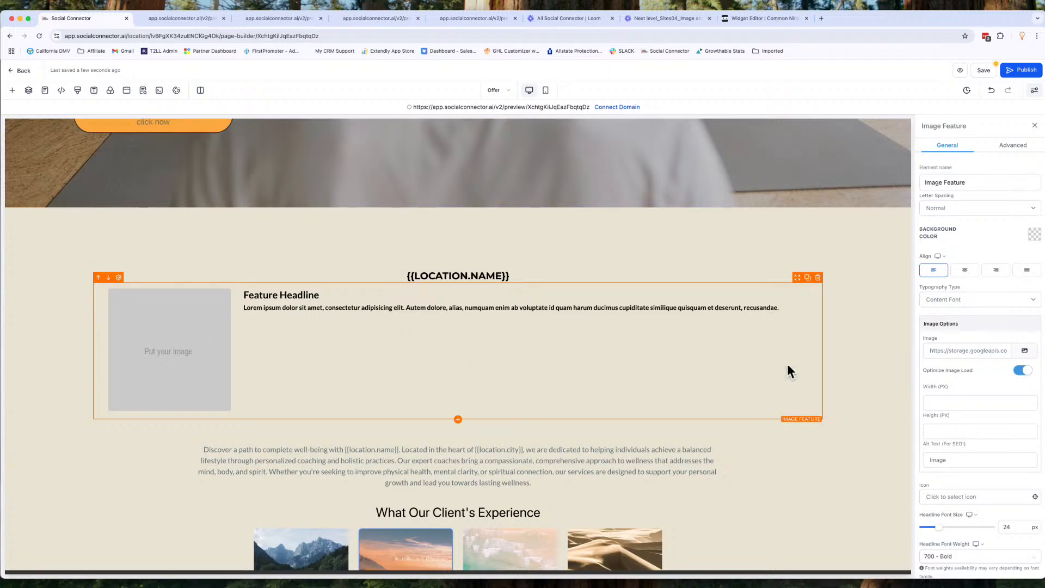
click(1024, 351)
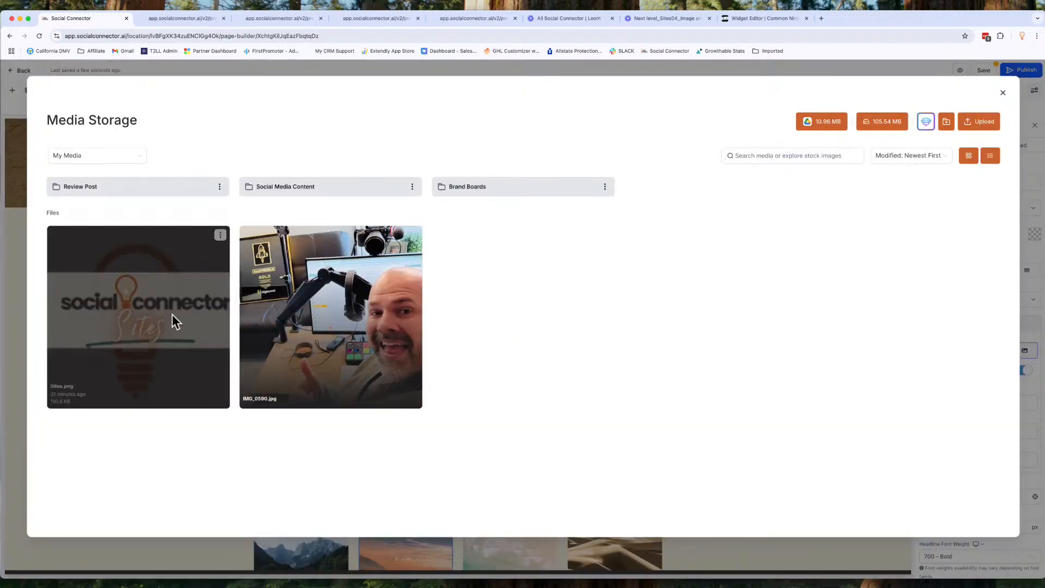
click(301, 345)
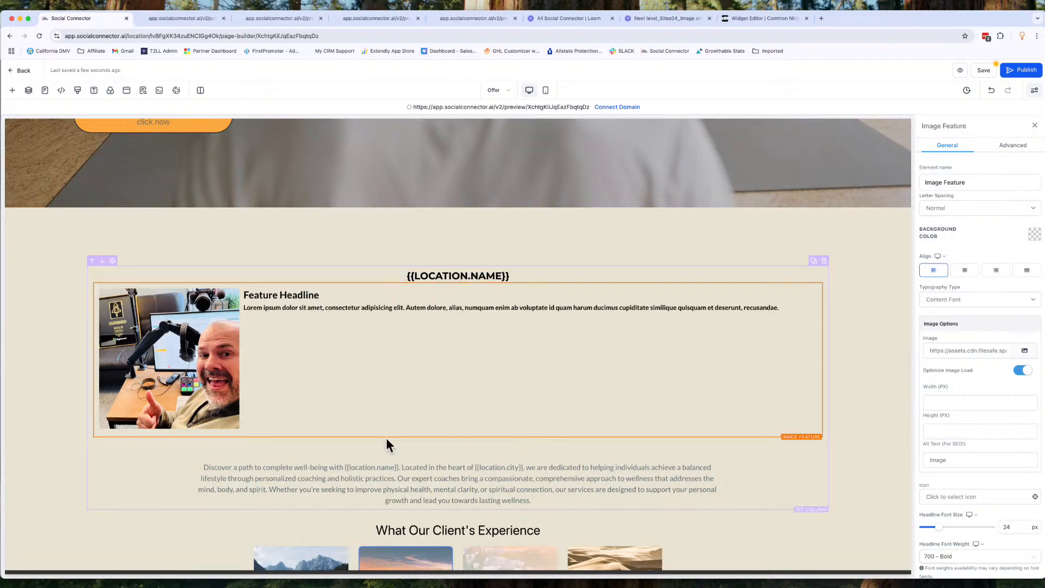
Look over the Image Feature's general and advanced settings and check its layout in the mobile view, returning to desktop
scroll(955, 453, down, 7)
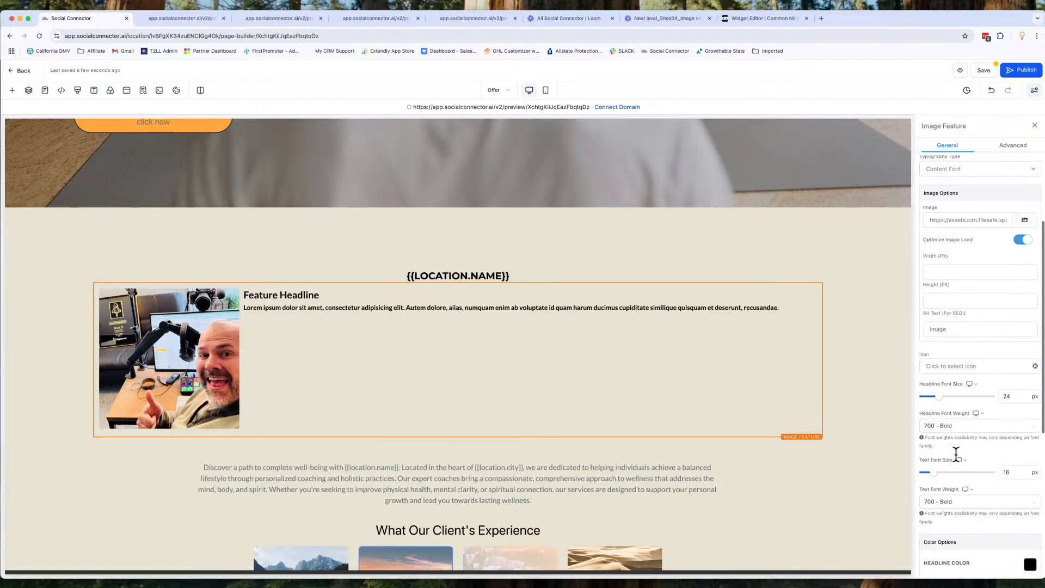
scroll(956, 453, up, 7)
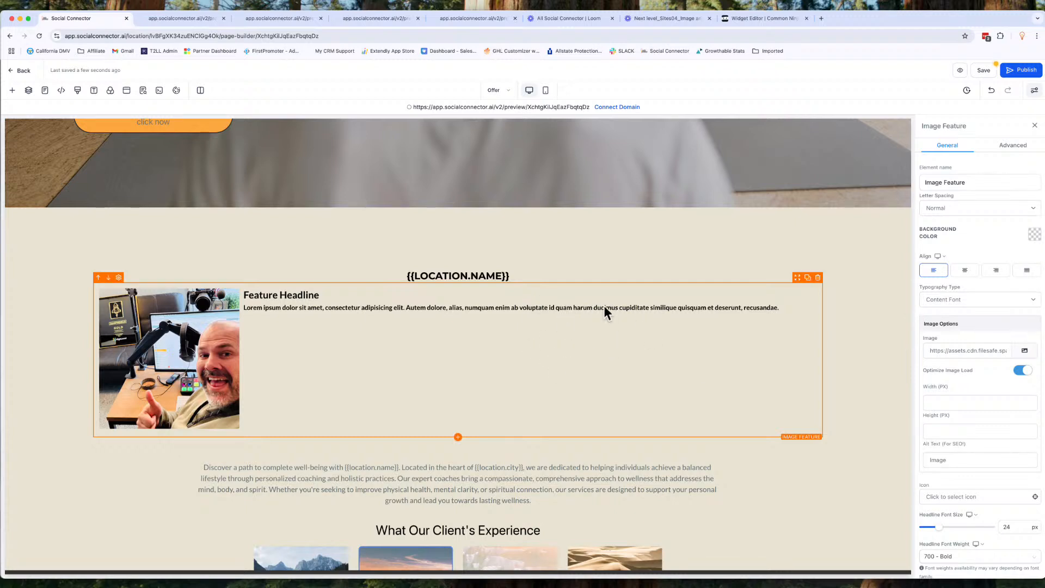
click(1022, 147)
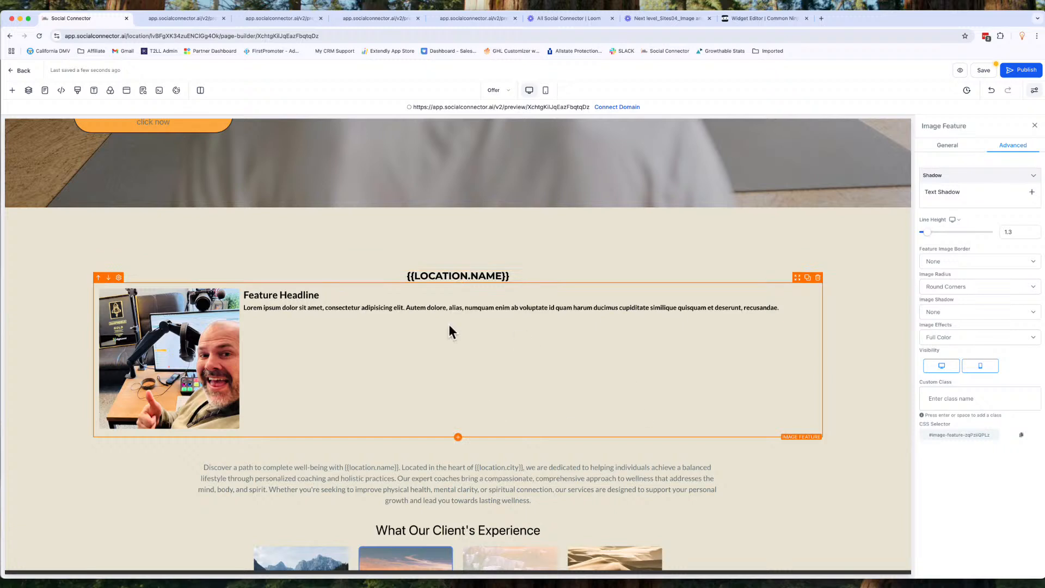
click(546, 91)
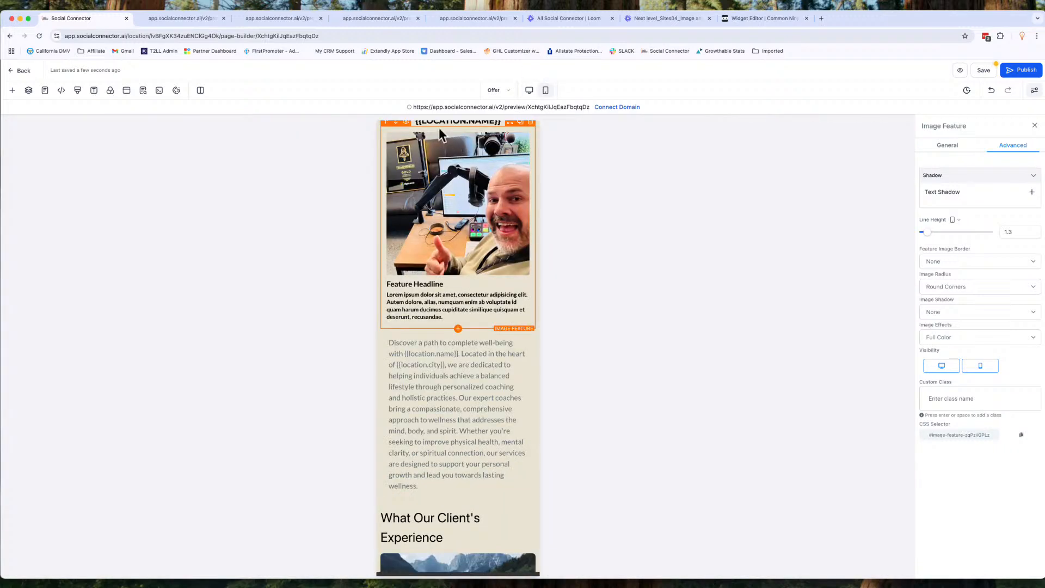
click(529, 91)
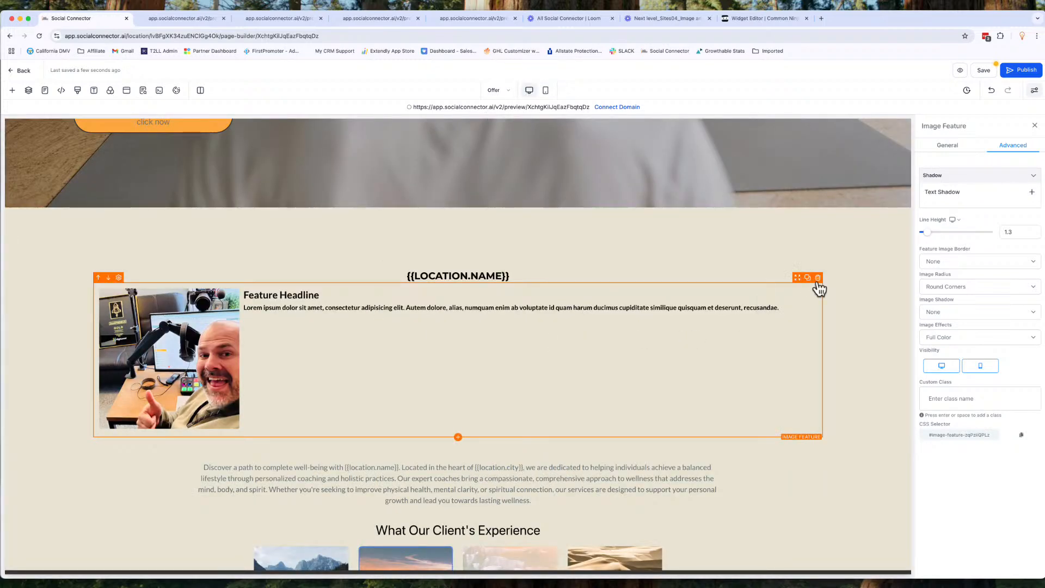
Delete the Image Feature and save the Offer page, accepting the global section change
click(817, 278)
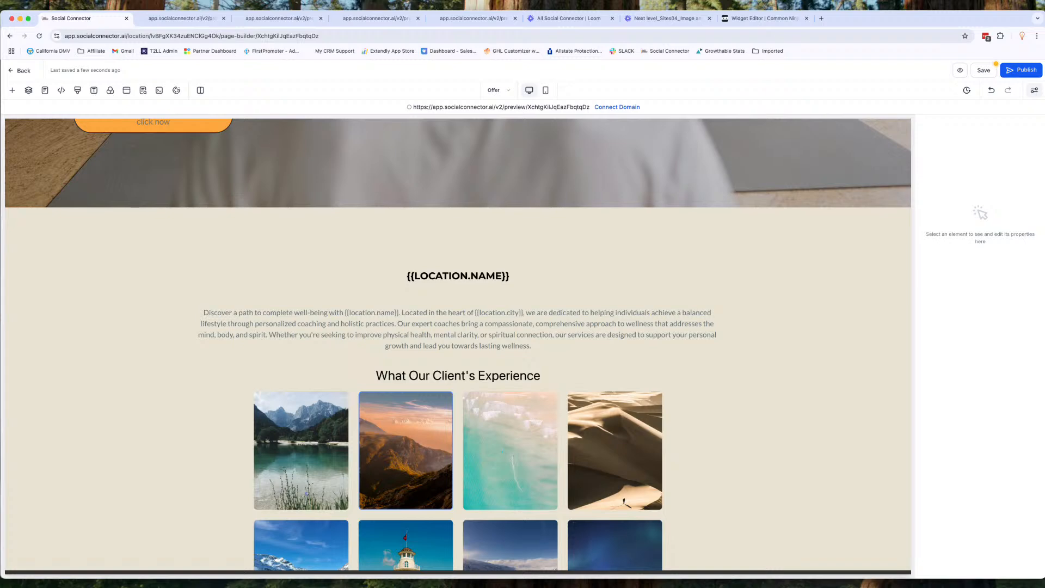
click(983, 70)
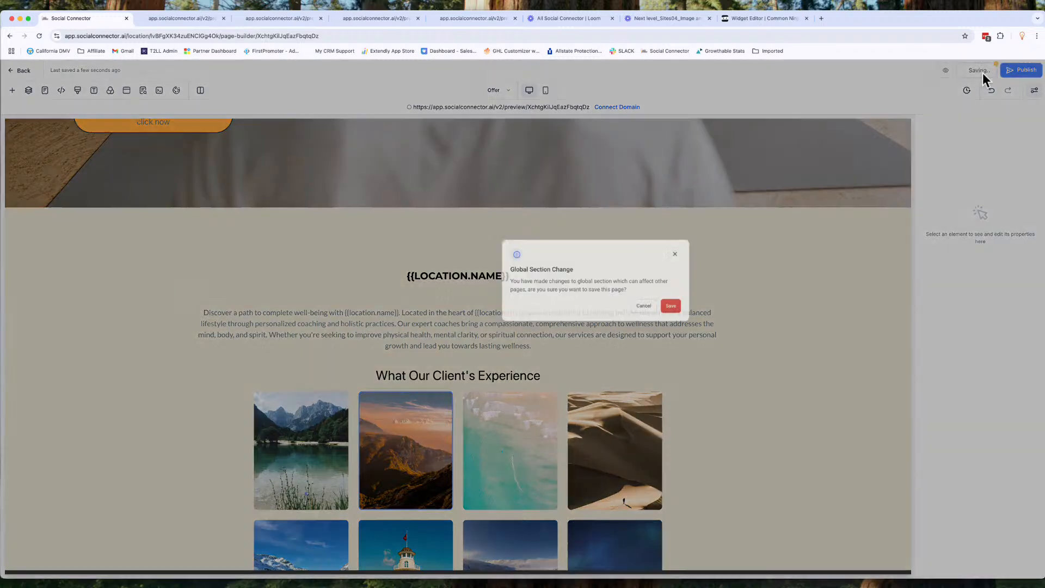
click(611, 348)
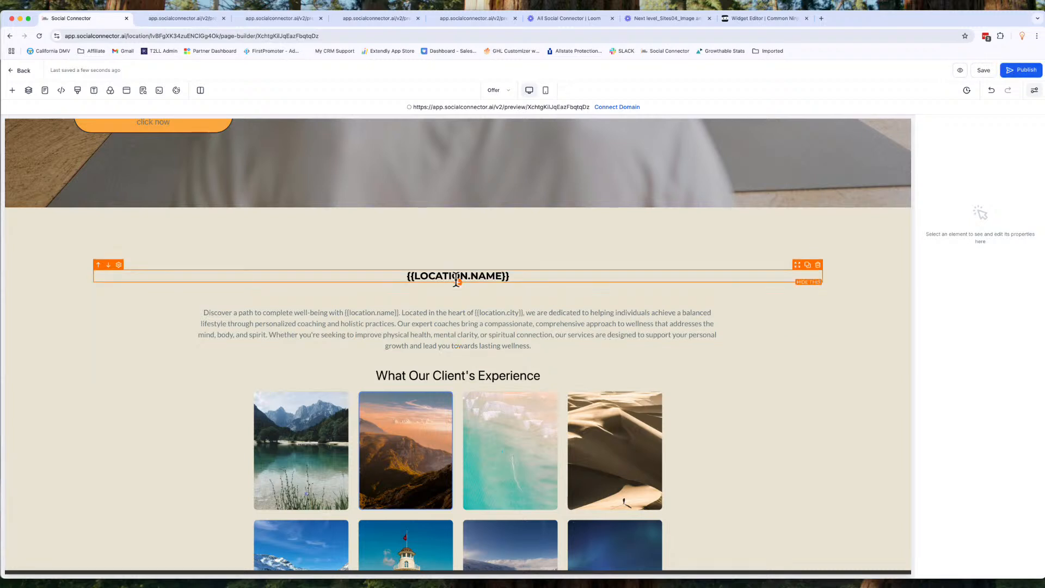
Select the {{LOCATION.NAME}} headline text and open the prebuilt About sections for browsing
drag(509, 278, 389, 264)
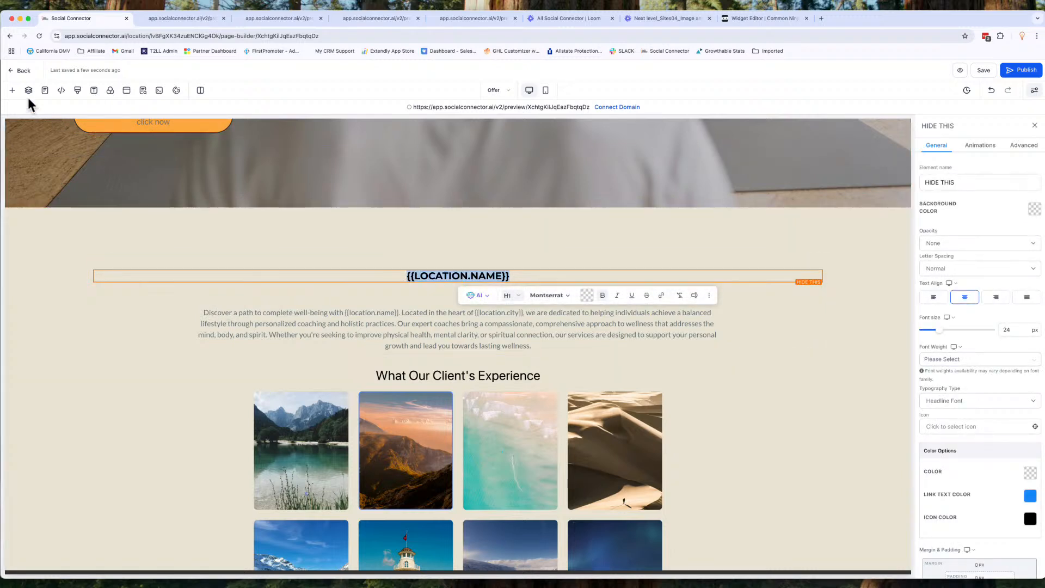
click(12, 90)
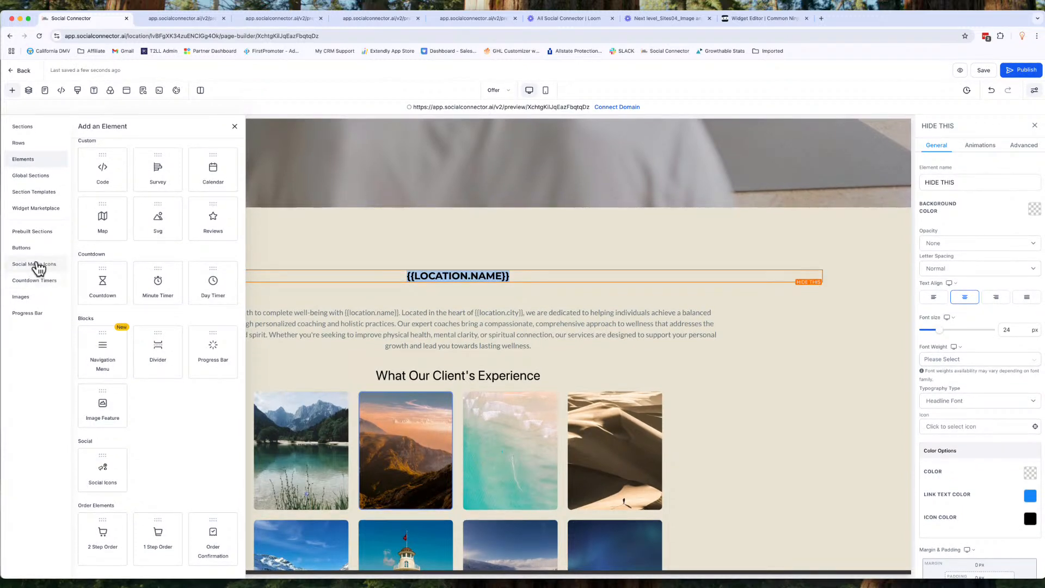
click(31, 232)
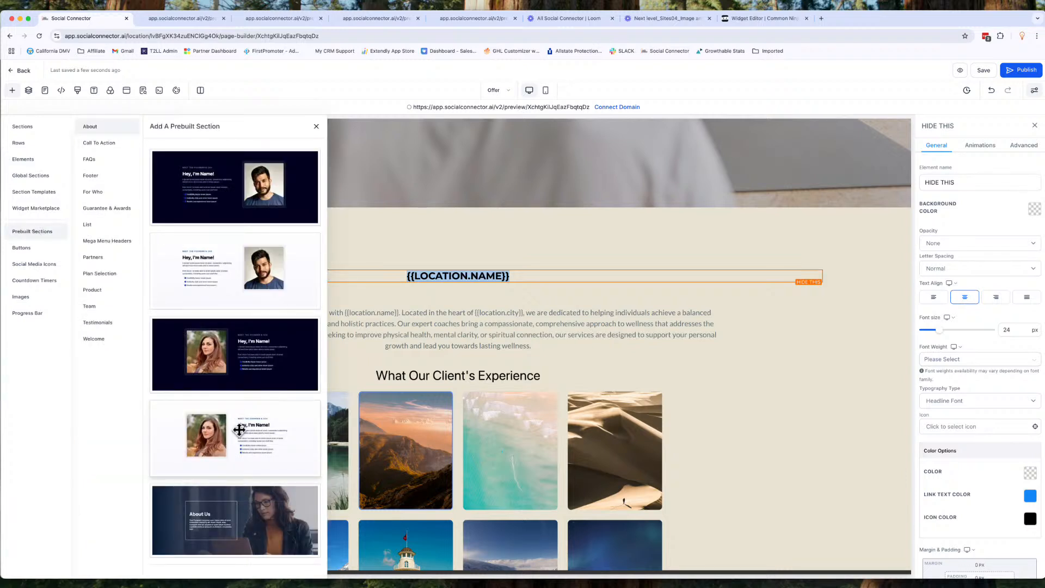